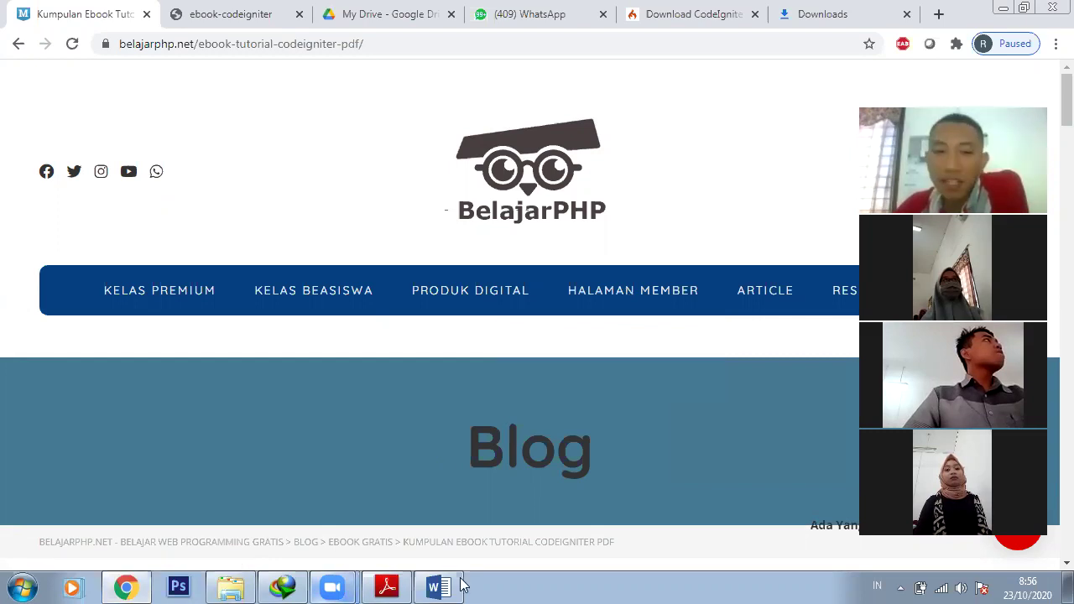
Switch from the BelajarPHP blog back to the Word proposal's Sitemap diagram
left_click(437, 587)
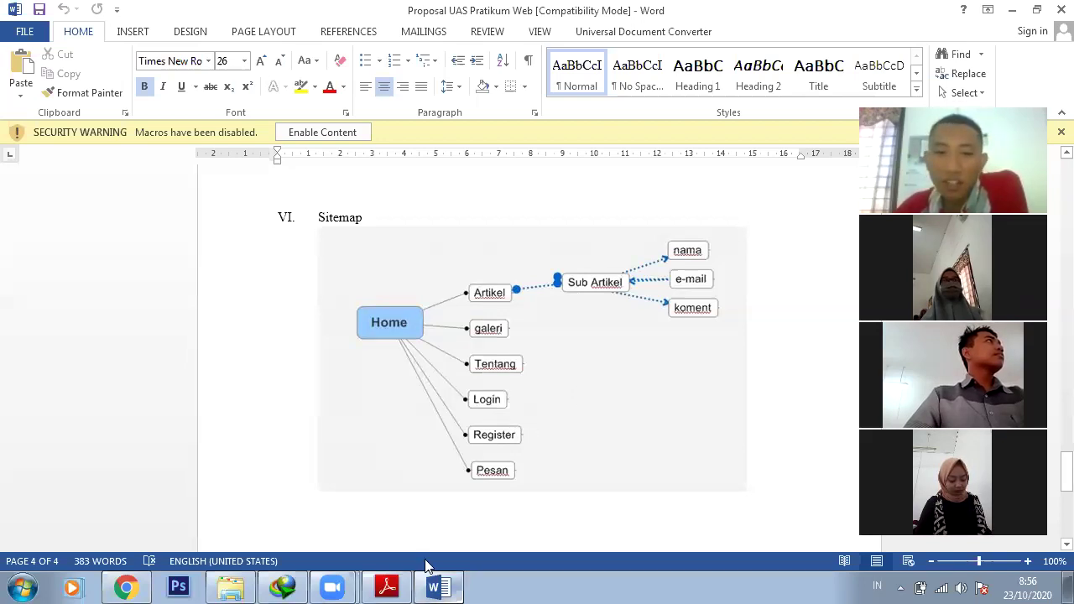
left_click(406, 579)
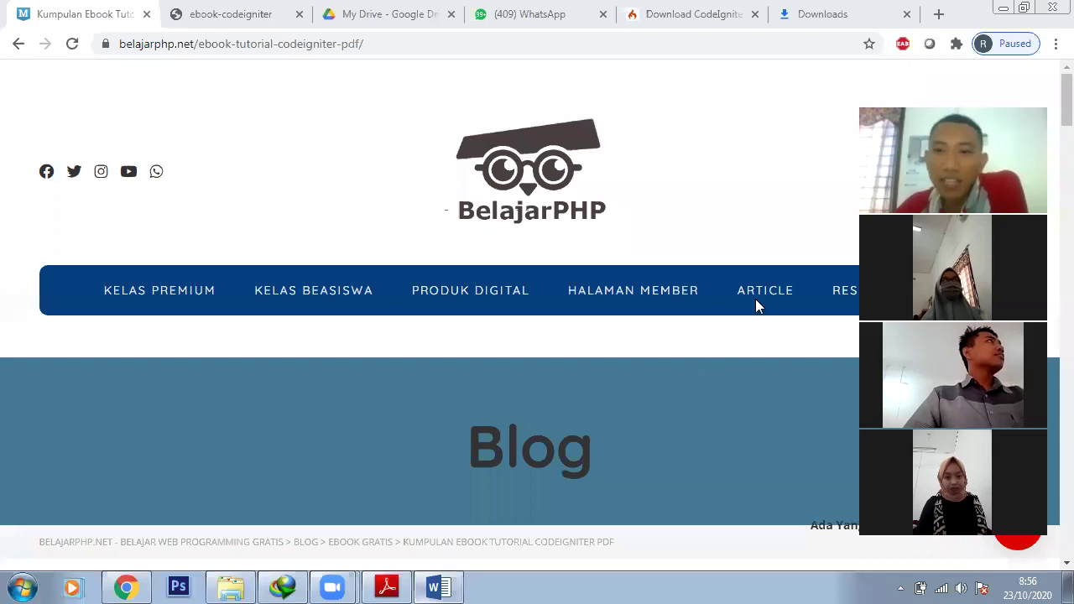
mouse_move(759, 306)
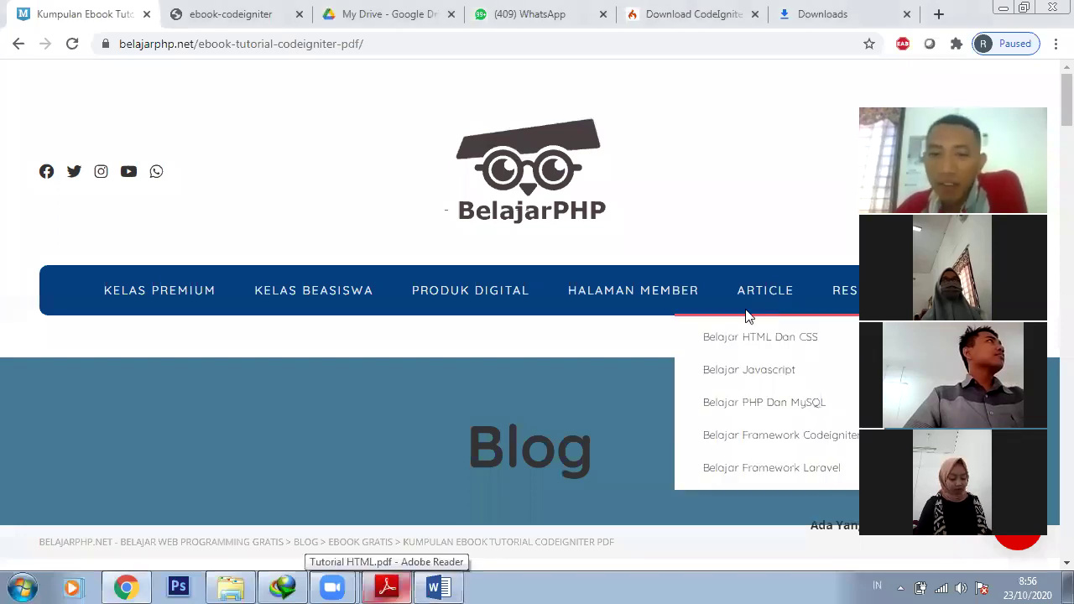
left_click(455, 585)
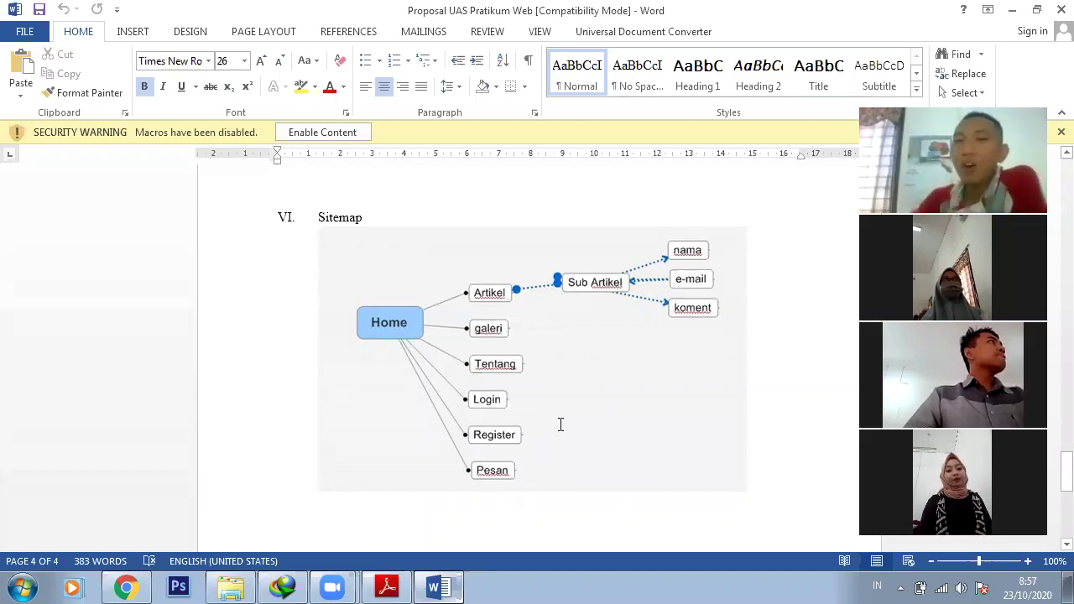
Scroll the OFFSIDE proposal back to its cover page and Pendahuluan, then return to the BelajarPHP blog
scroll(560, 425, "up", 1)
scroll(562, 424, "up", 5)
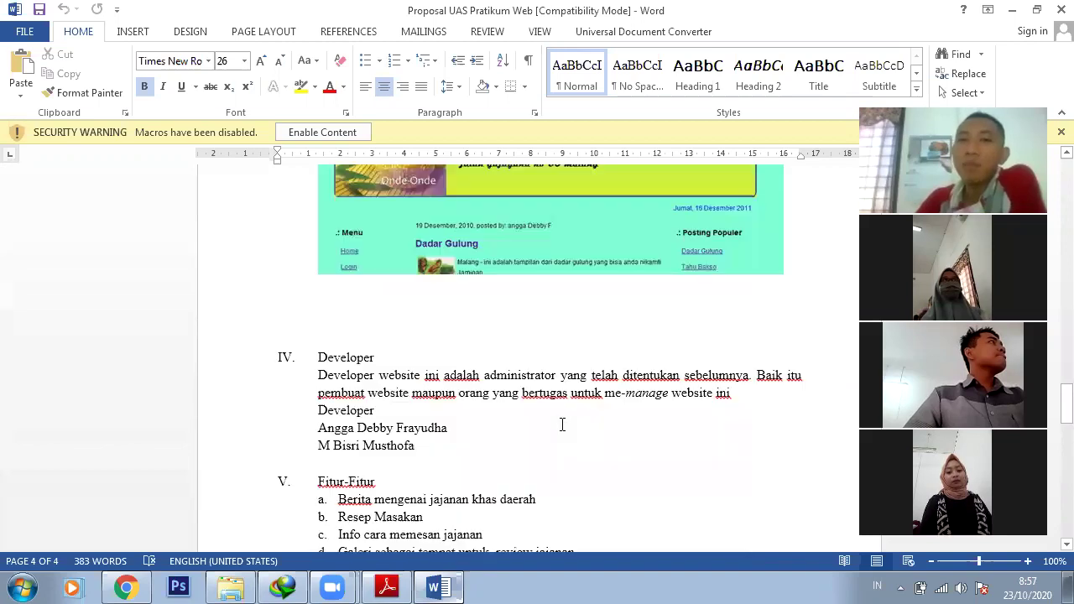
scroll(562, 424, "up", 10)
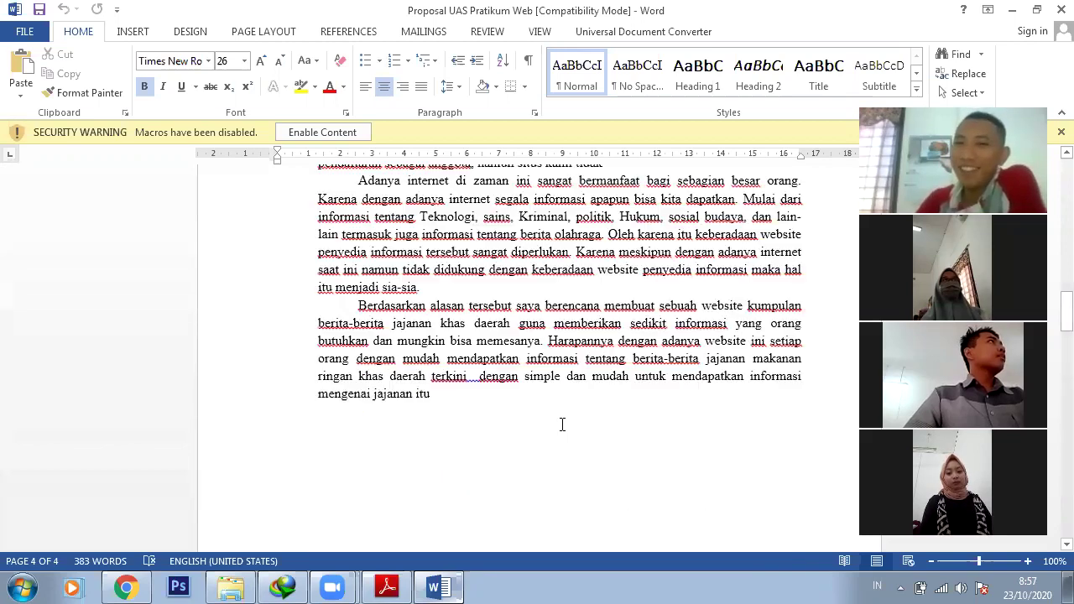
scroll(562, 424, "up", 10)
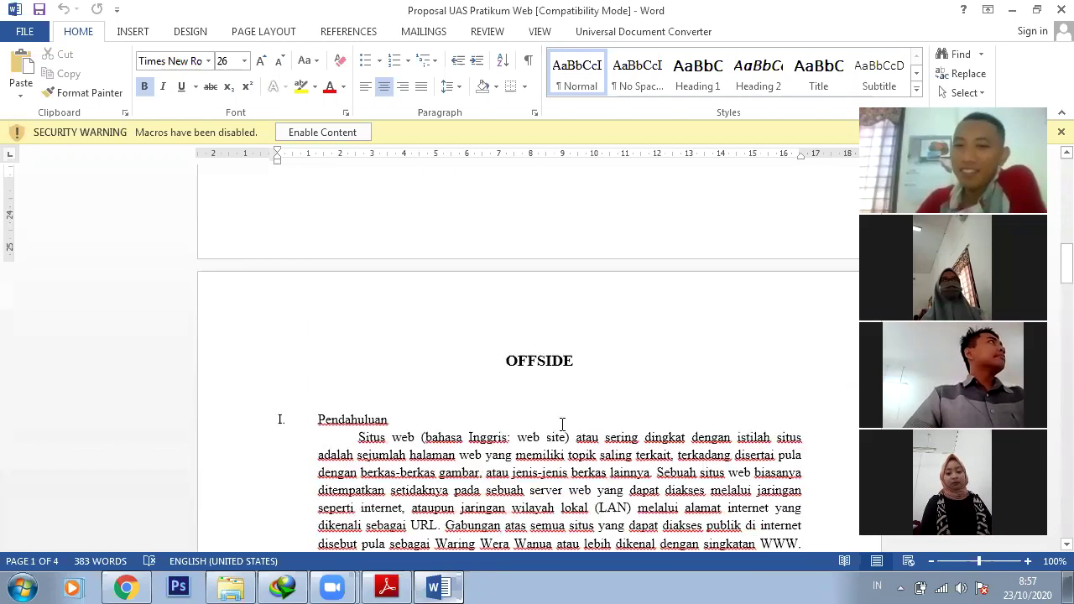
scroll(559, 424, "up", 3)
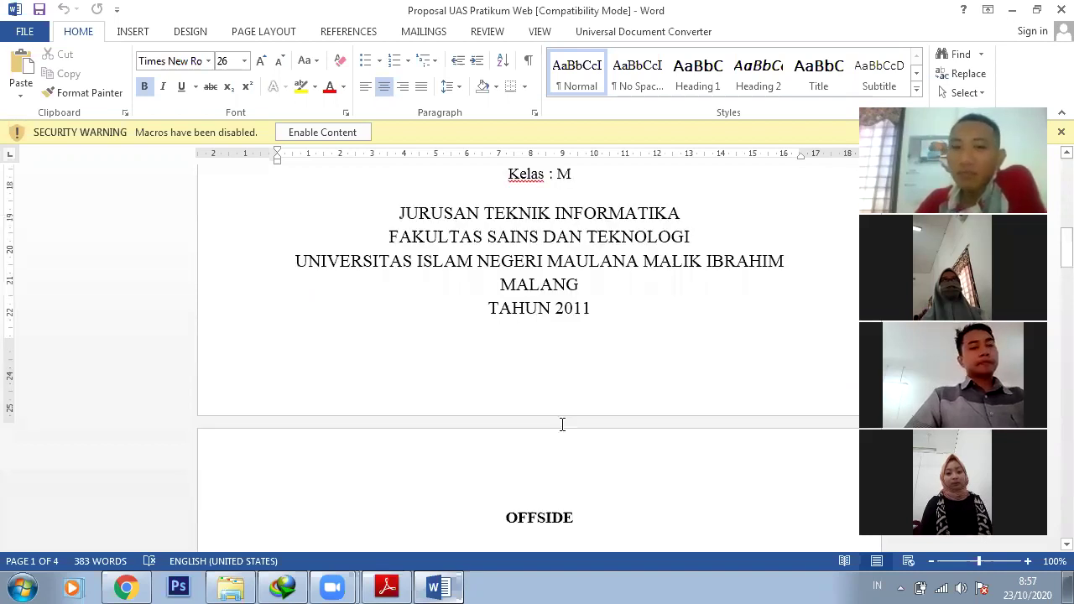
scroll(562, 424, "down", 3)
scroll(618, 307, "down", 5)
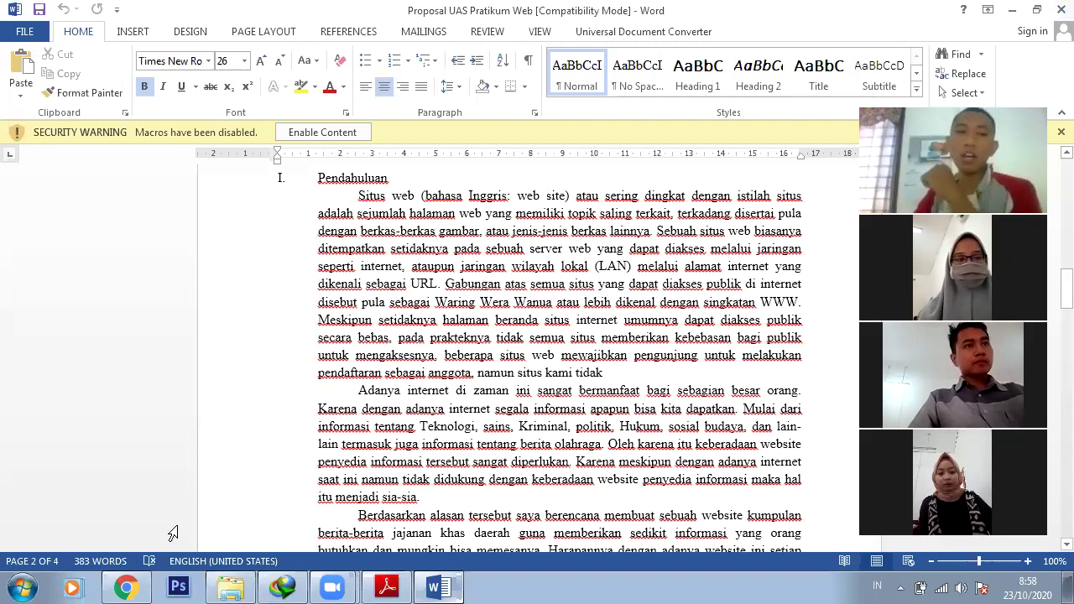
left_click(149, 584)
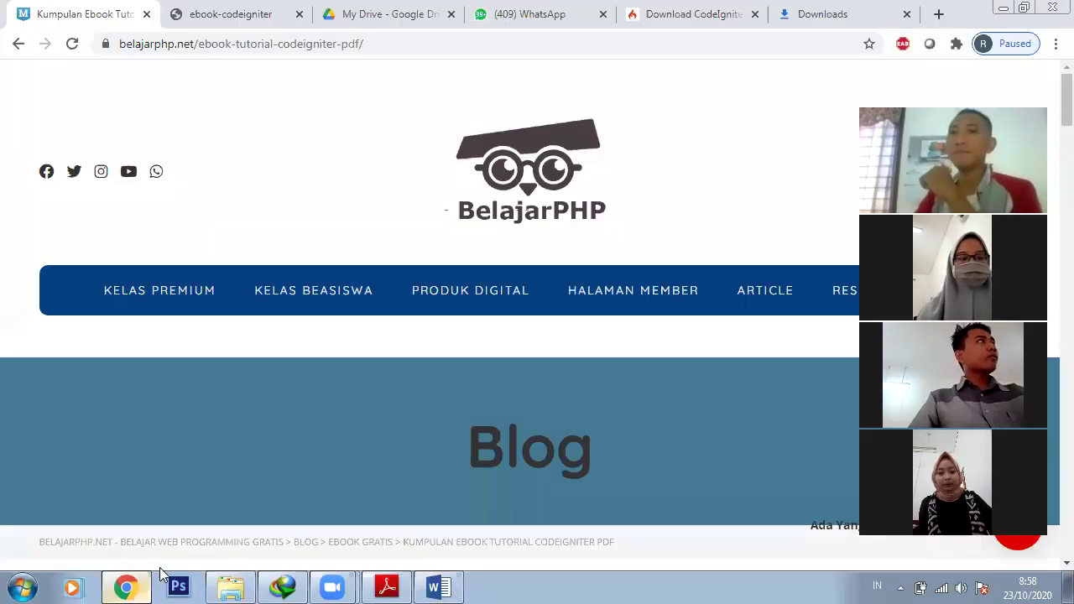
From the Downloads tab, go to prakerja.go.id
left_click(791, 24)
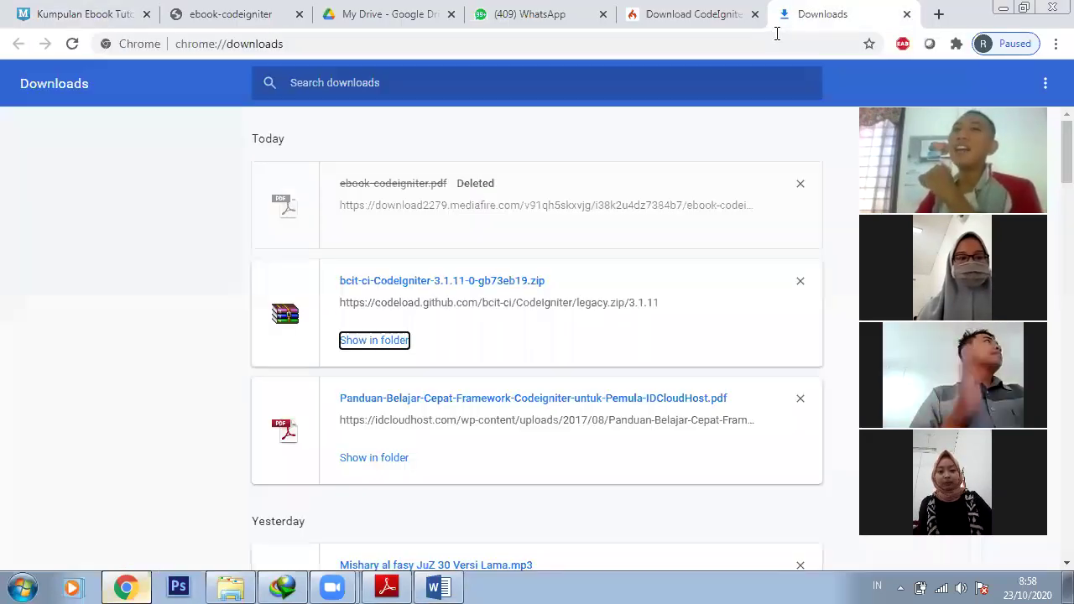
left_click(771, 39)
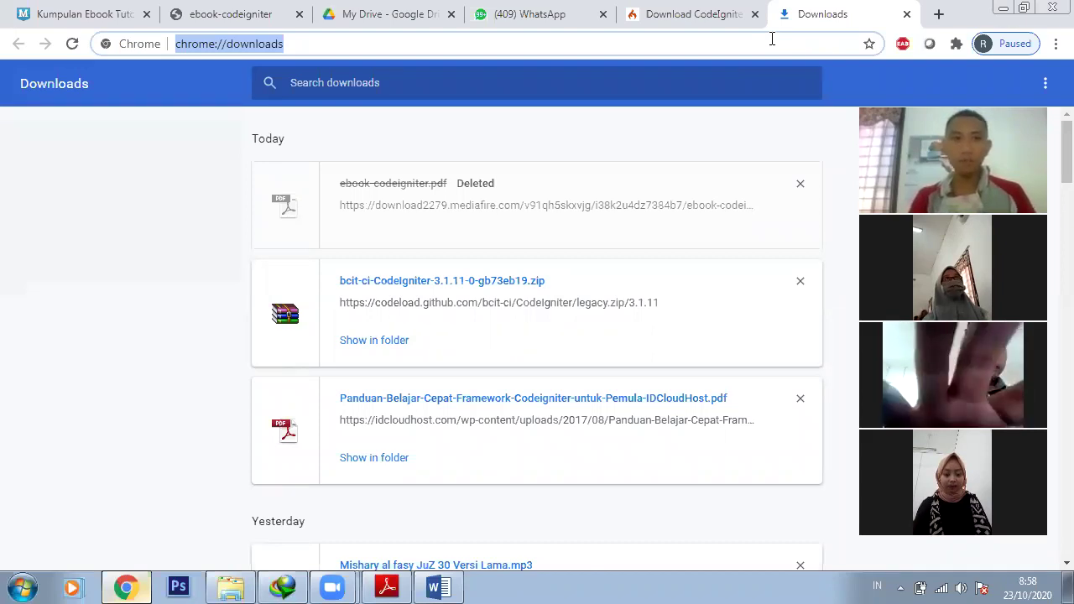
type("prakerja.go.id")
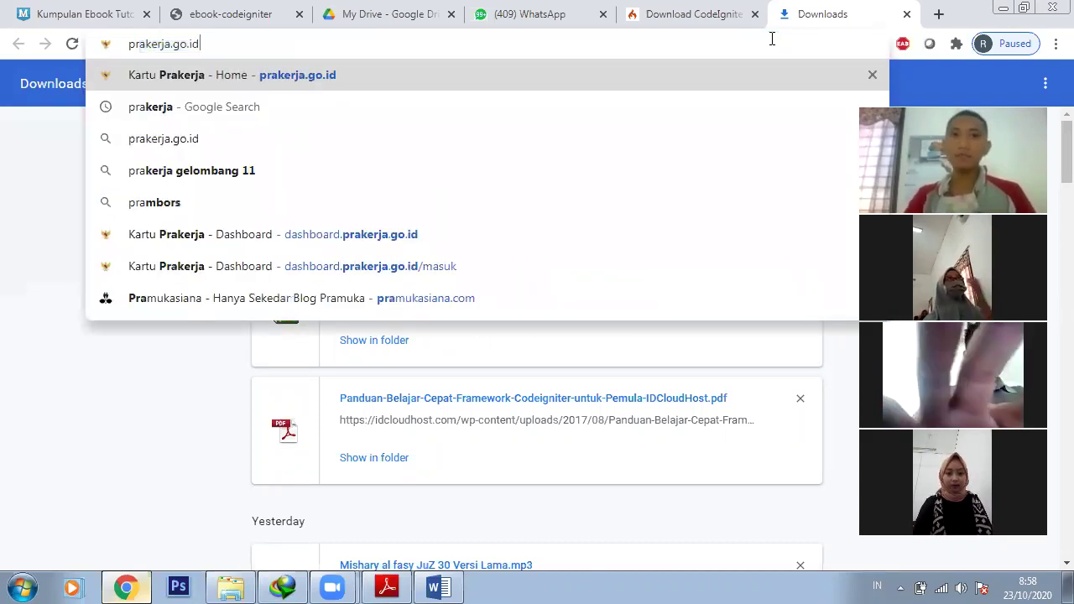
key("Return")
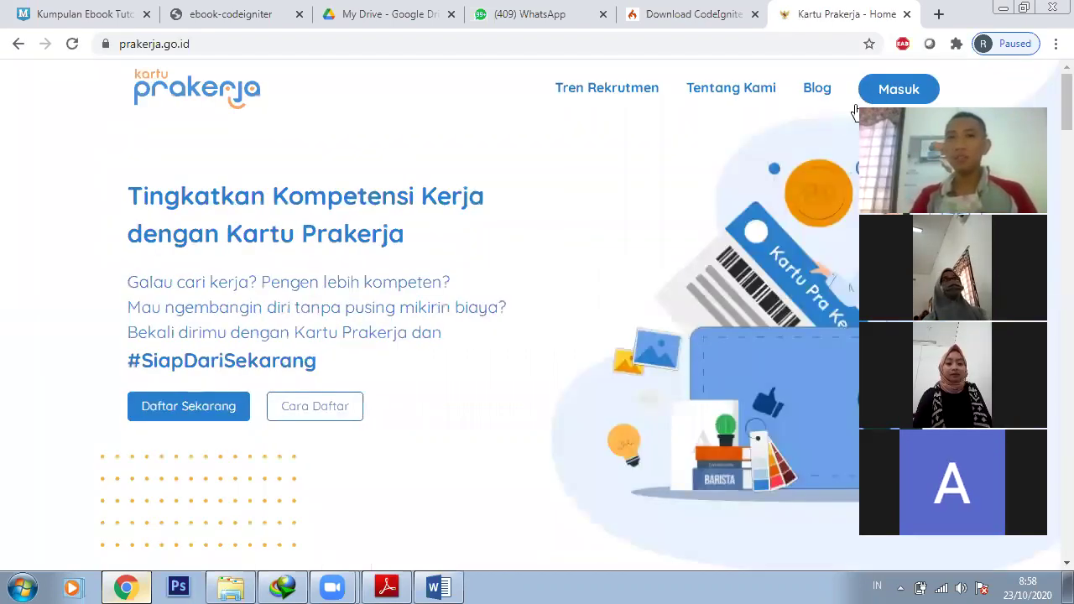
Log in to Kartu Prakerja via Masuk with the account e-mail and password
left_click(889, 99)
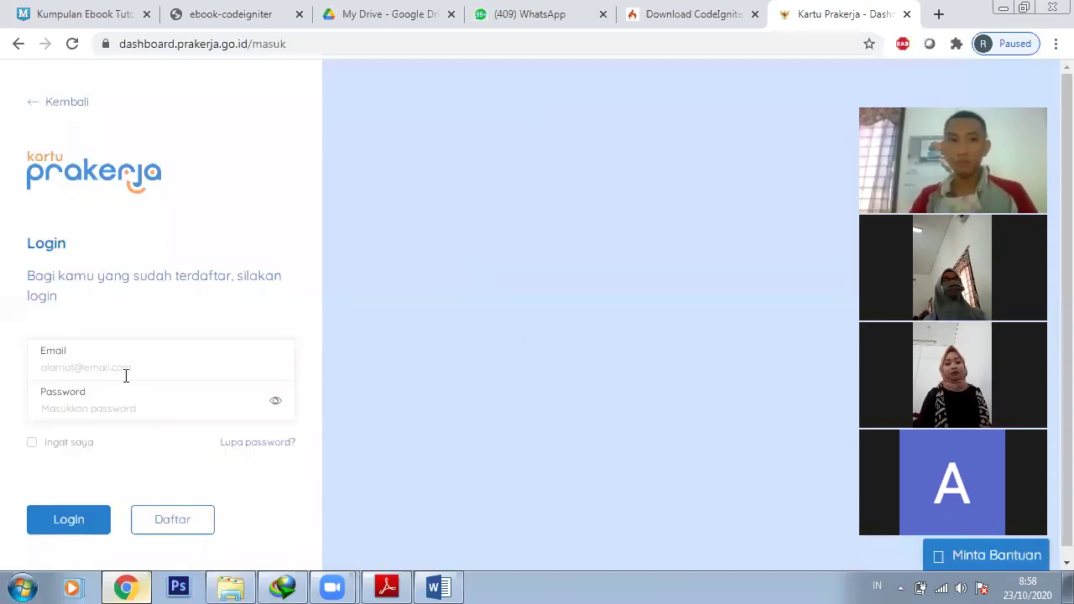
left_click(128, 375)
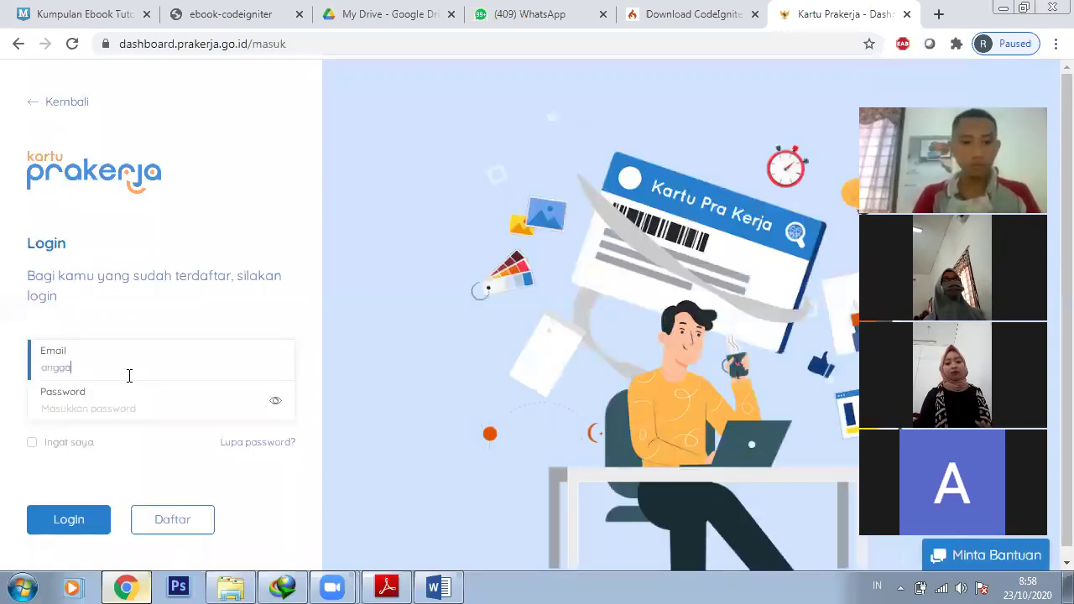
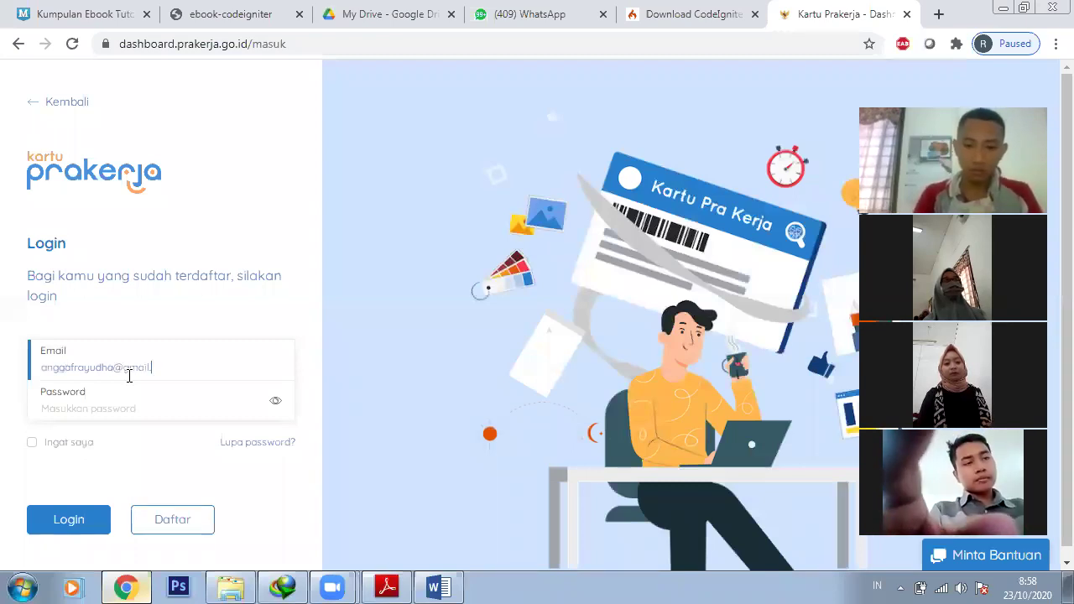
left_click(126, 408)
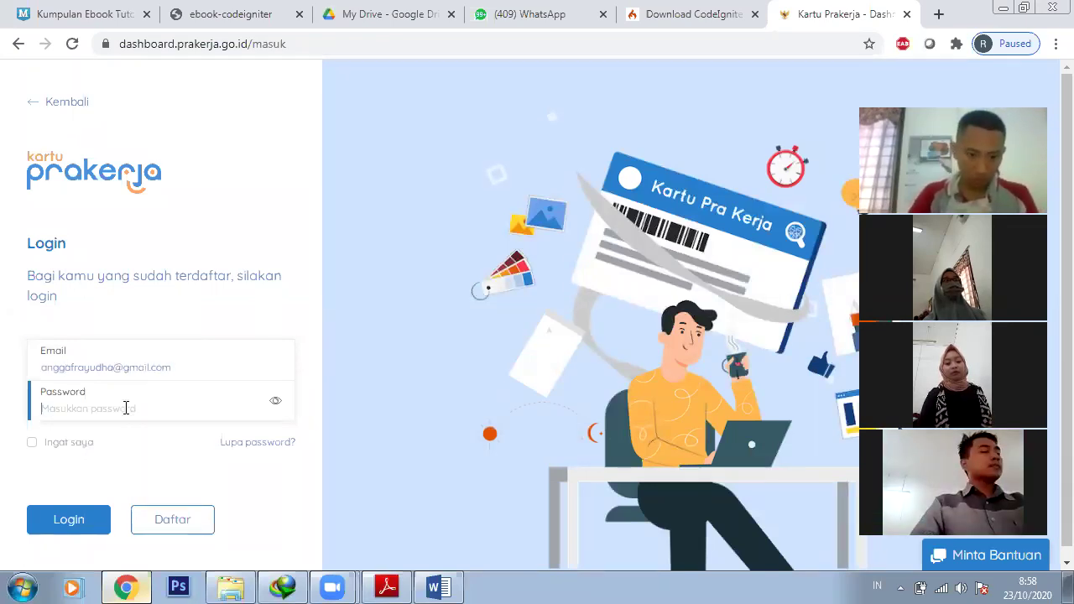
type("********")
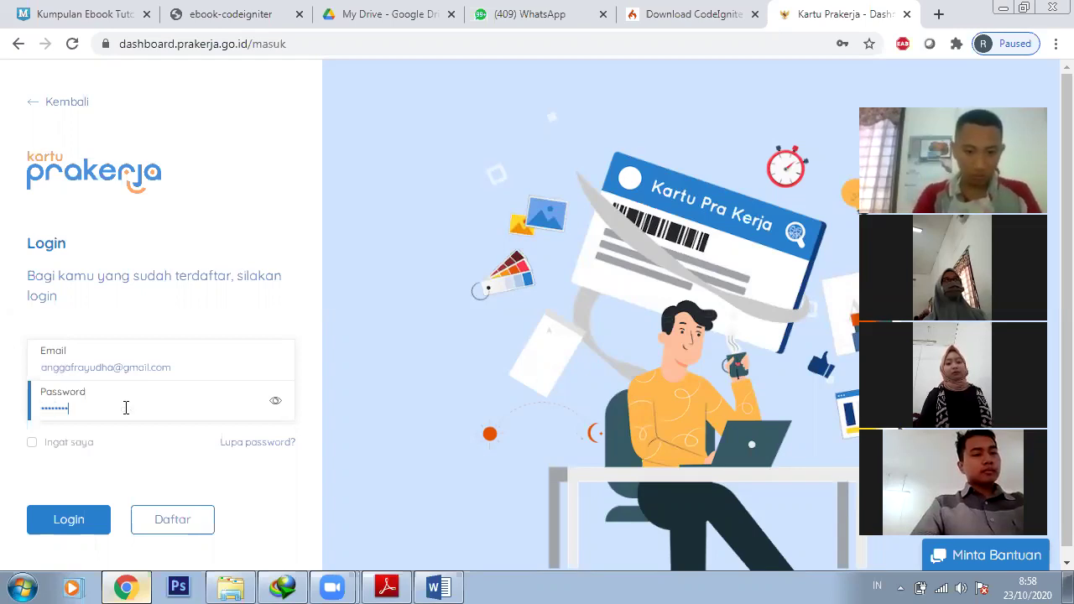
type("********")
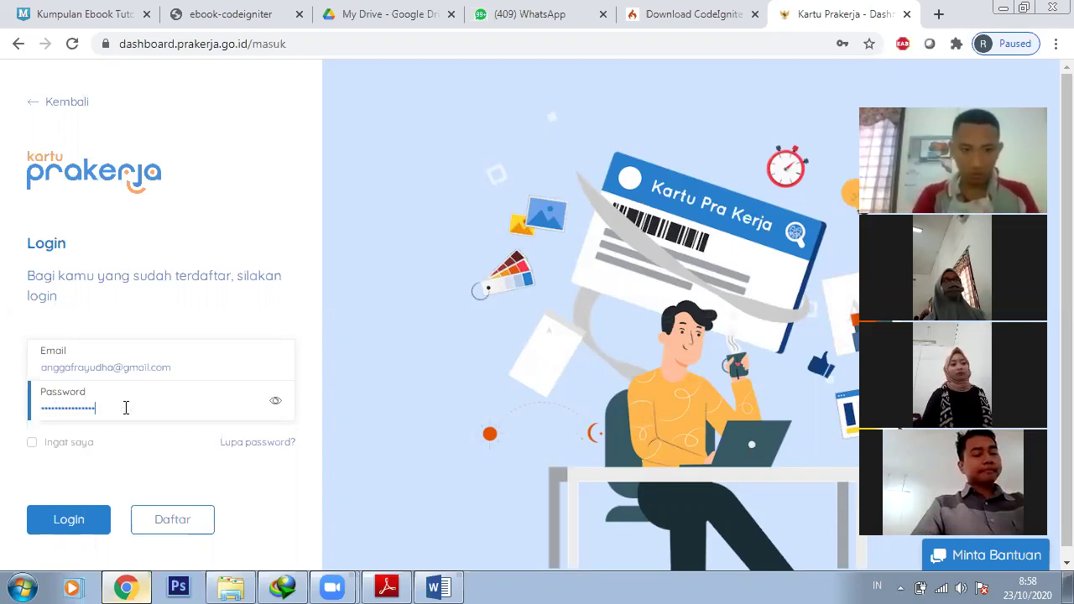
left_click(80, 524)
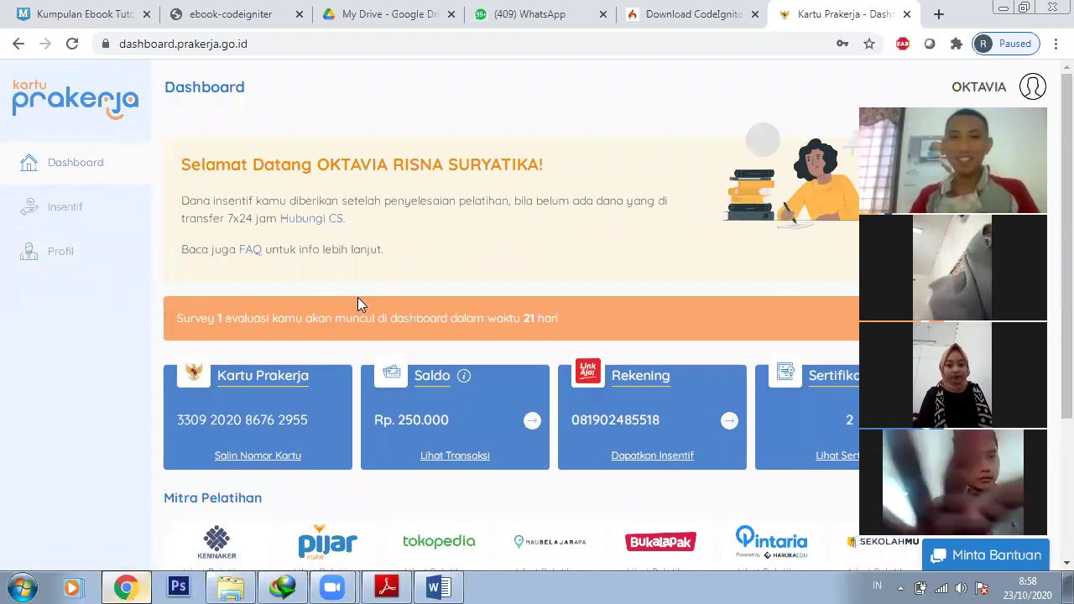
Scroll the dashboard, then view the Insentif page and the account Profil
scroll(327, 300, "down", 2)
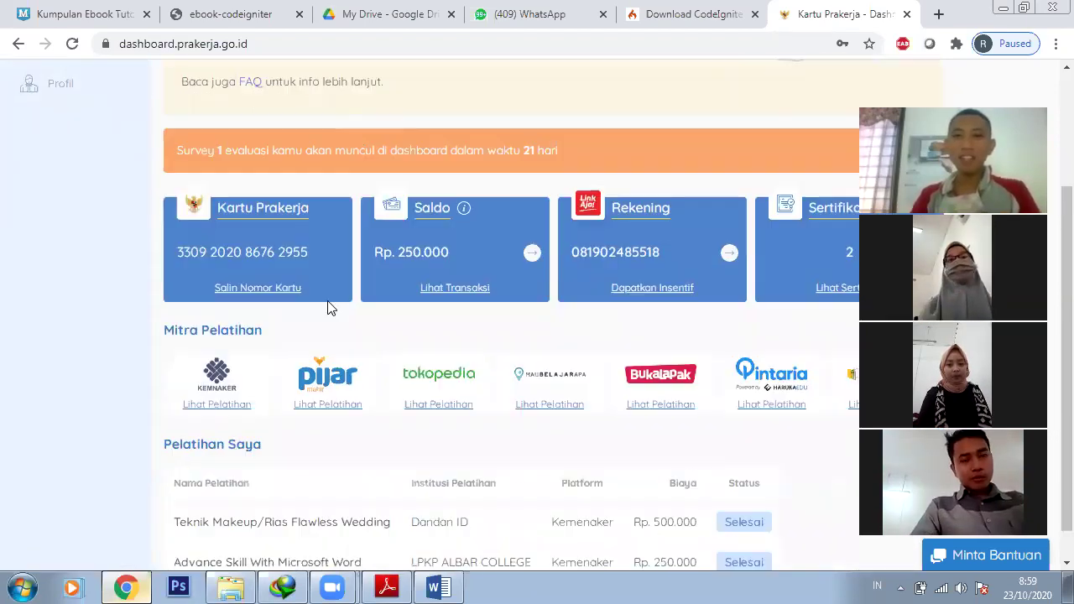
scroll(328, 308, "down", 1)
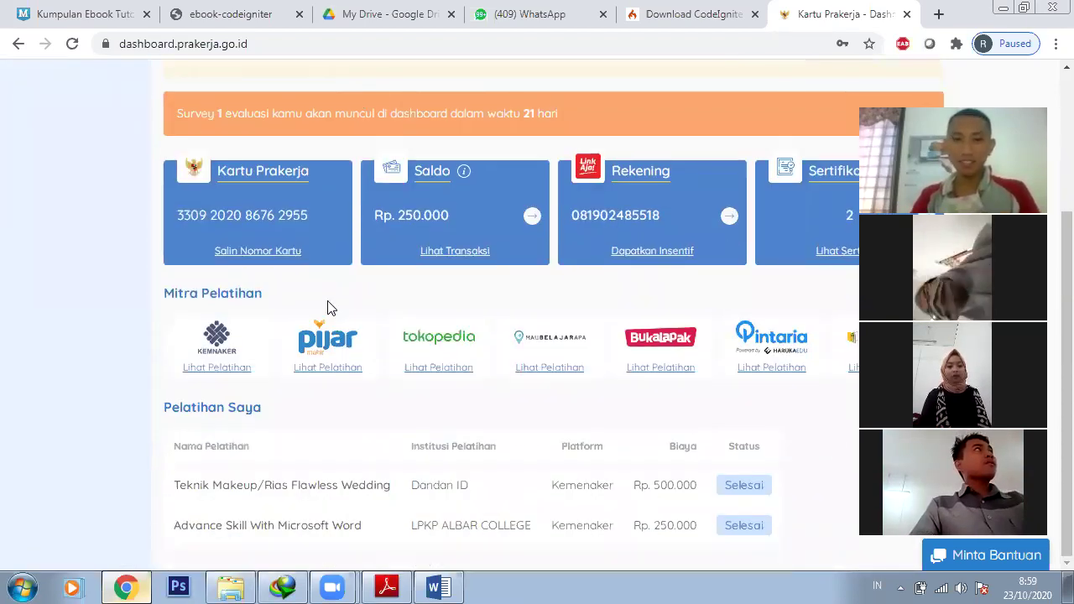
scroll(327, 308, "up", 2)
scroll(328, 307, "down", 2)
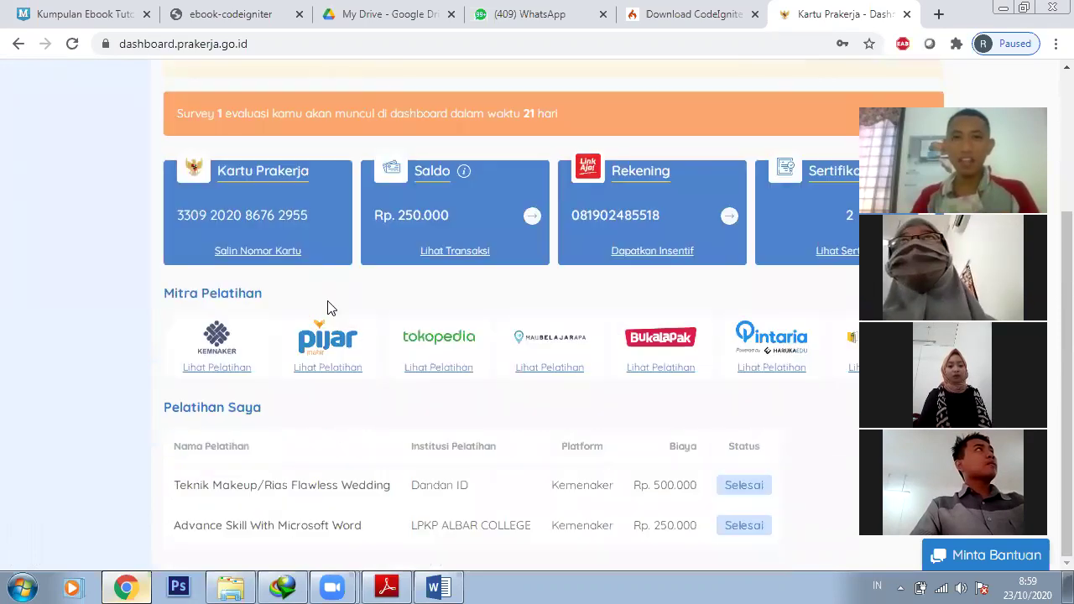
scroll(100, 243, "up", 3)
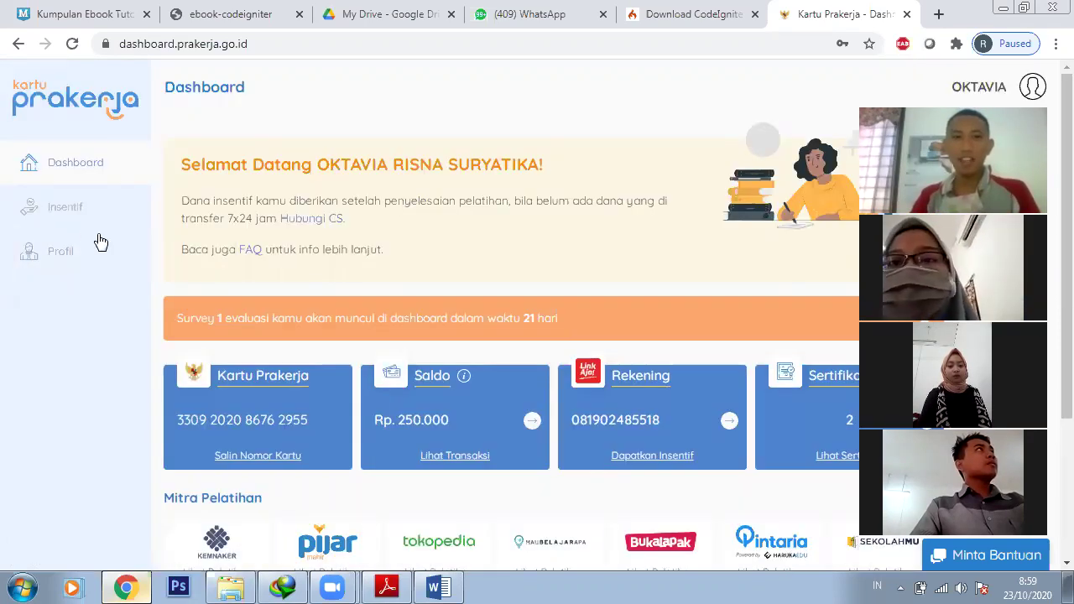
left_click(62, 211)
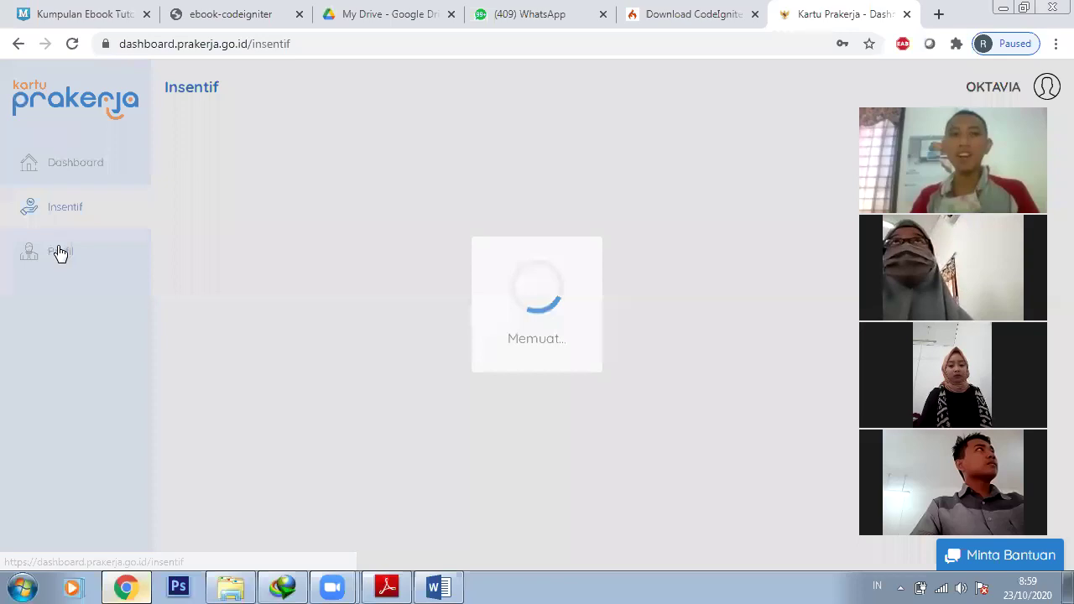
left_click(57, 245)
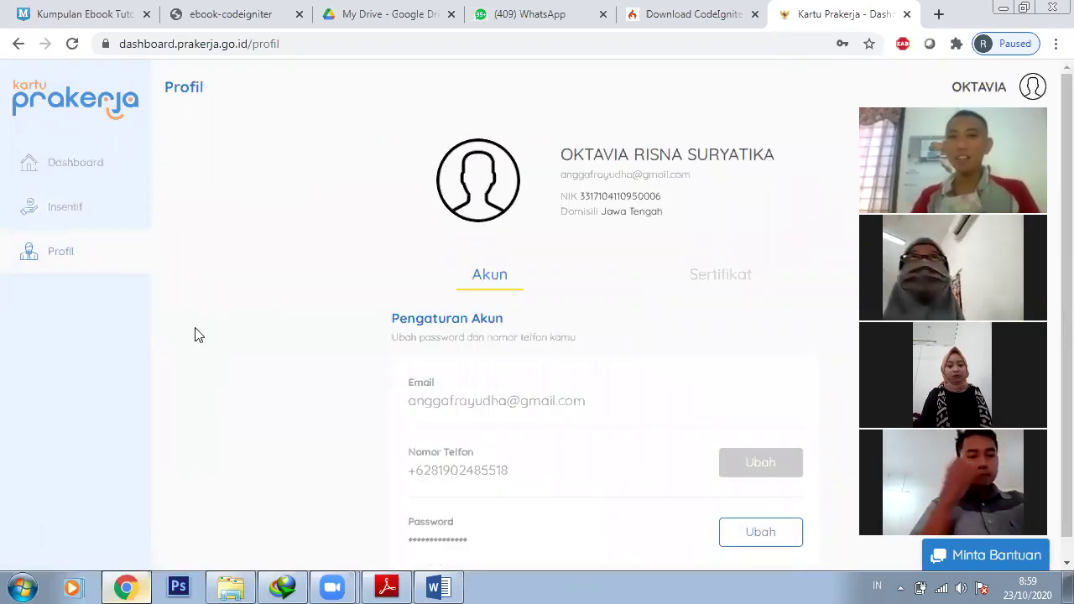
Revisit the Insentif payment schedule and finish on the main Dashboard
left_click(61, 222)
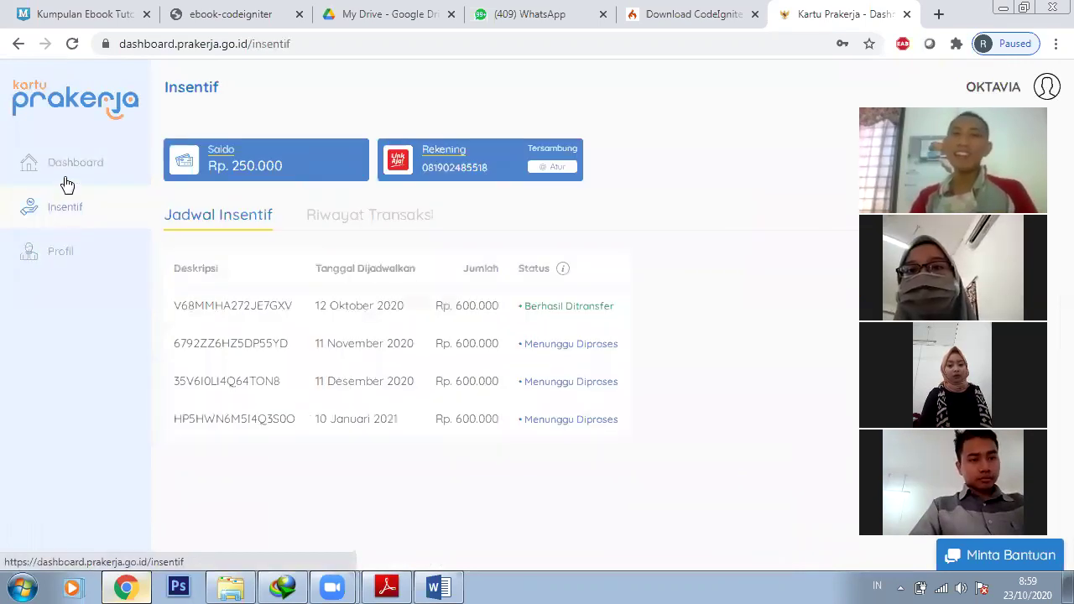
left_click(67, 185)
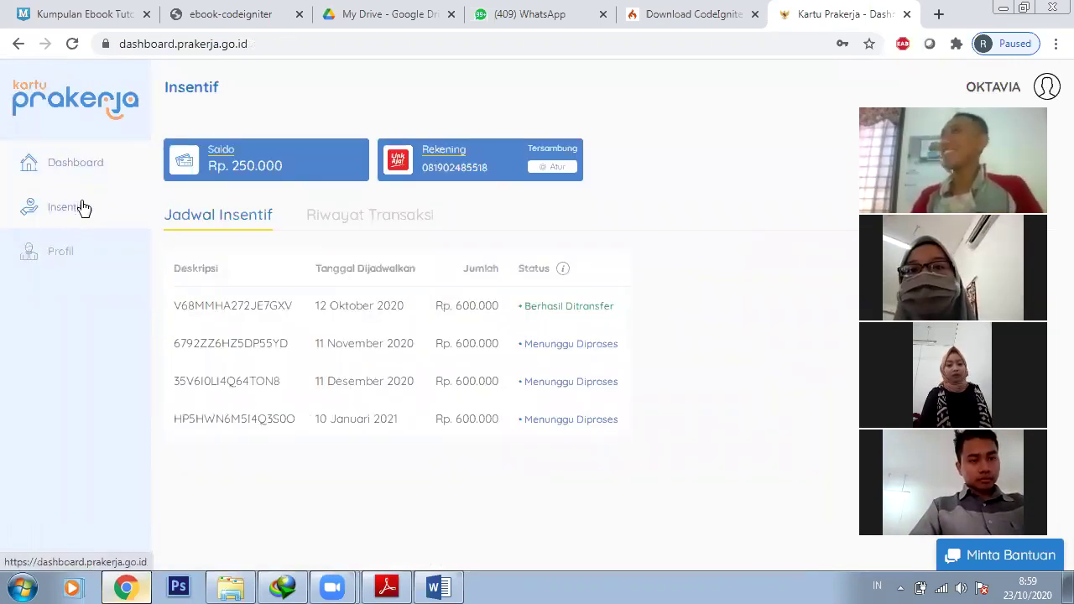
left_click(81, 216)
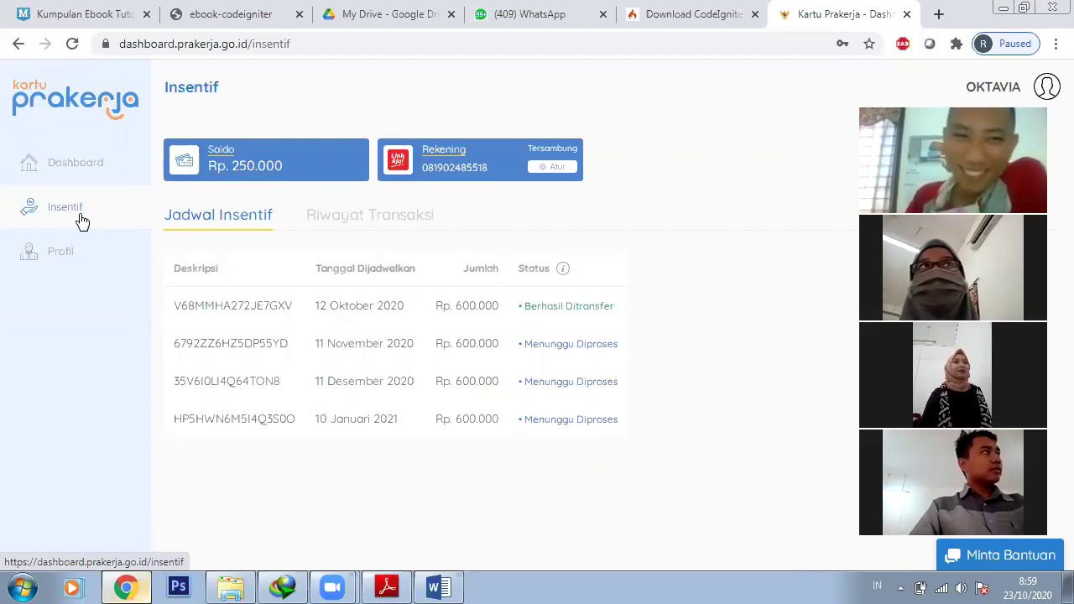
left_click(69, 181)
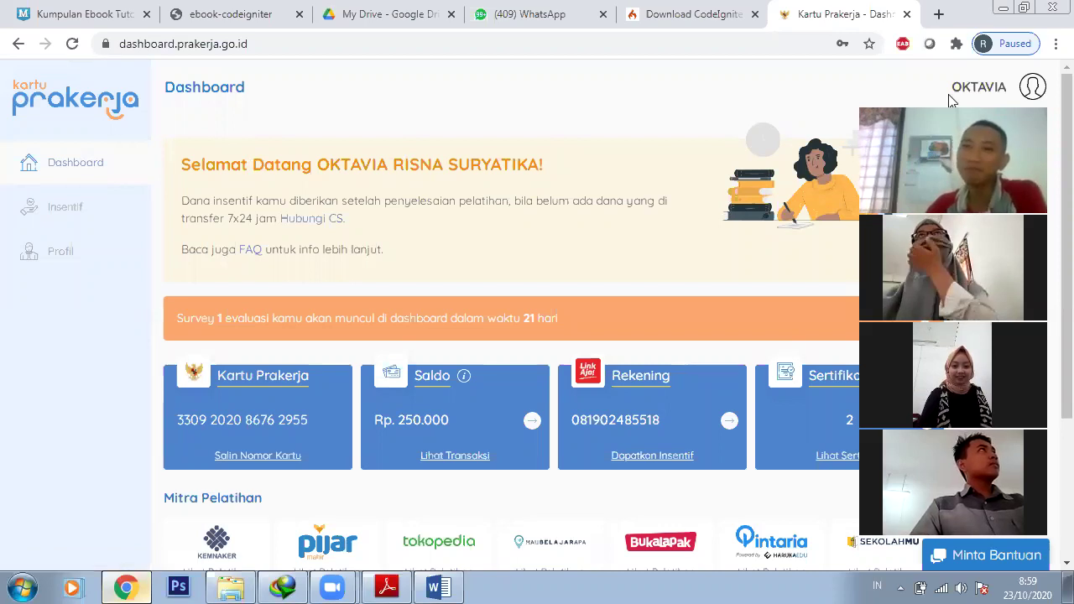
Load the SIMLITABMAS NG login page using the 'sim' address-bar suggestion
left_click(800, 42)
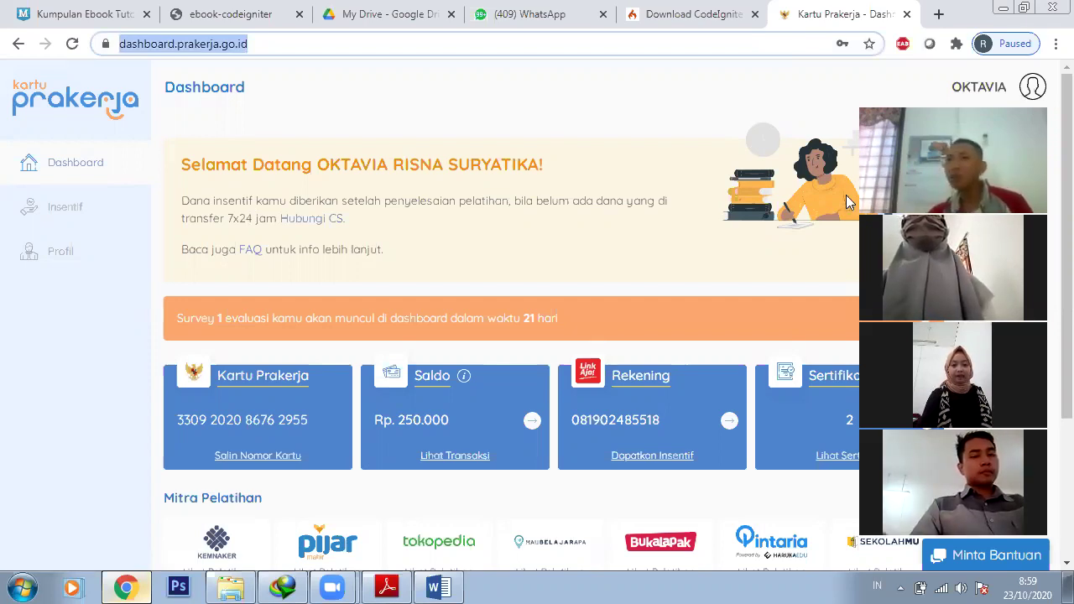
left_click(556, 48)
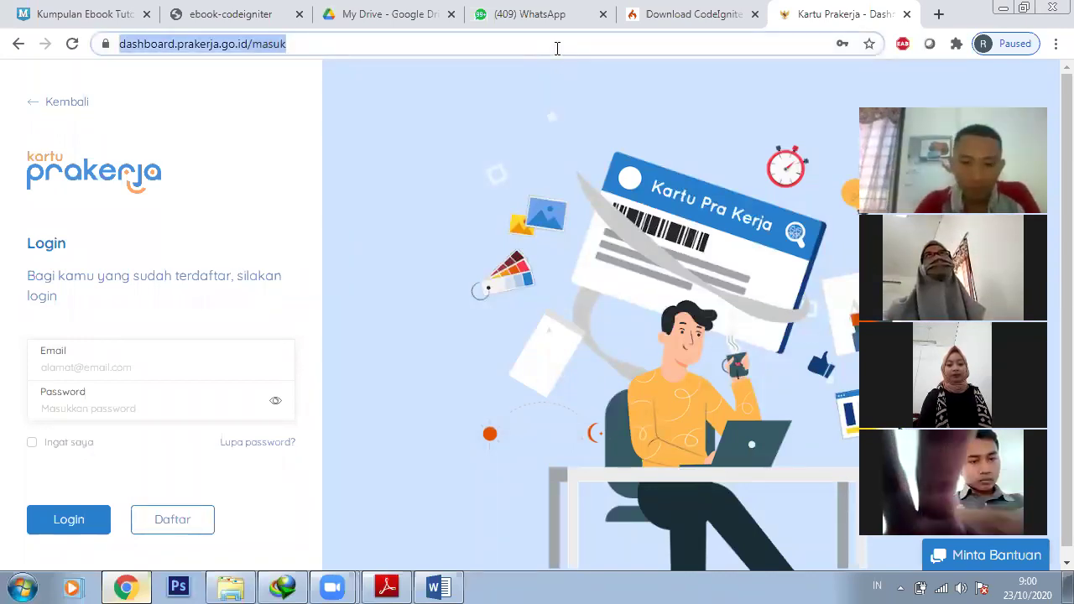
type("sim")
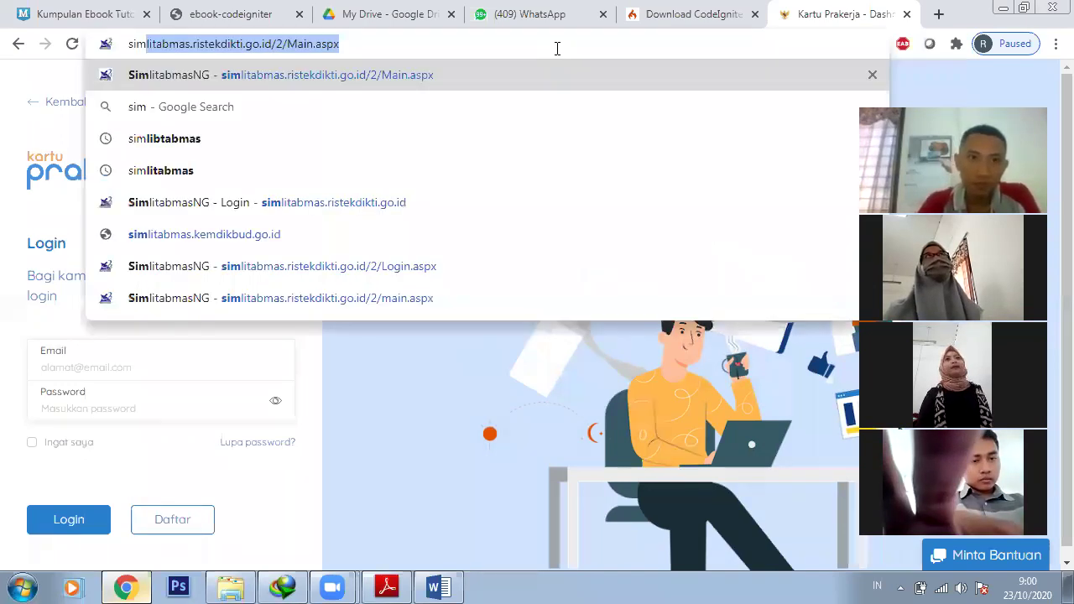
key("Right")
key("Return")
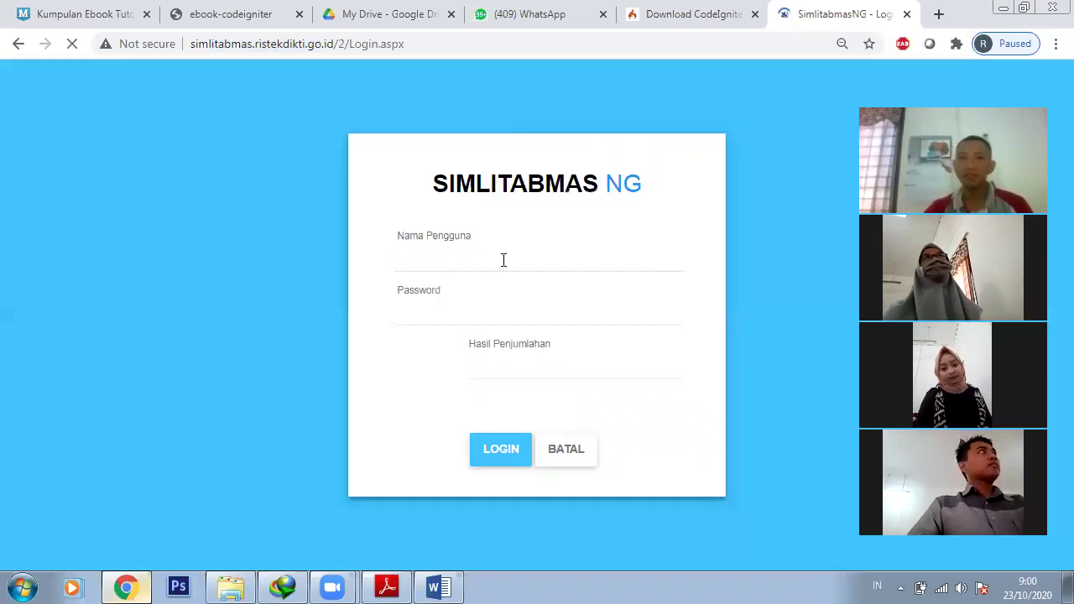
Try logging in with the first saved login and sum answer 4
left_click(504, 260)
left_click(491, 302)
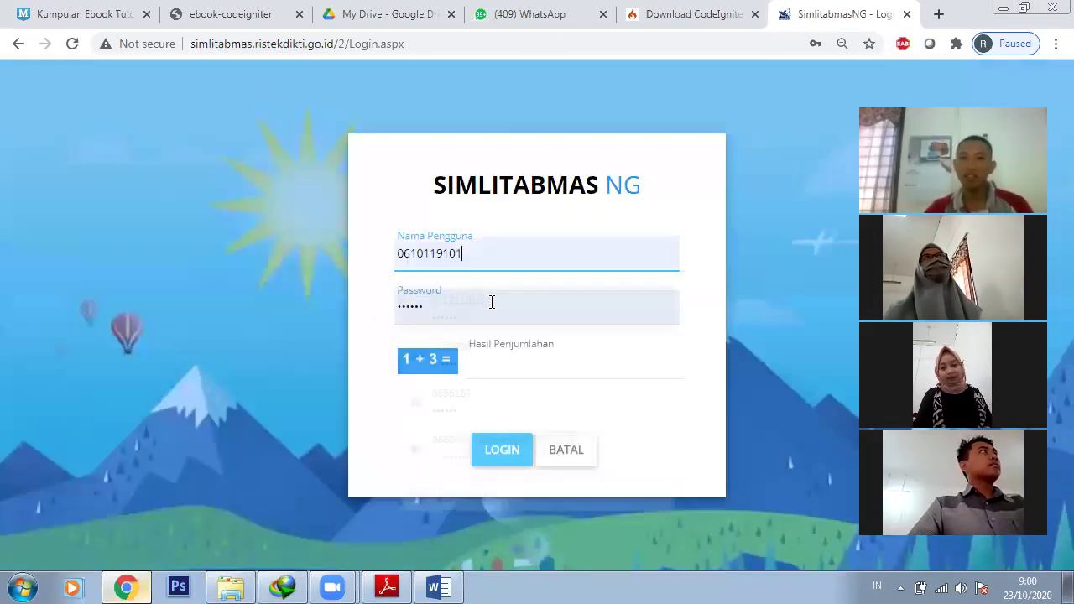
left_click(528, 366)
type("4")
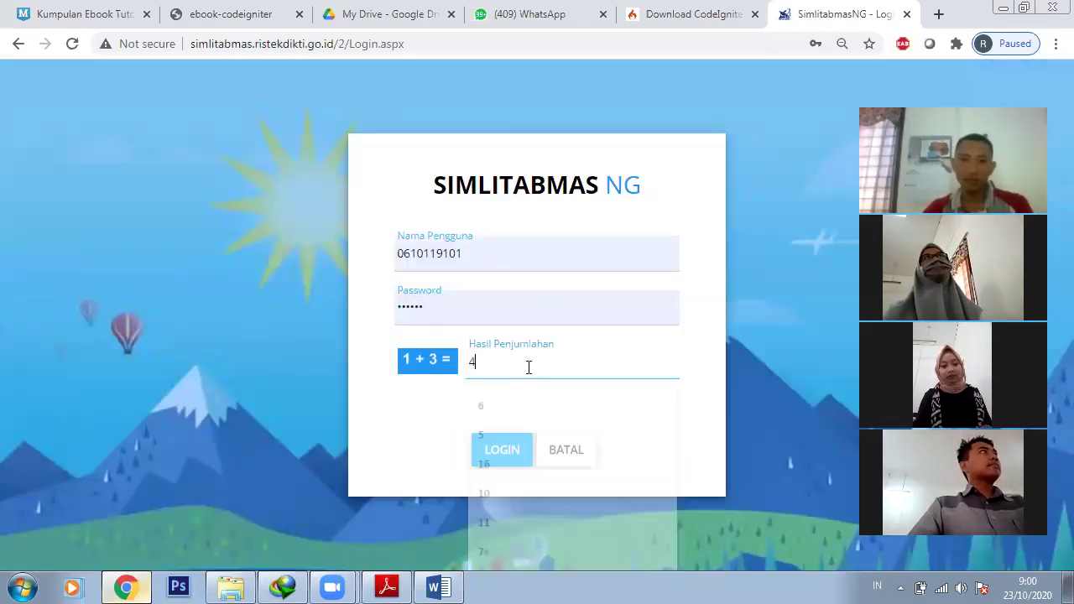
left_click(520, 451)
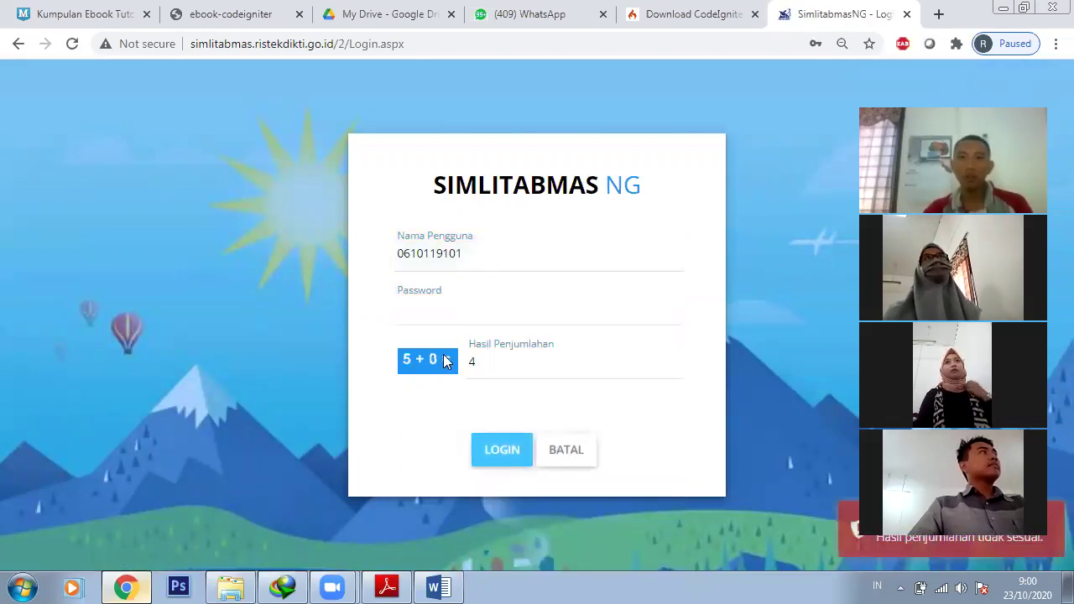
Retry the first saved login with sum answer 5
left_click(448, 313)
left_click(475, 246)
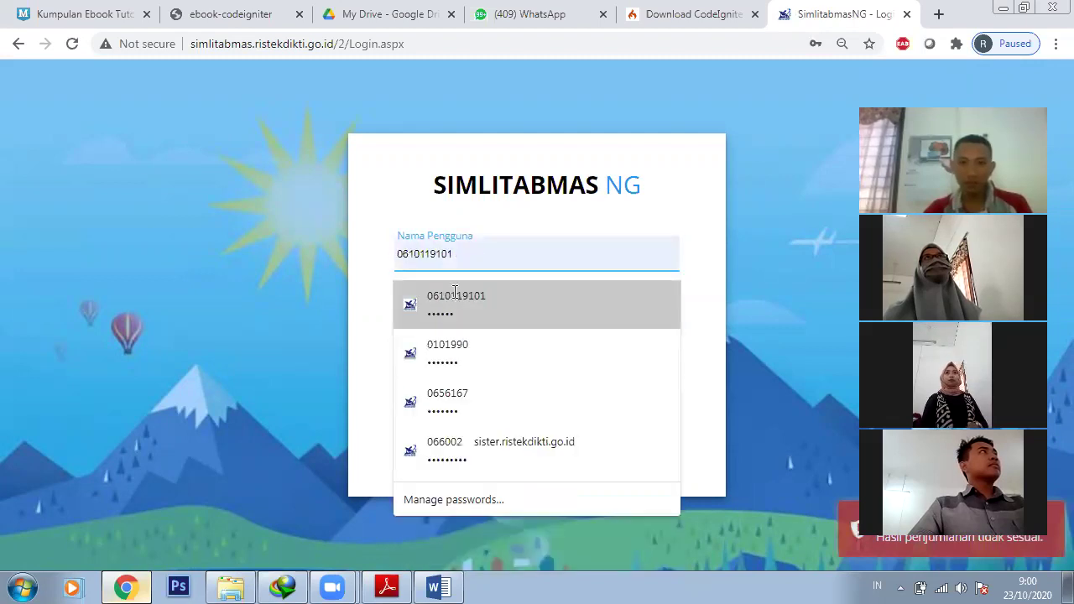
key("Return")
left_click(508, 373)
type("5")
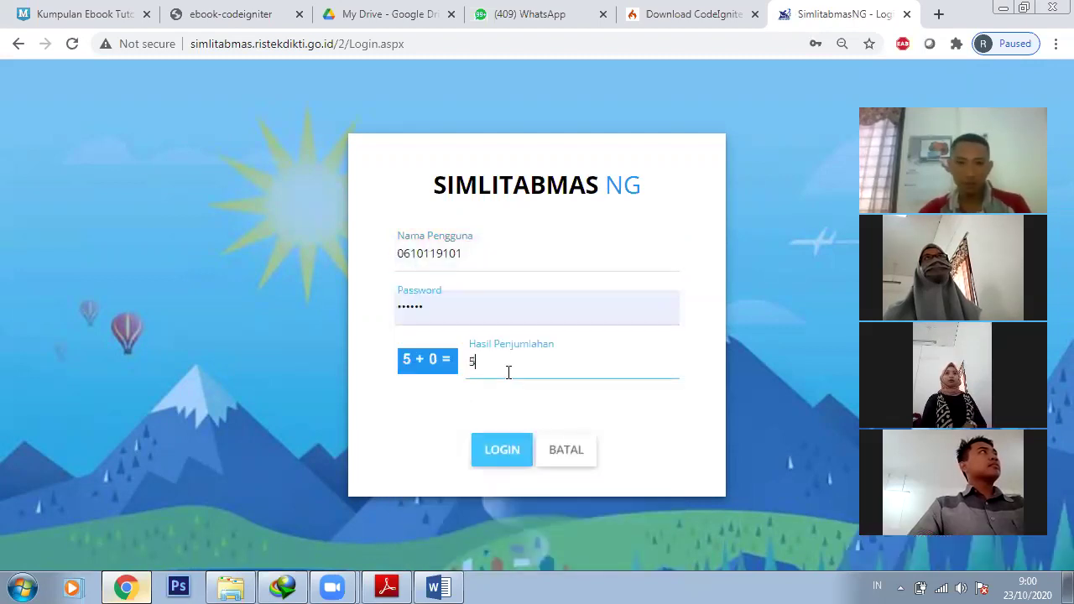
left_click(509, 444)
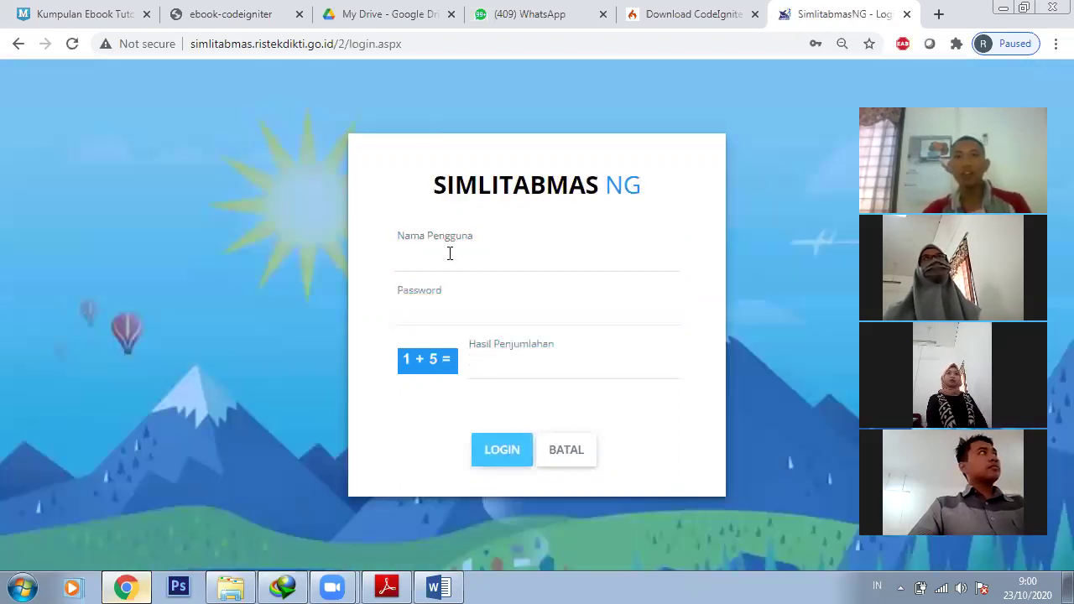
Log in with the second saved login and sum answer 6, then open the home overview
left_click(449, 253)
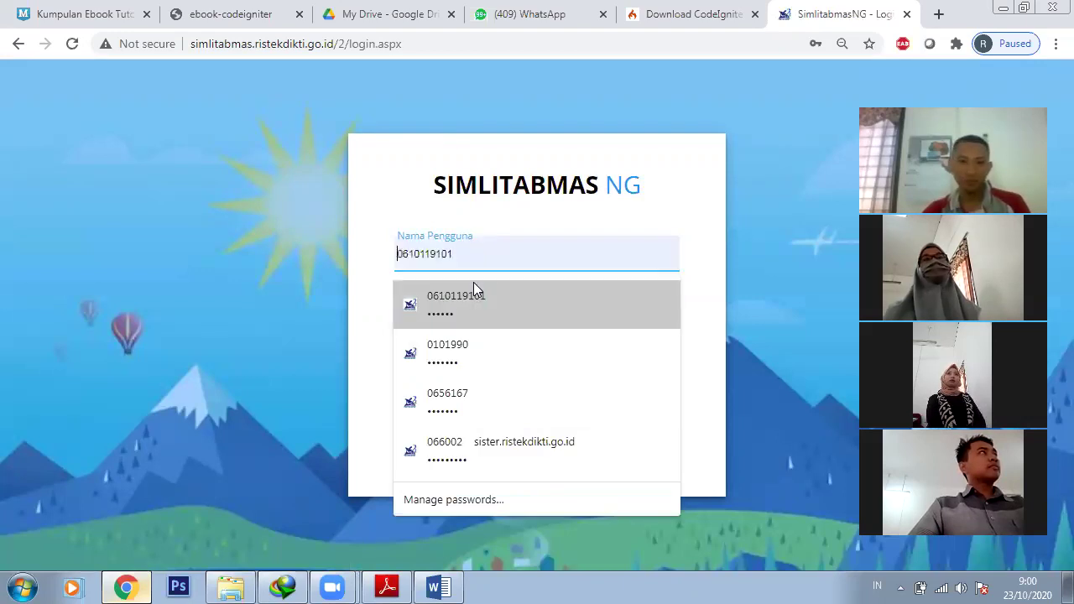
left_click(482, 346)
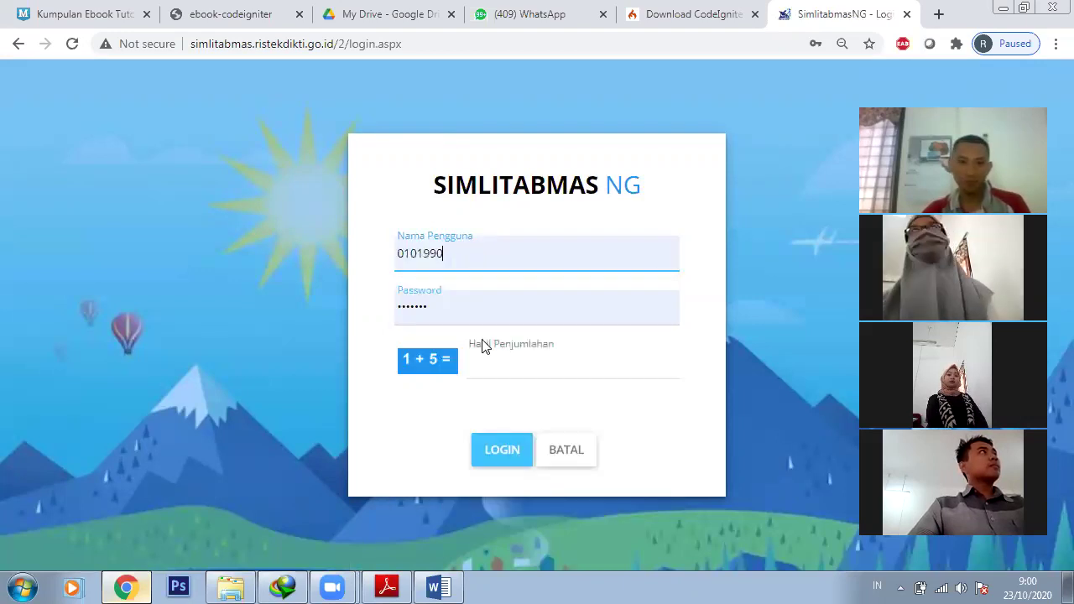
left_click(487, 366)
type("6")
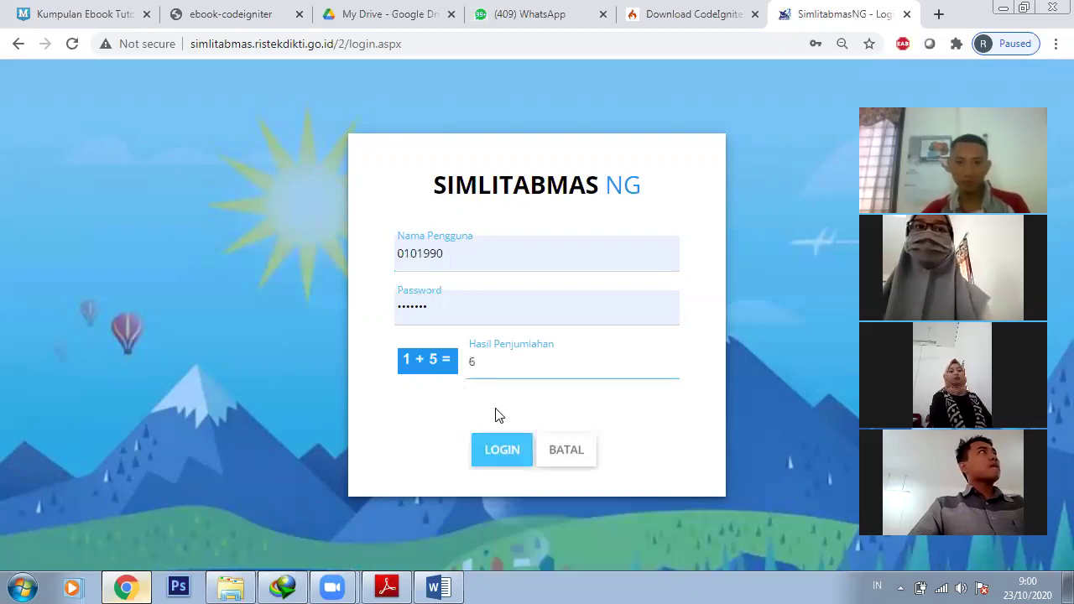
left_click(504, 449)
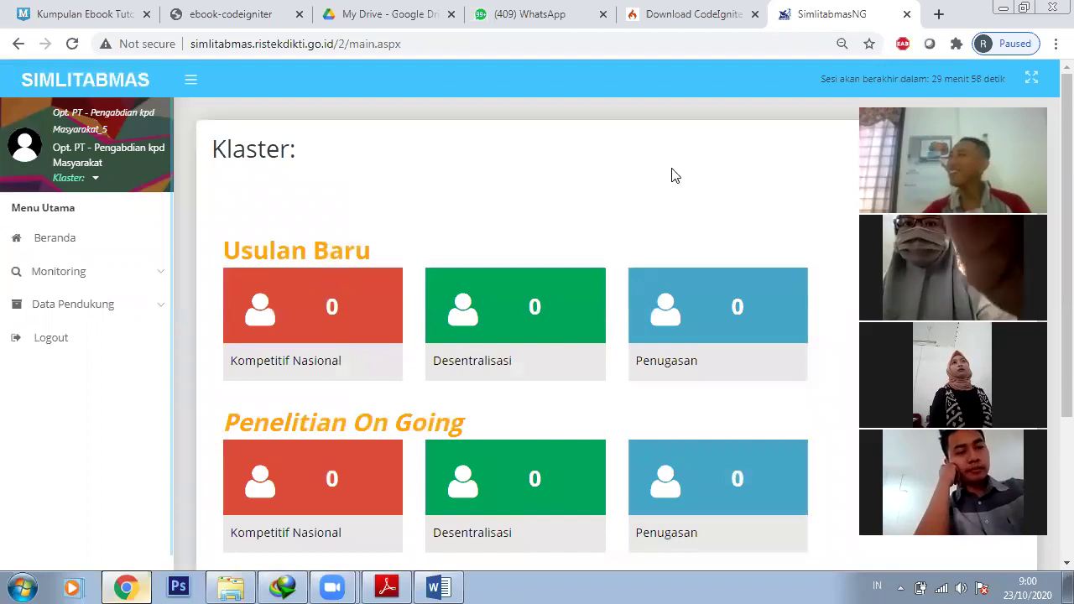
left_click(106, 241)
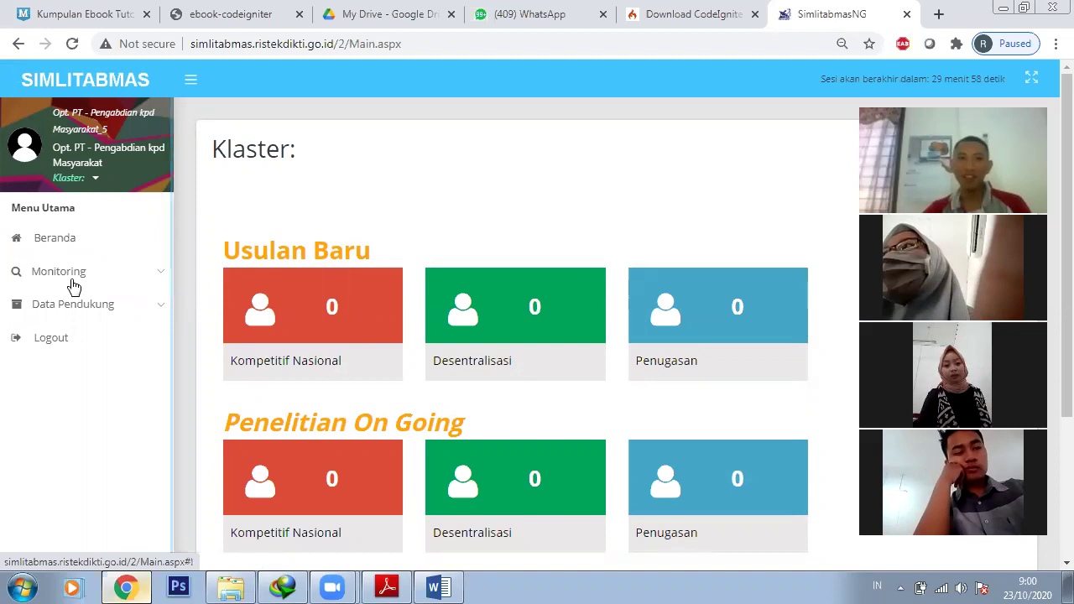
View Monitoring > Usulan Baru, log out, and switch to the My Drive tab
left_click(73, 284)
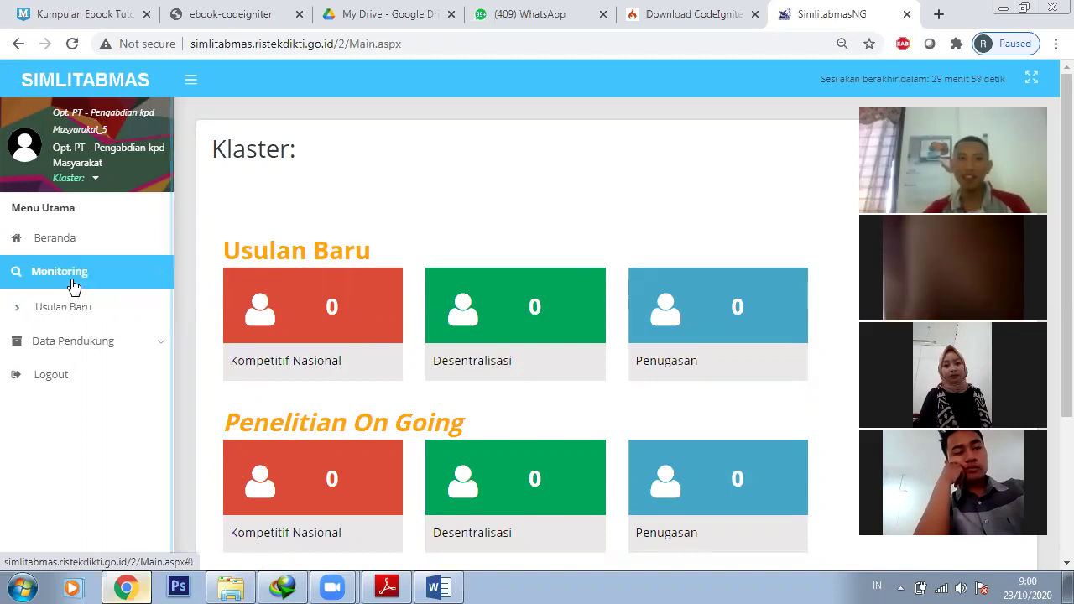
left_click(84, 317)
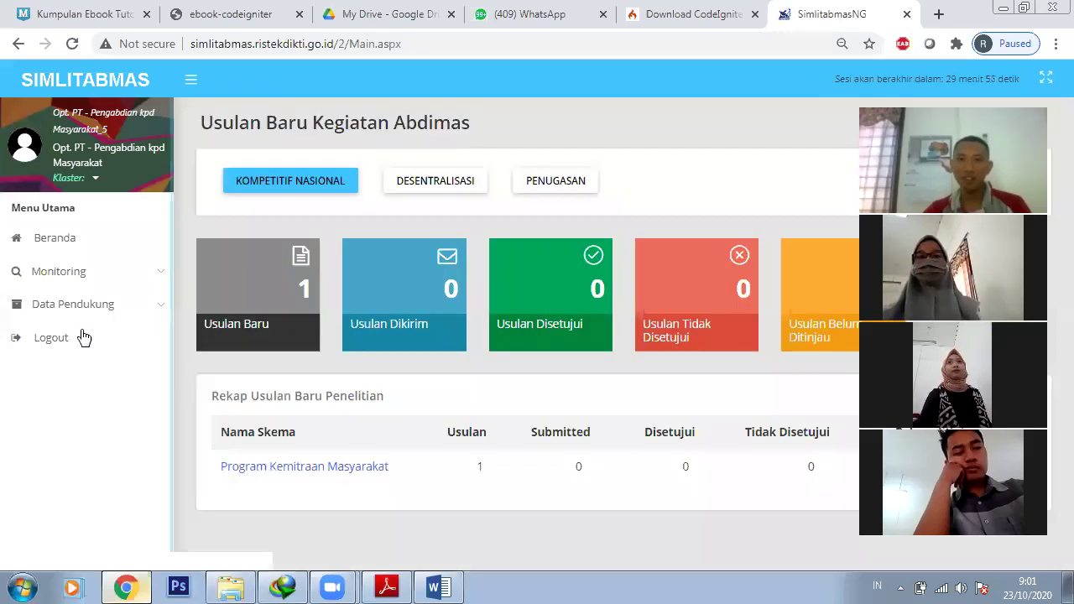
left_click(80, 341)
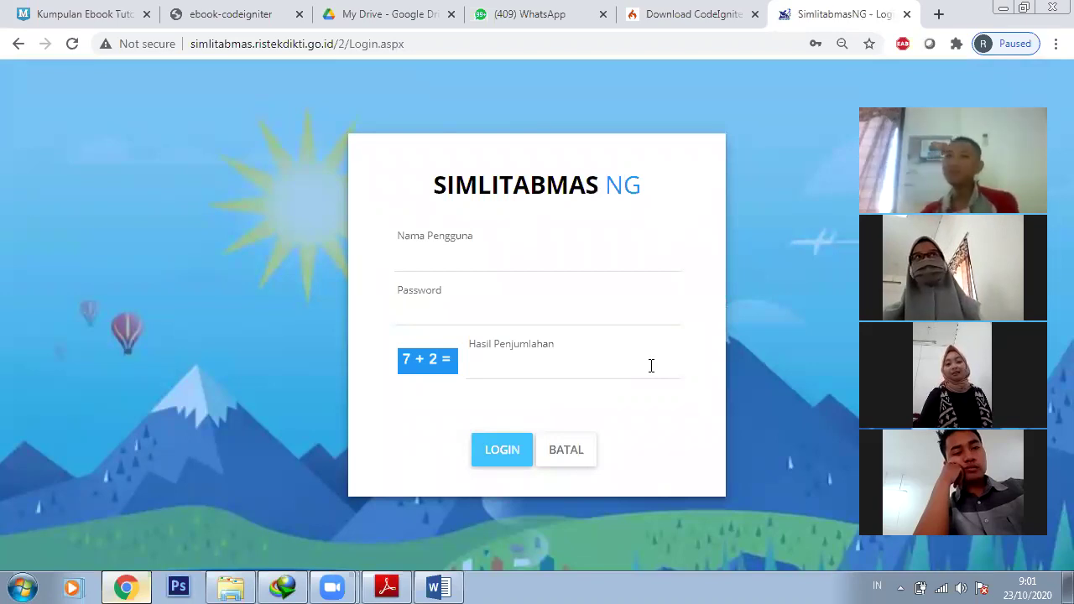
left_click(752, 48)
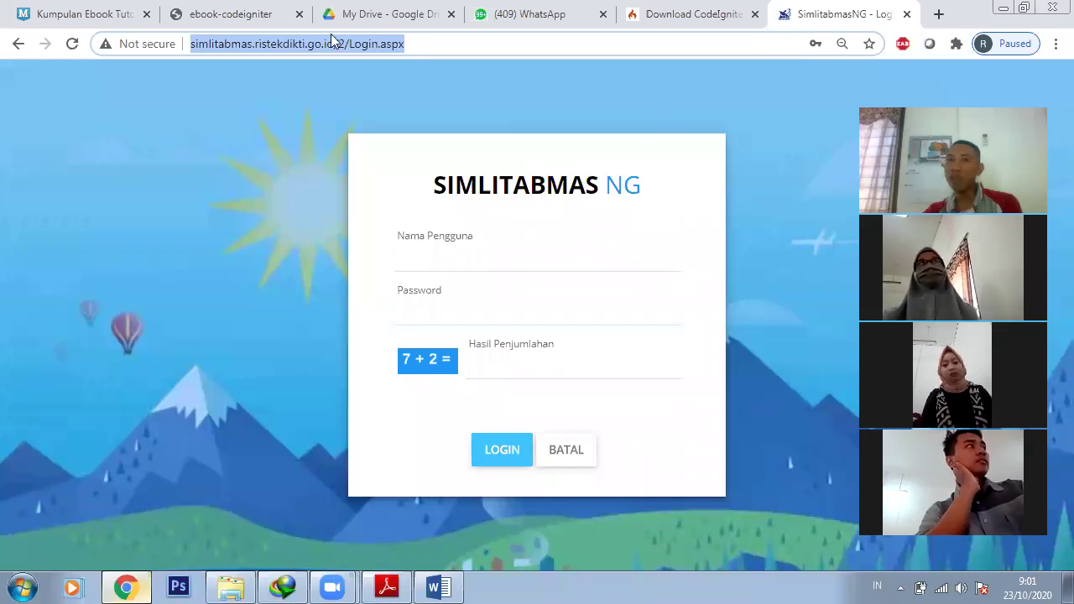
left_click(382, 14)
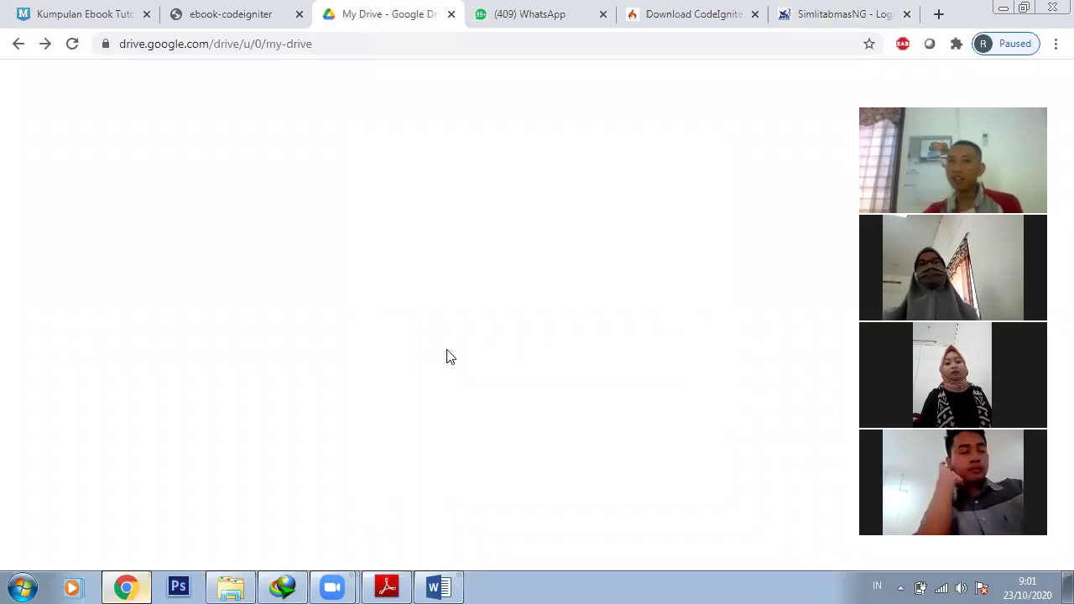
Open the web folder in My Drive, then bring up the local PEMROGRAMAN WEB folder
scroll(537, 460, "down", 1)
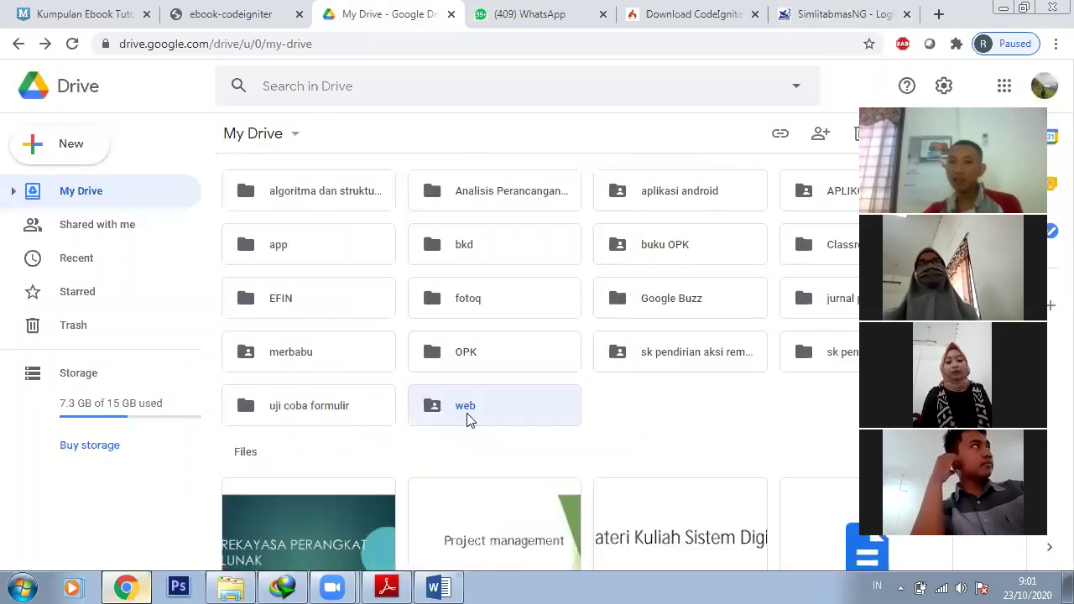
double_click(466, 417)
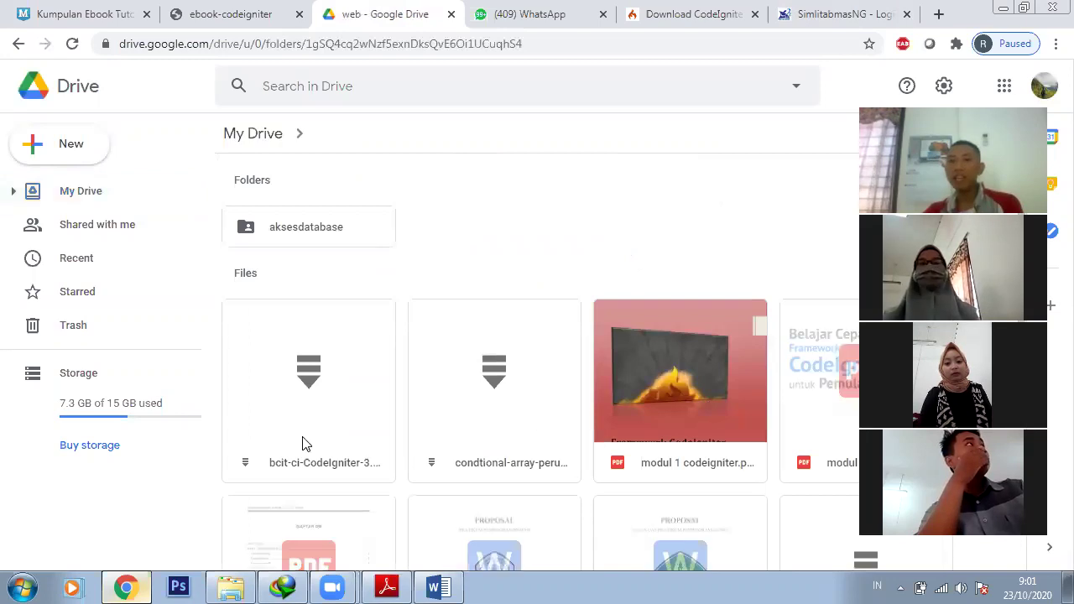
scroll(331, 339, "down", 3)
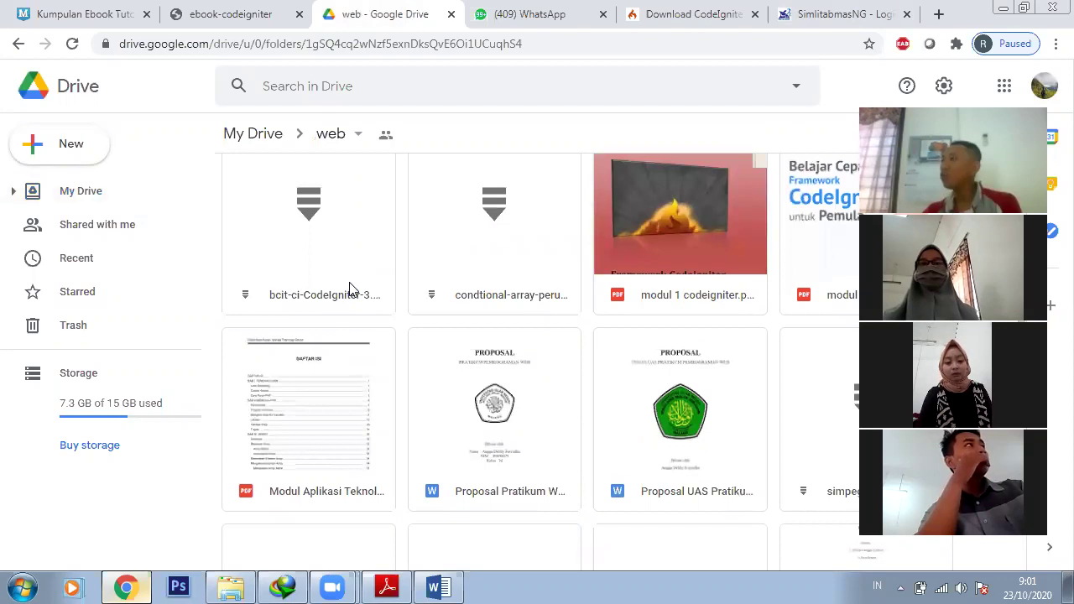
left_click(243, 585)
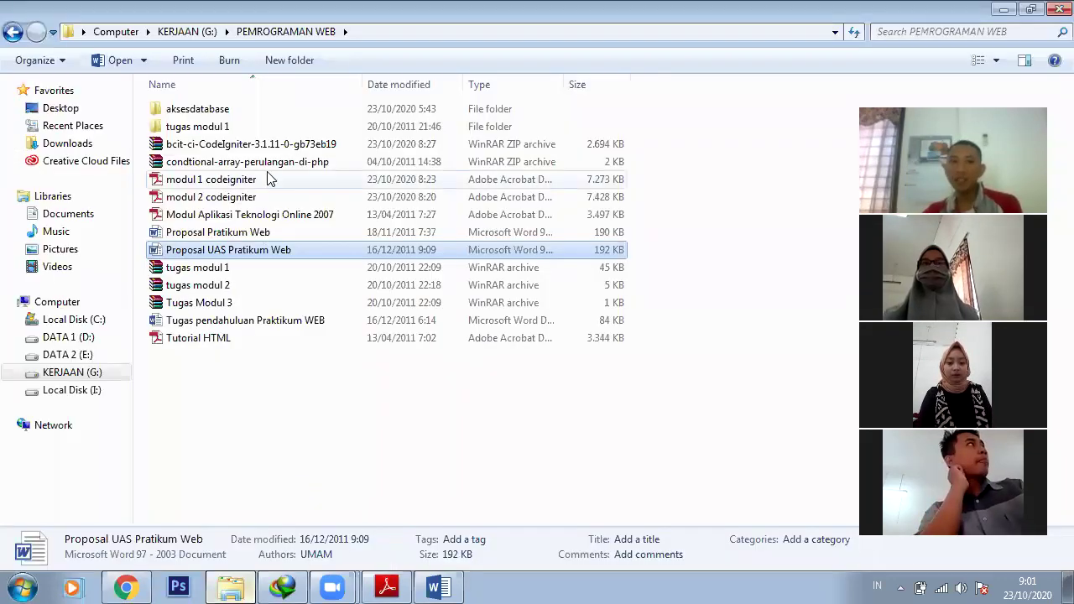
Browse the CodeIgniter zip's folders in WinRAR, then close it and return to Google Drive
left_click(282, 147)
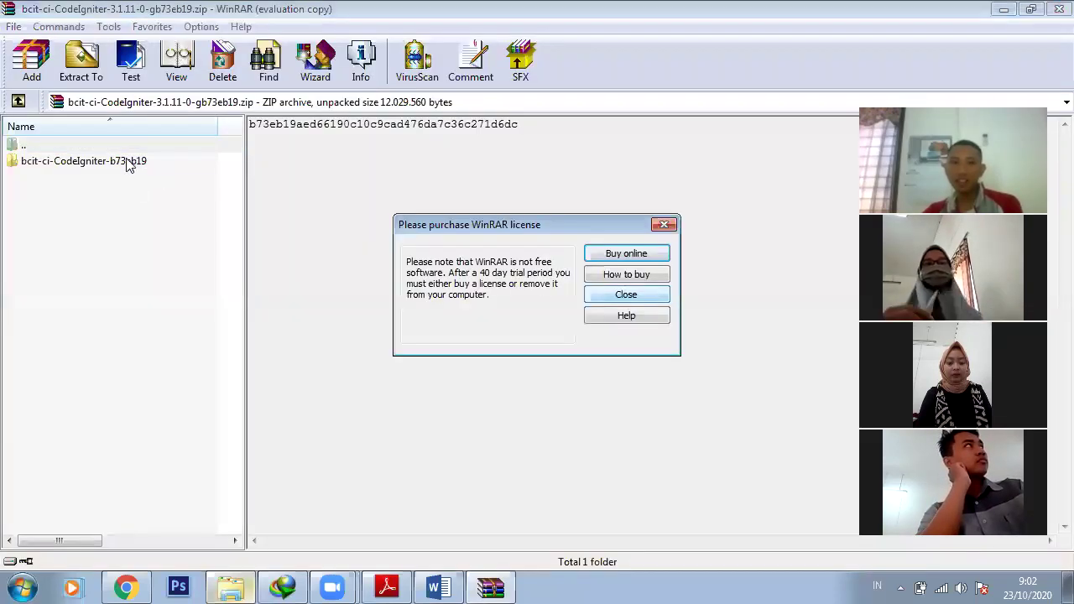
left_click(127, 162)
double_click(126, 161)
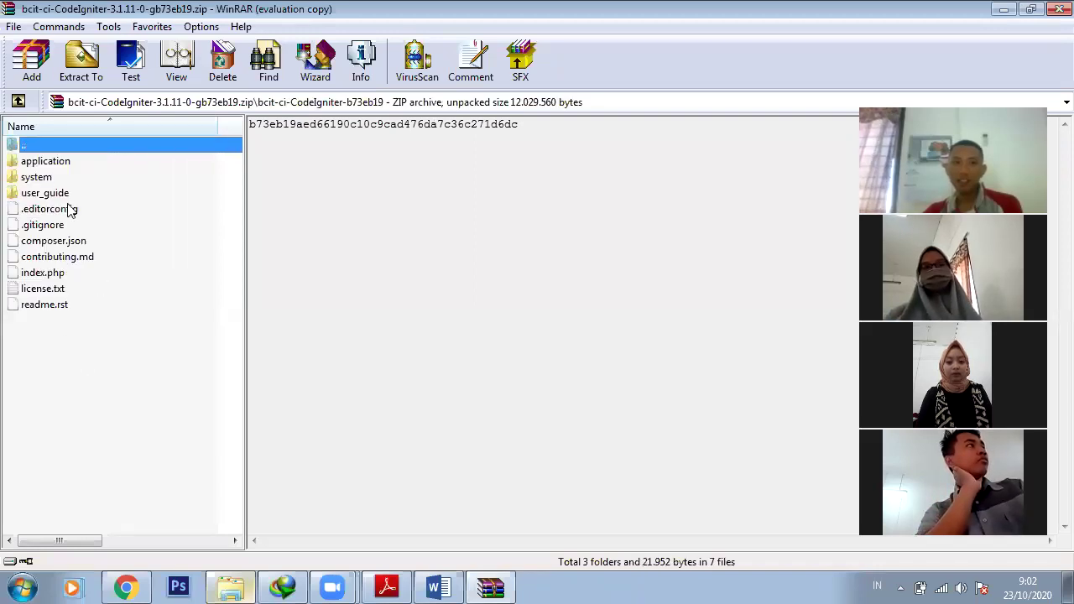
key("Down")
key("Down")
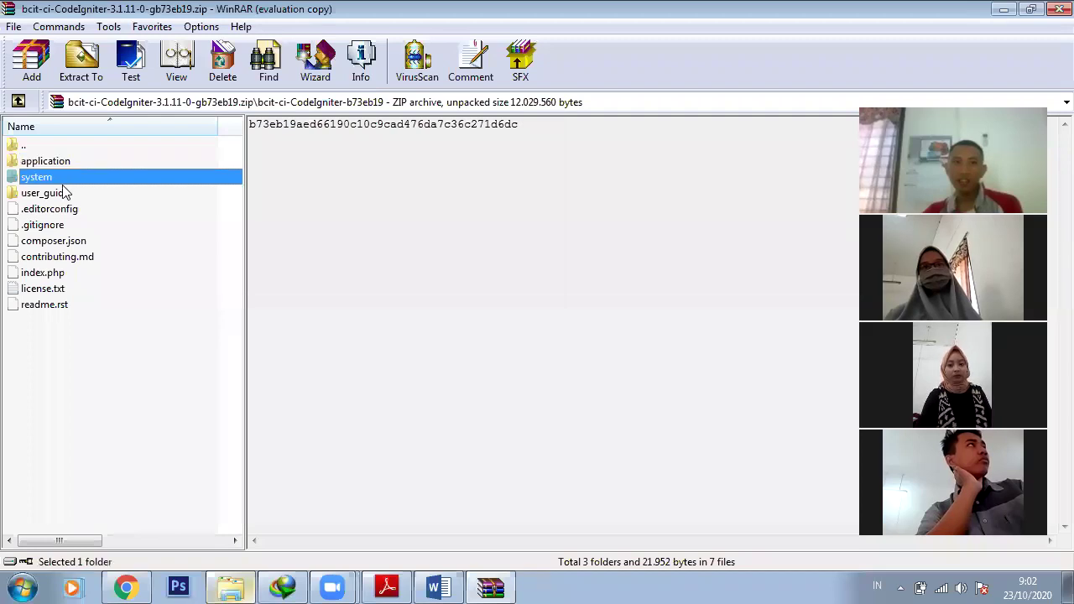
key("Down")
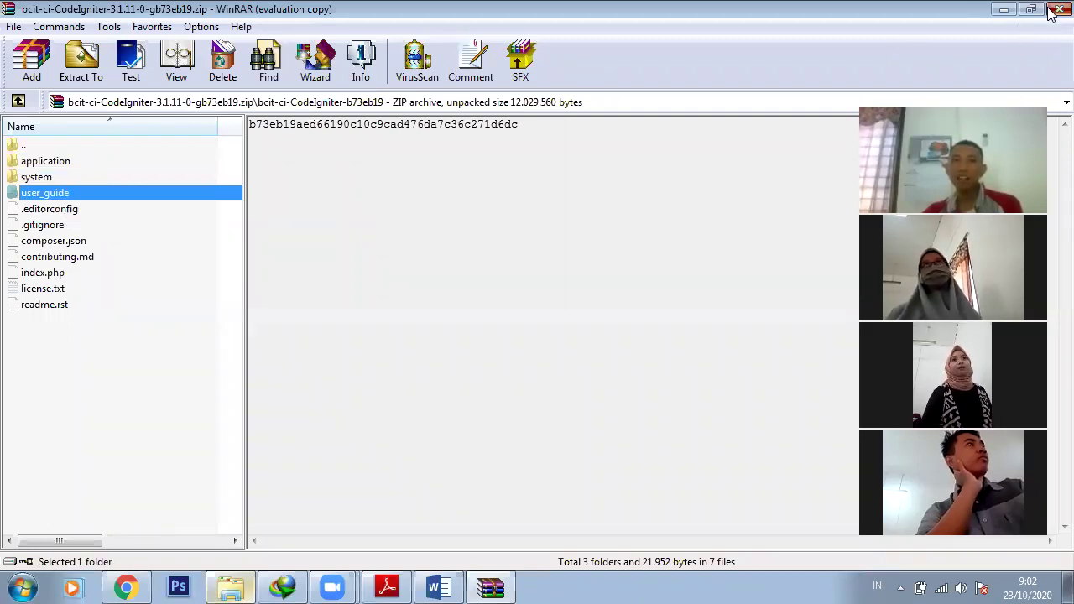
left_click(116, 386)
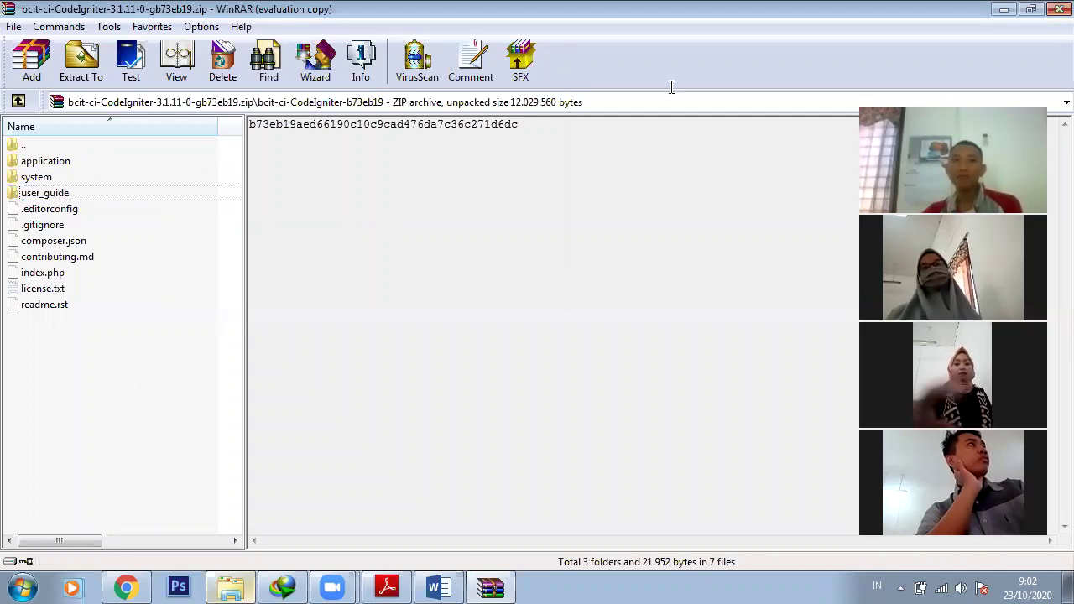
left_click(1051, 18)
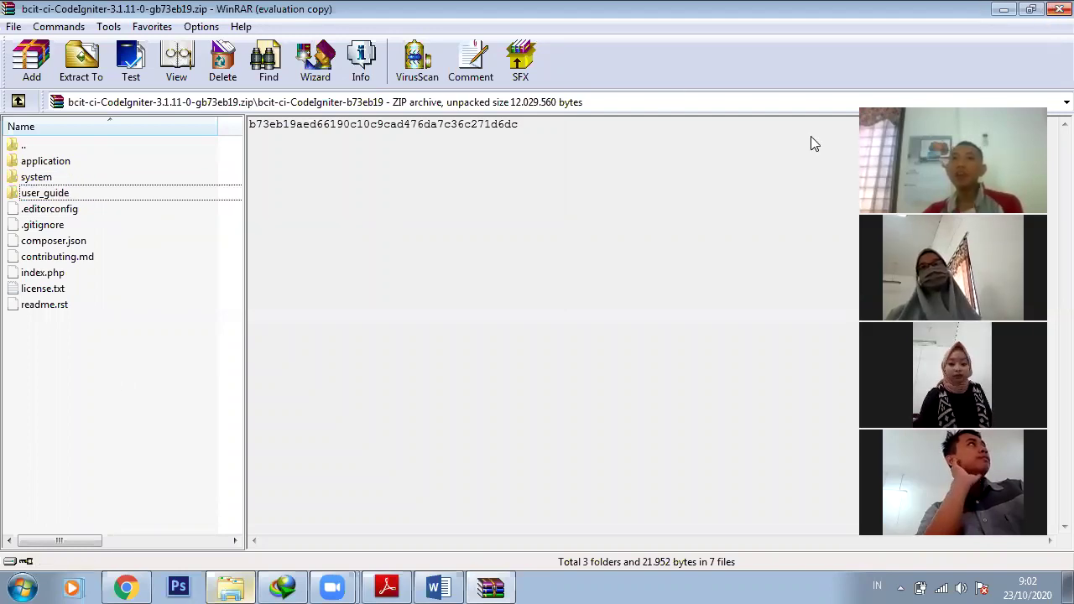
left_click(120, 586)
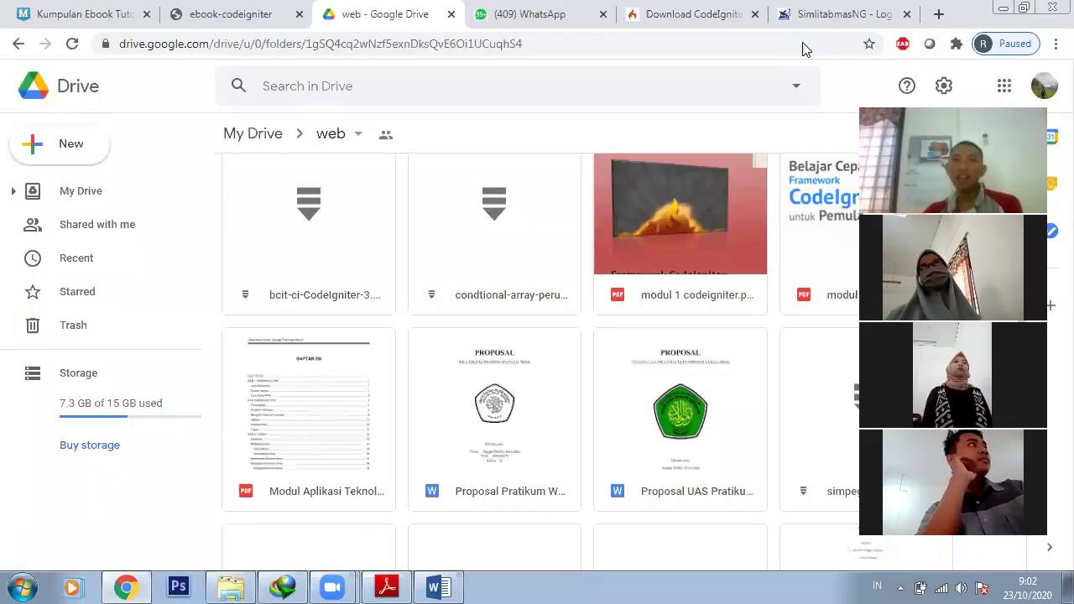
In the SIMLITABMAS login tab, navigate to github.com via the address bar's autocomplete
key("ctrl+9")
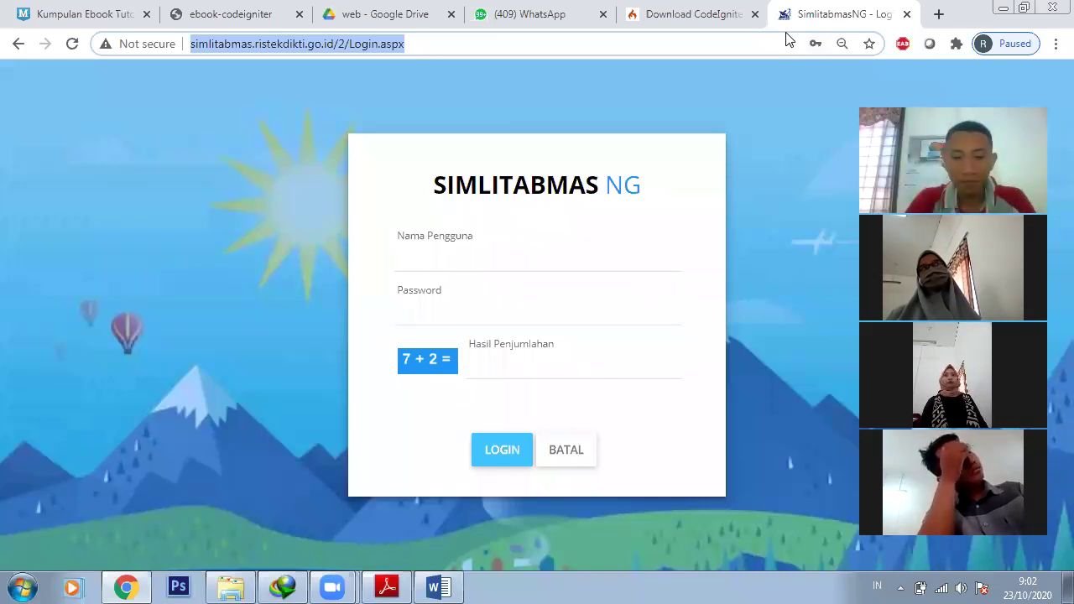
type("c")
key("BackSpace")
key("BackSpace")
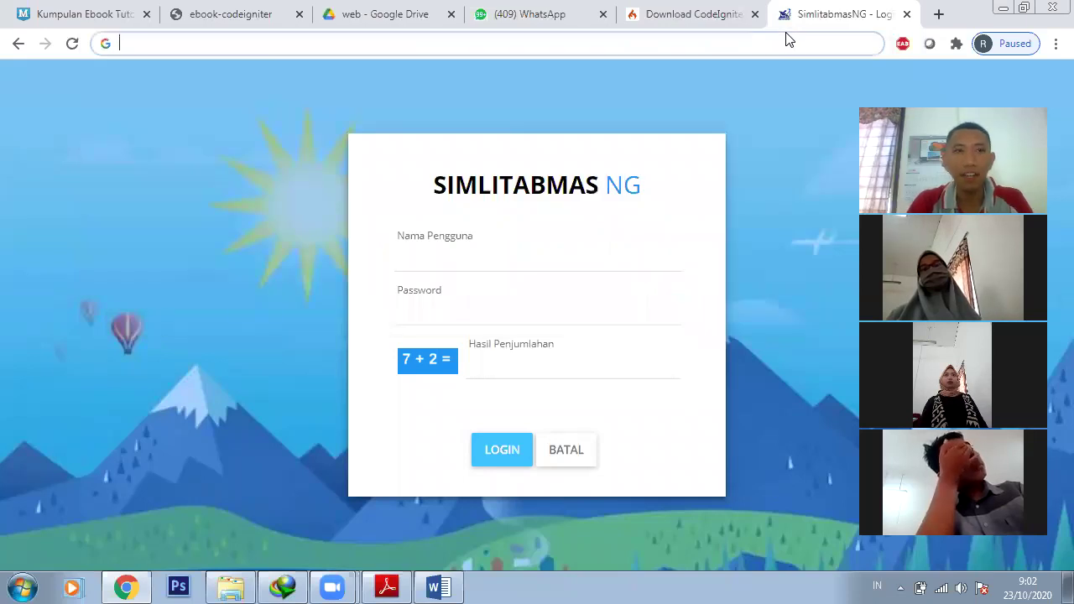
type("gi")
key("Right")
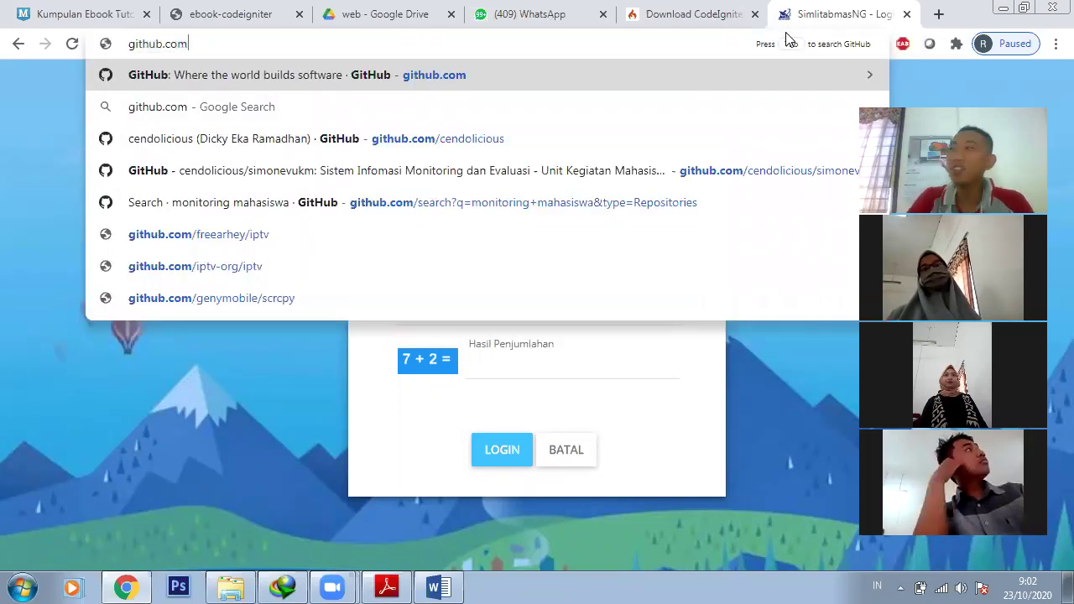
key("Return")
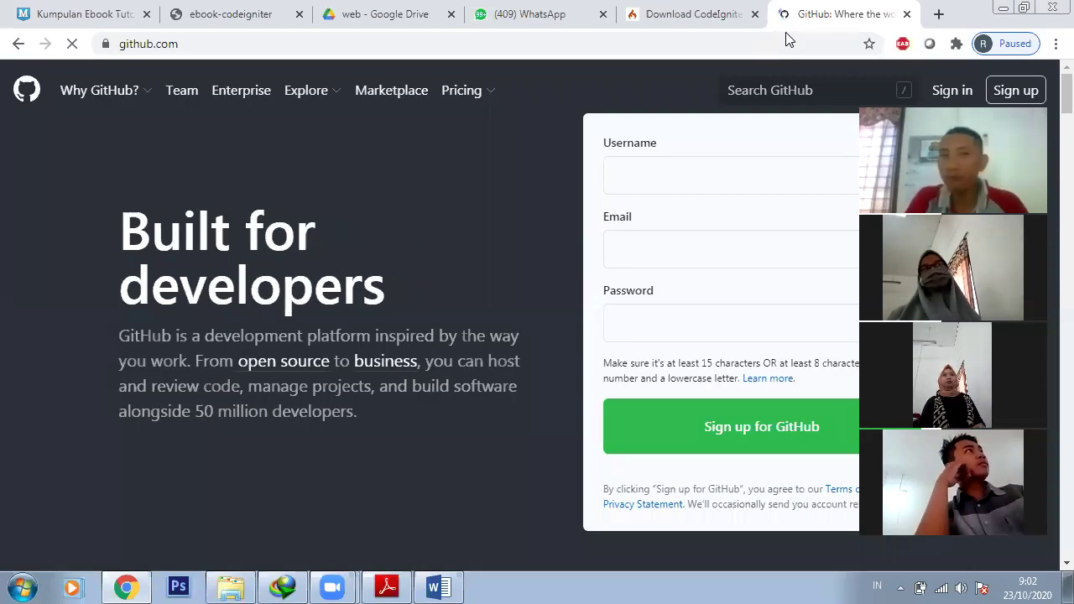
Search GitHub for 'pendaftaran codeigniter', fixing the 'pndaftaran' typo, to get 22 repositories
left_click(804, 89)
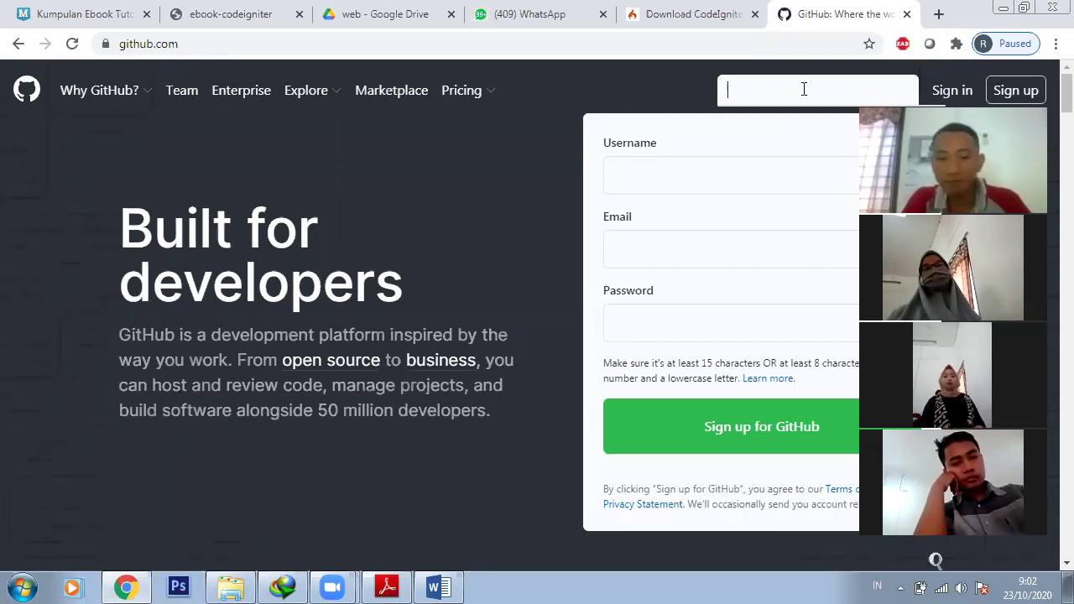
type("pndaft")
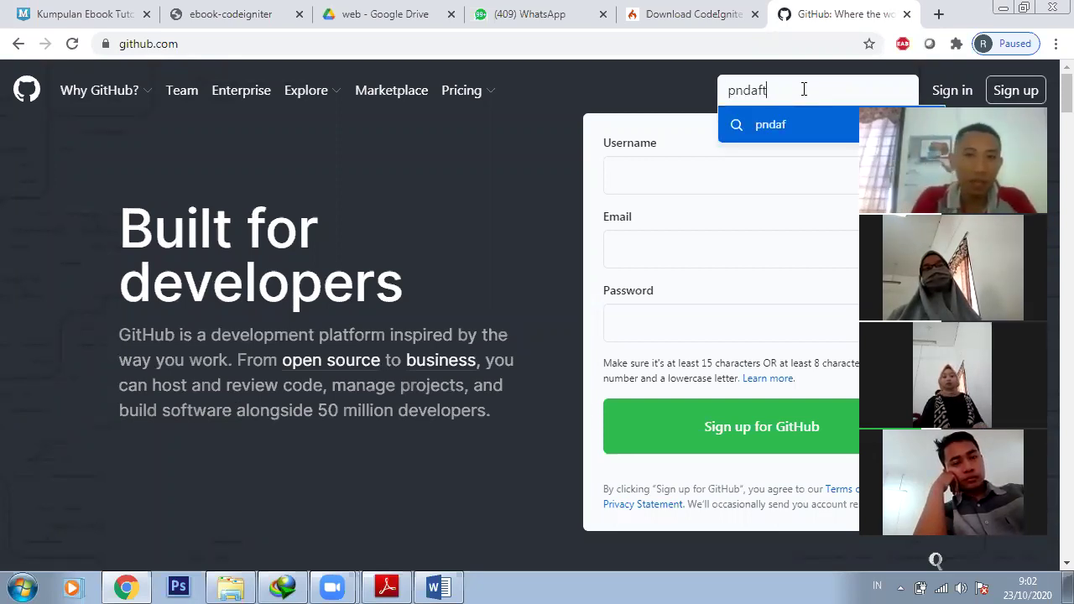
type("aran c")
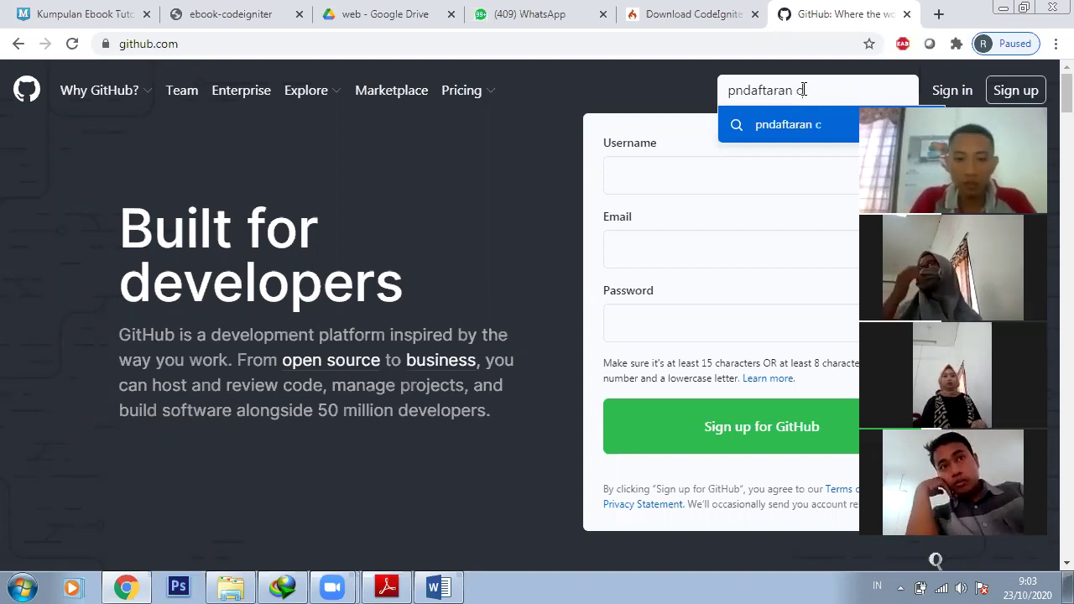
type("odeignite")
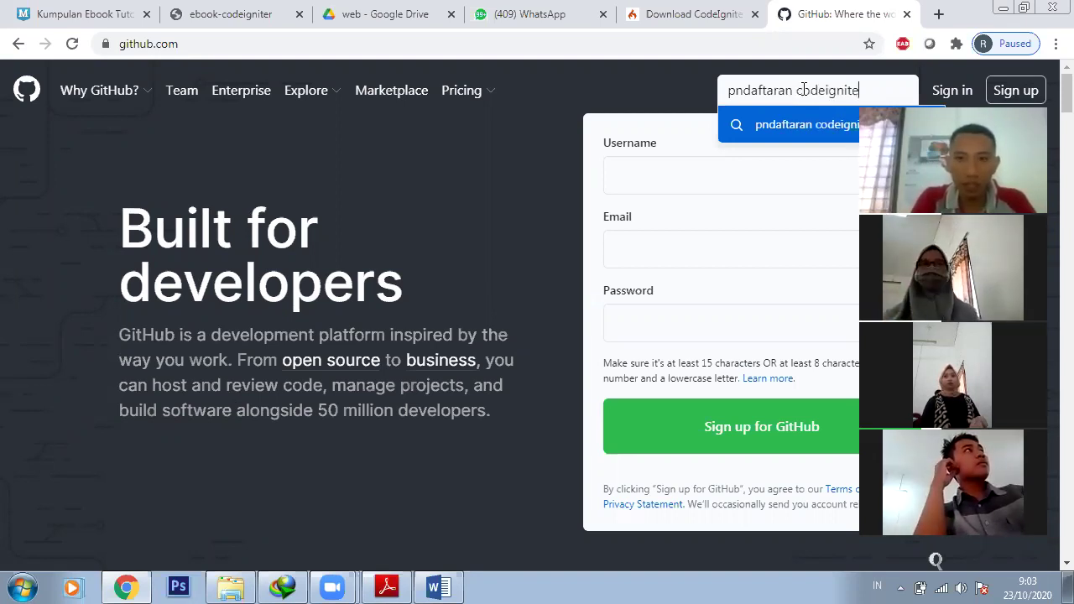
type("r")
key("Return")
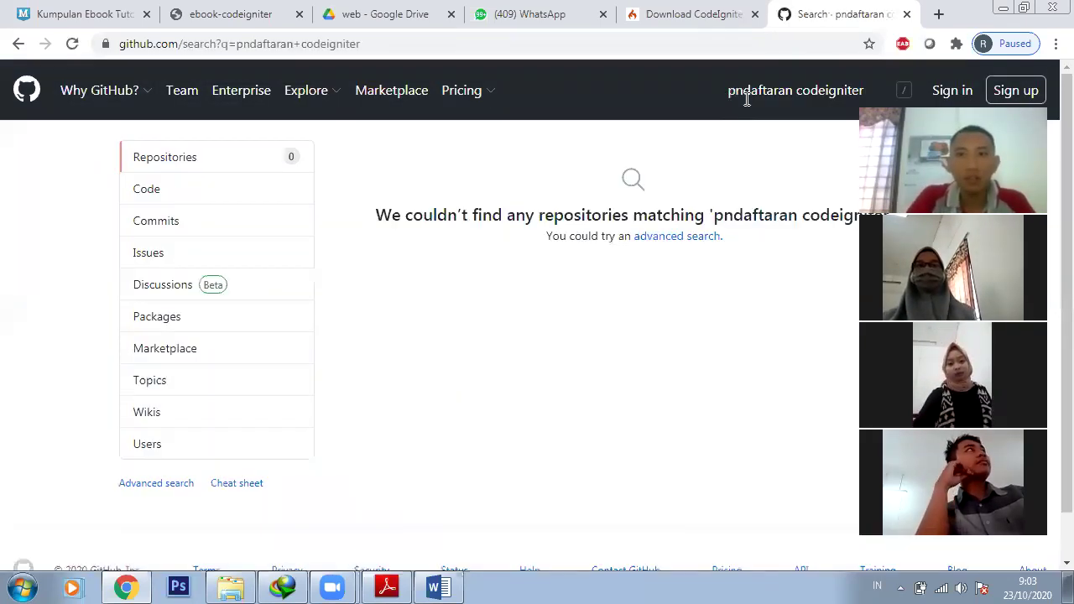
left_click(747, 98)
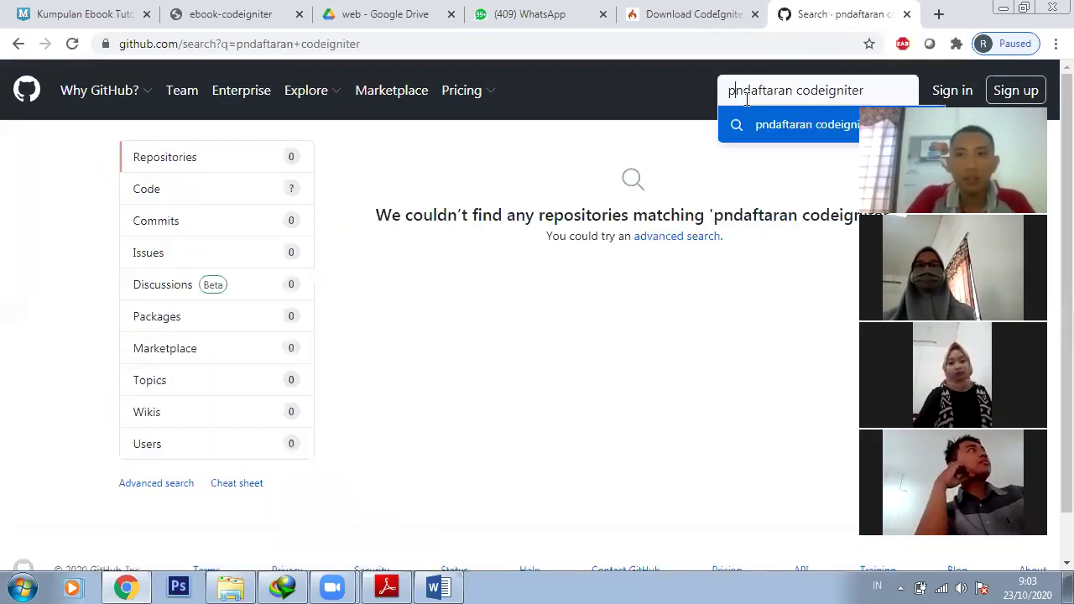
type("e")
key("Return")
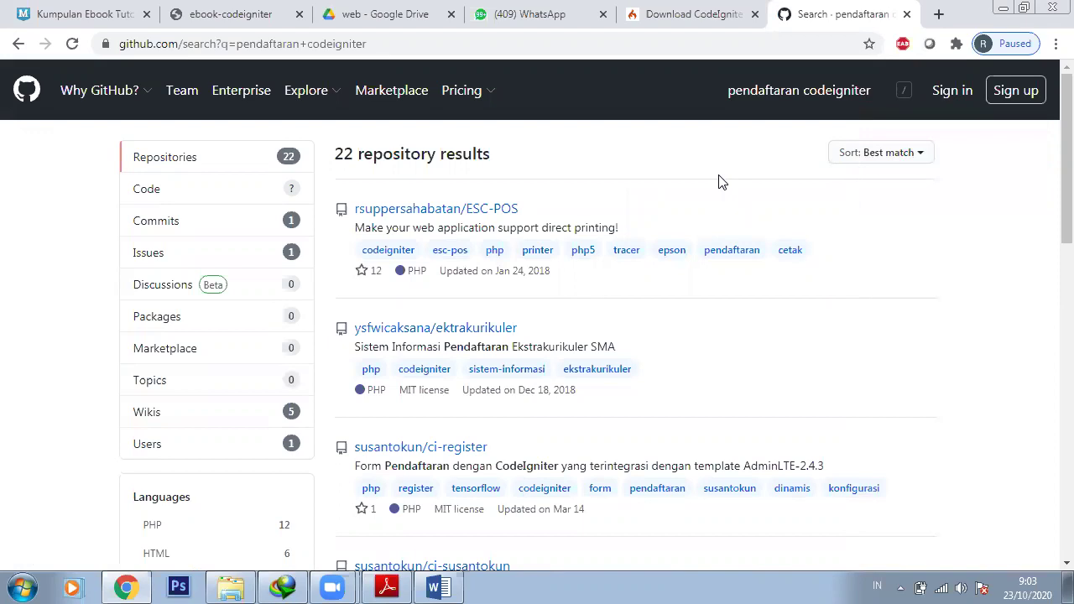
right_click(427, 219)
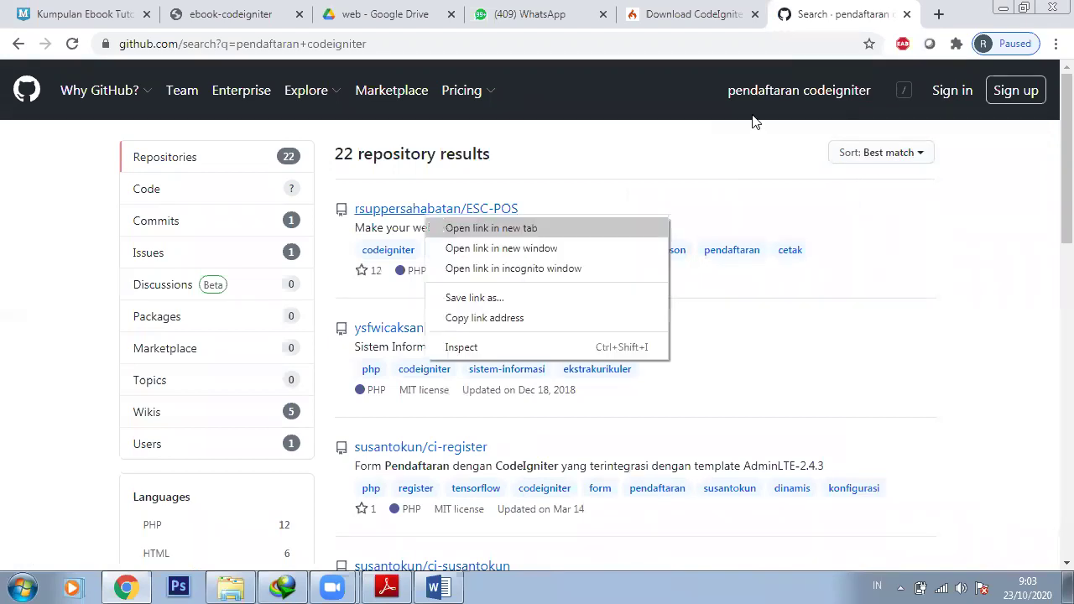
key("Return")
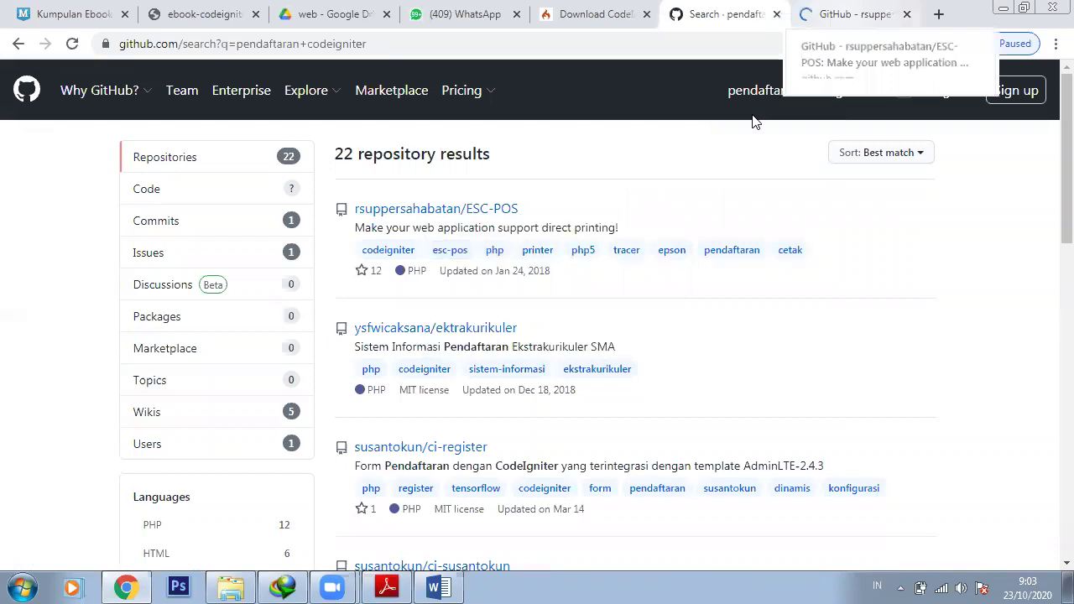
key("ctrl+Tab")
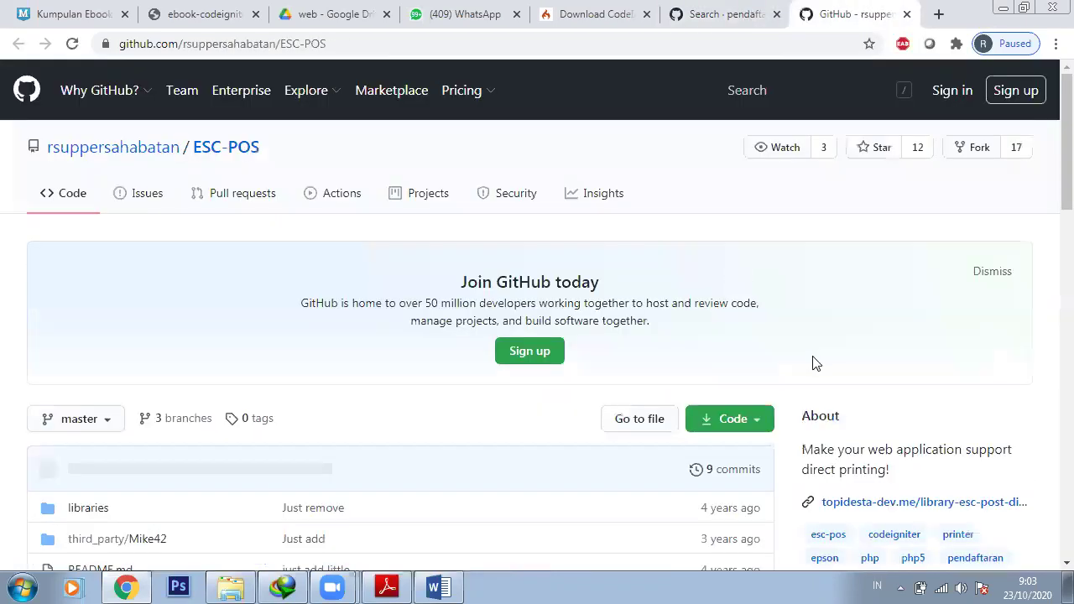
scroll(872, 363, "down", 2)
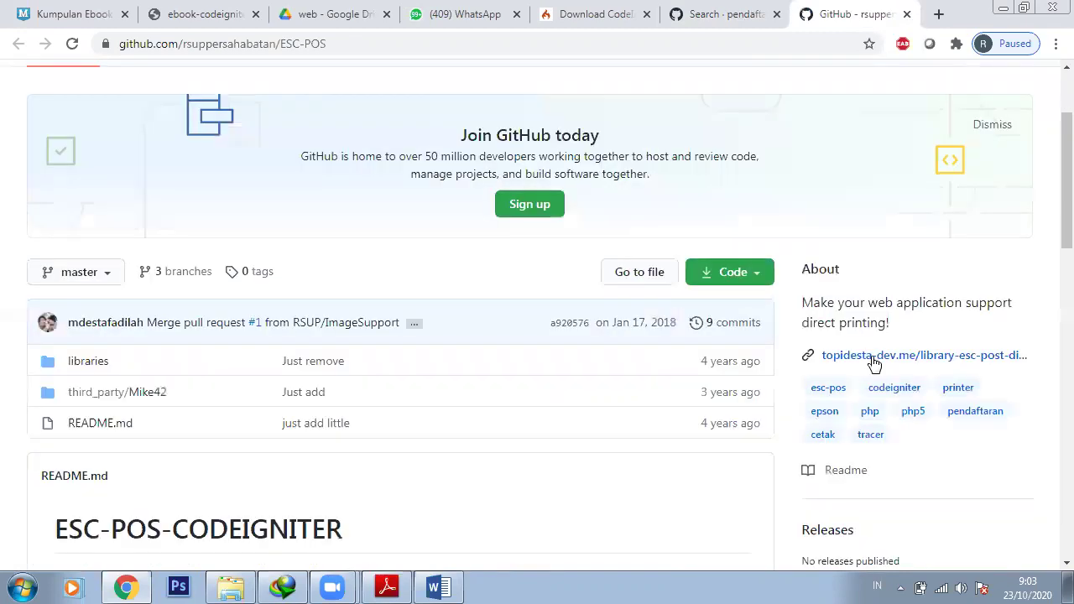
scroll(827, 374, "down", 3)
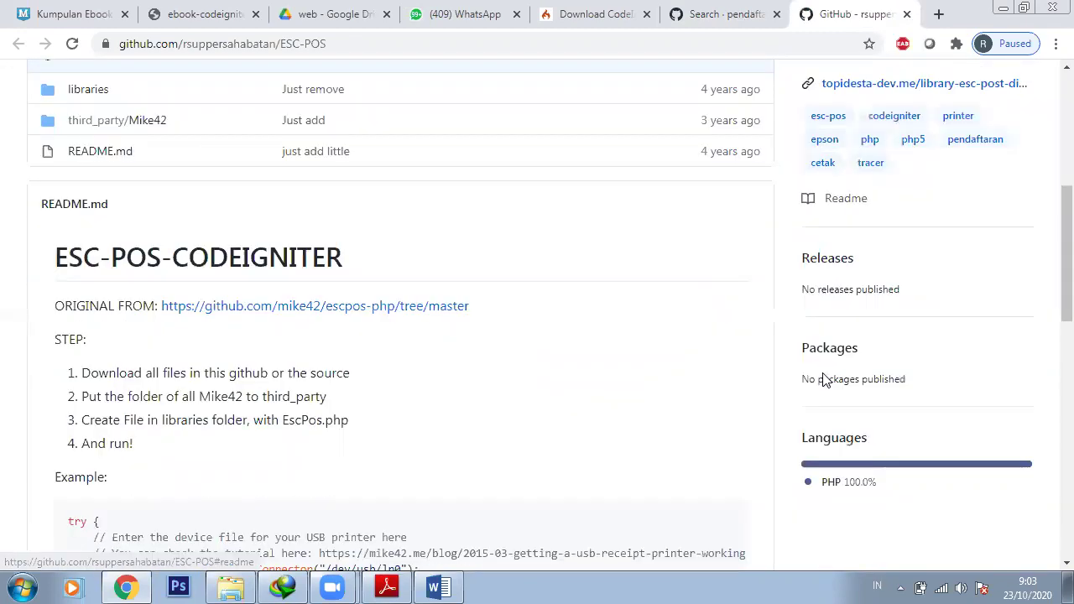
scroll(825, 379, "down", 2)
scroll(822, 381, "down", 4)
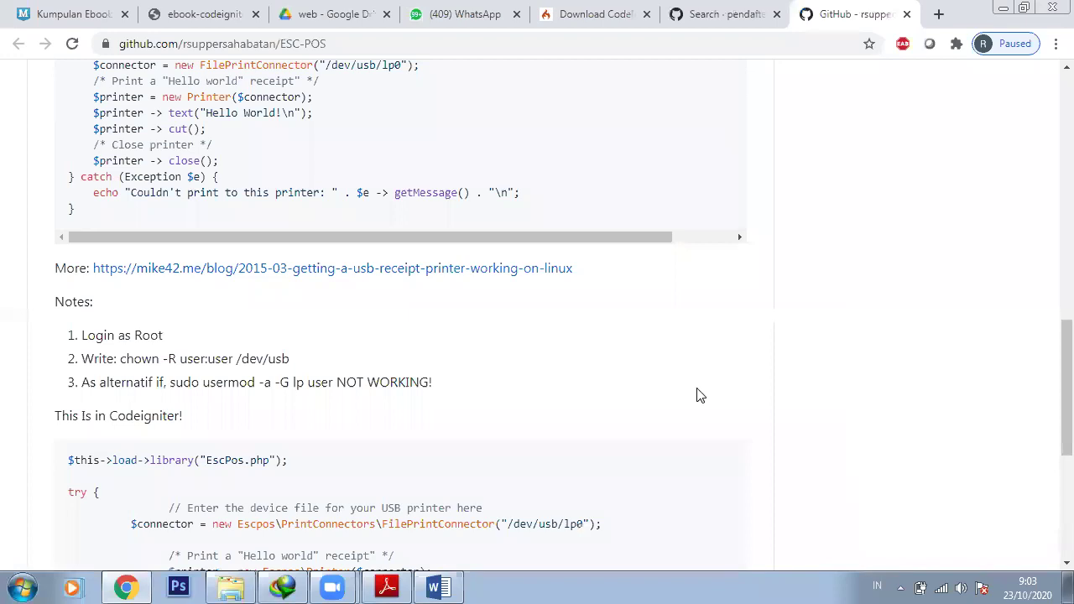
scroll(697, 395, "up", 9)
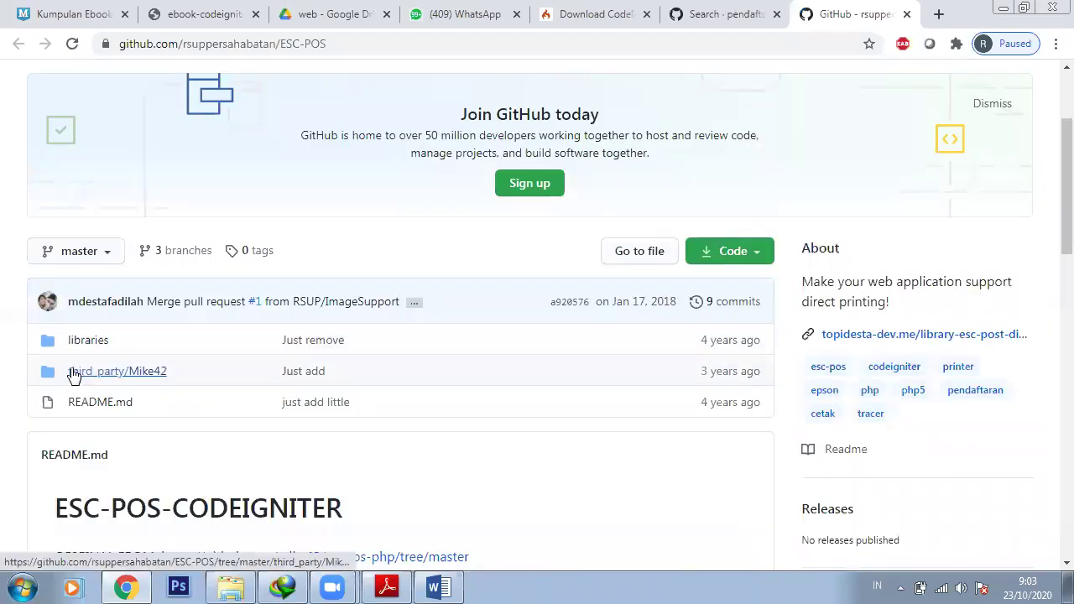
left_click(74, 375)
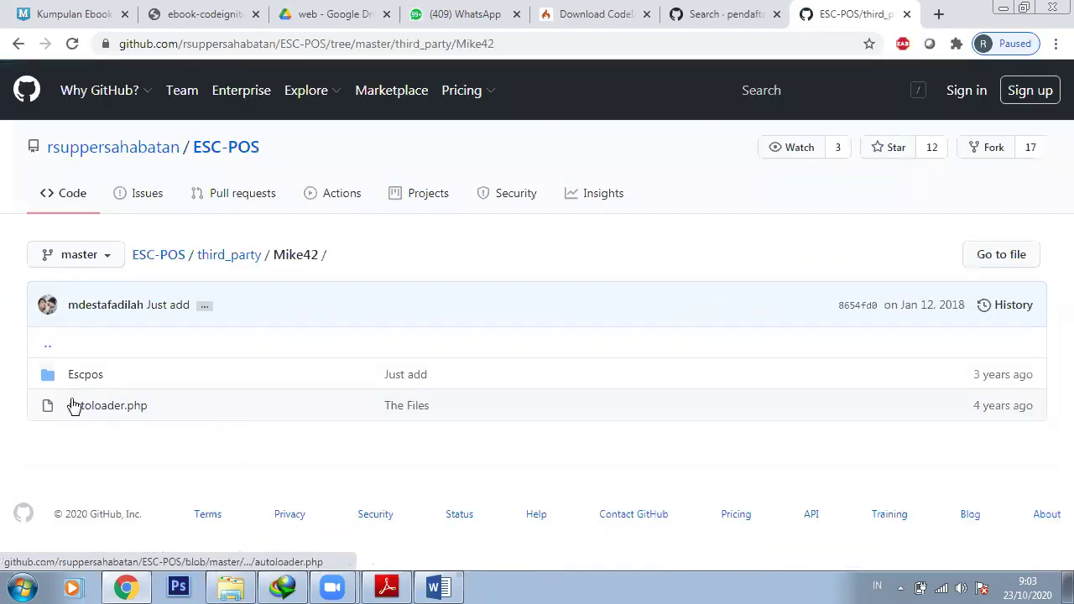
left_click(79, 379)
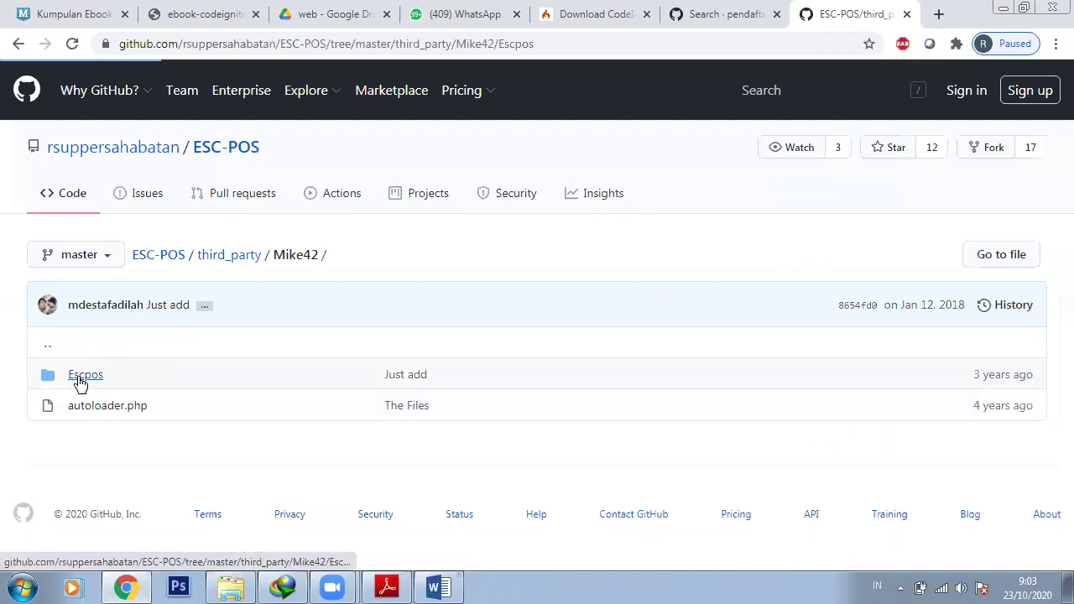
scroll(377, 408, "down", 2)
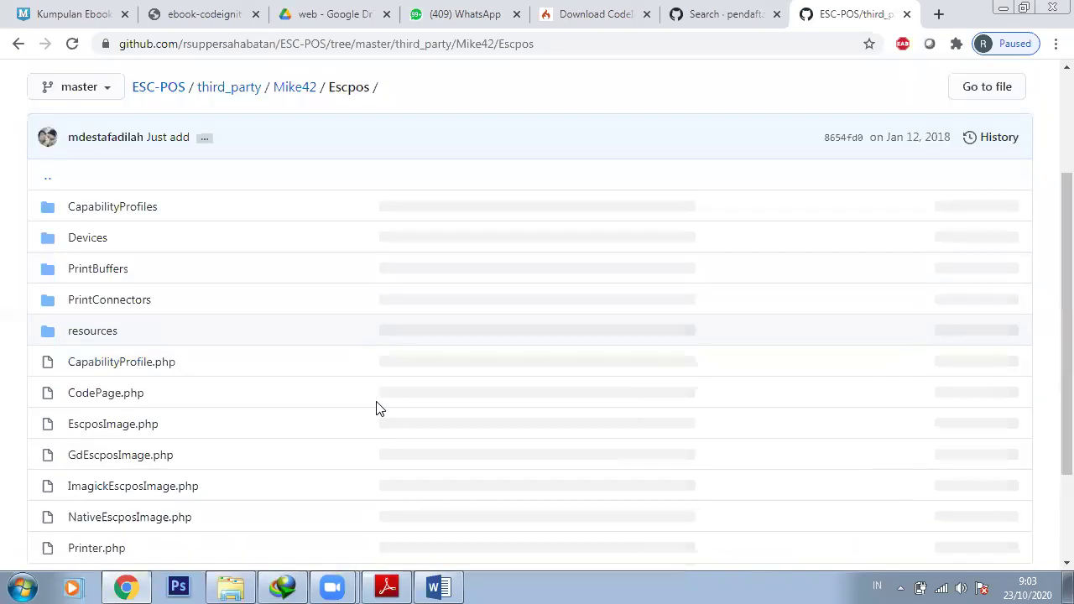
scroll(377, 409, "down", 2)
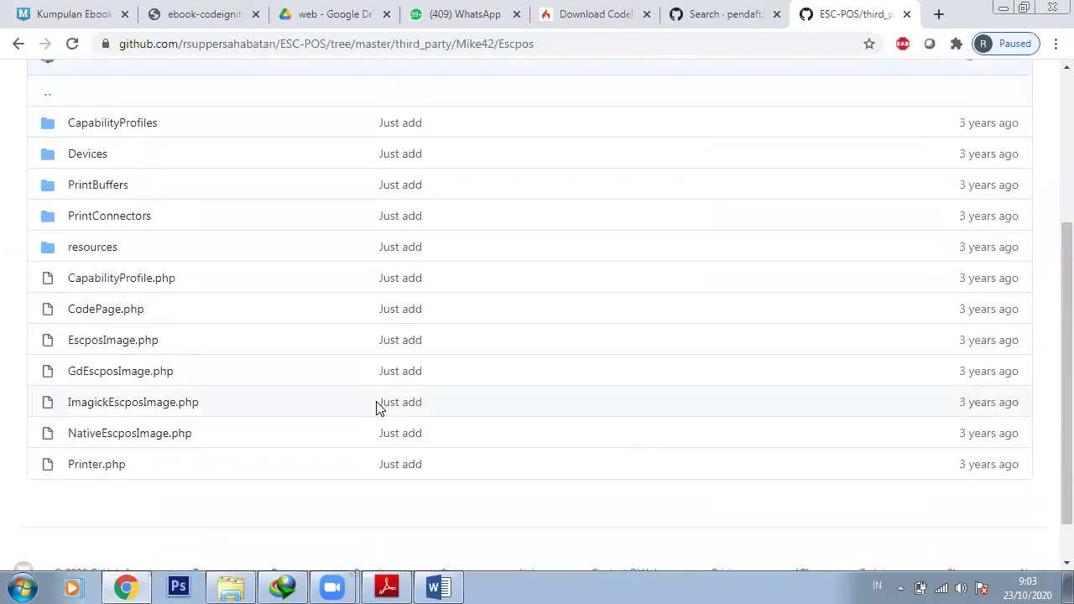
scroll(377, 408, "up", 3)
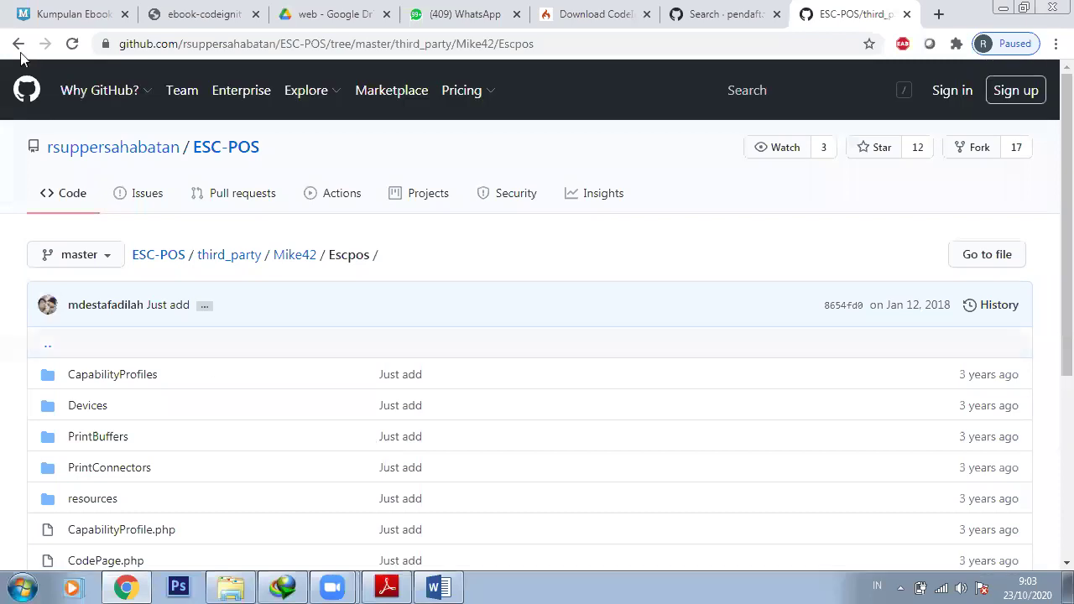
left_click(18, 45)
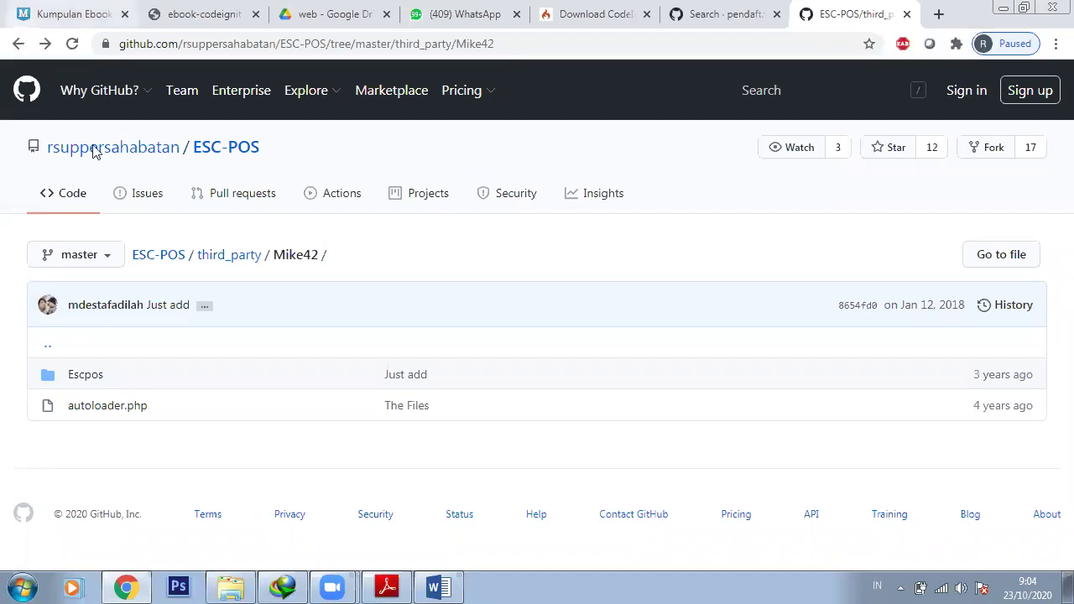
key("alt+Left")
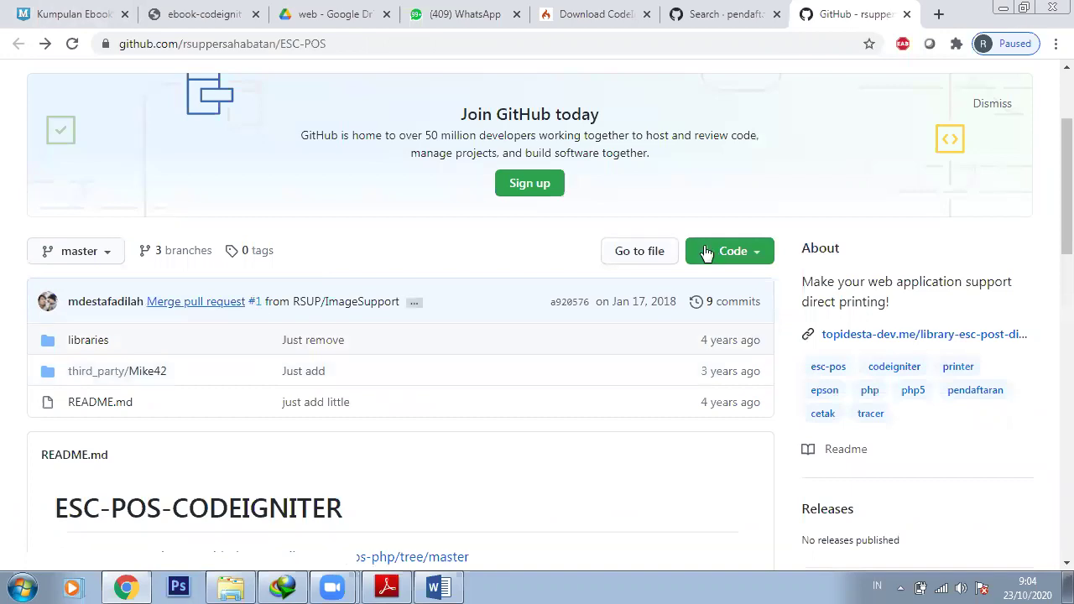
left_click(756, 254)
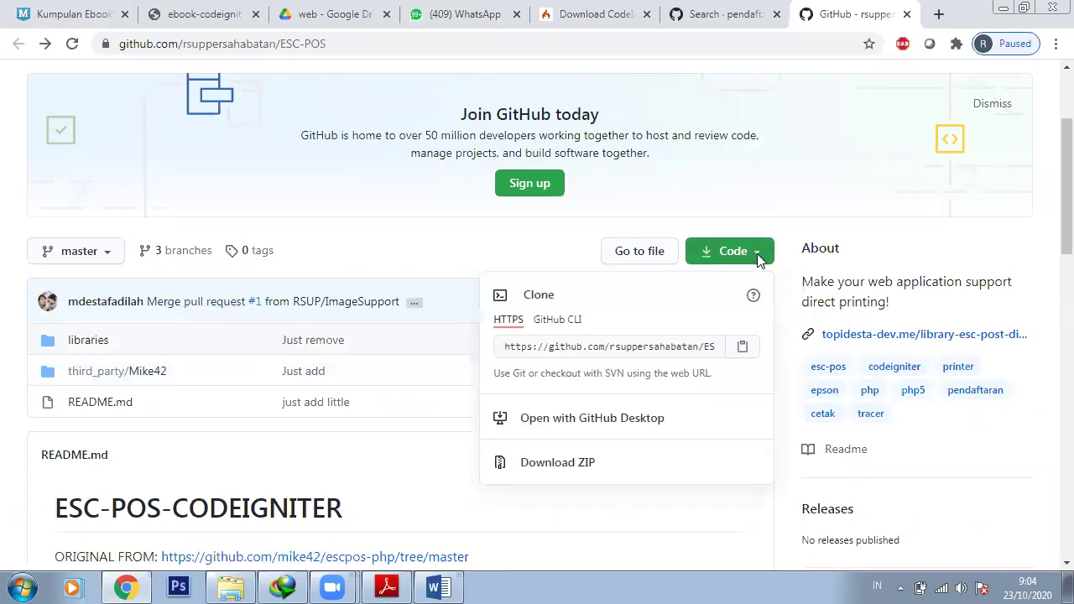
left_click(88, 352)
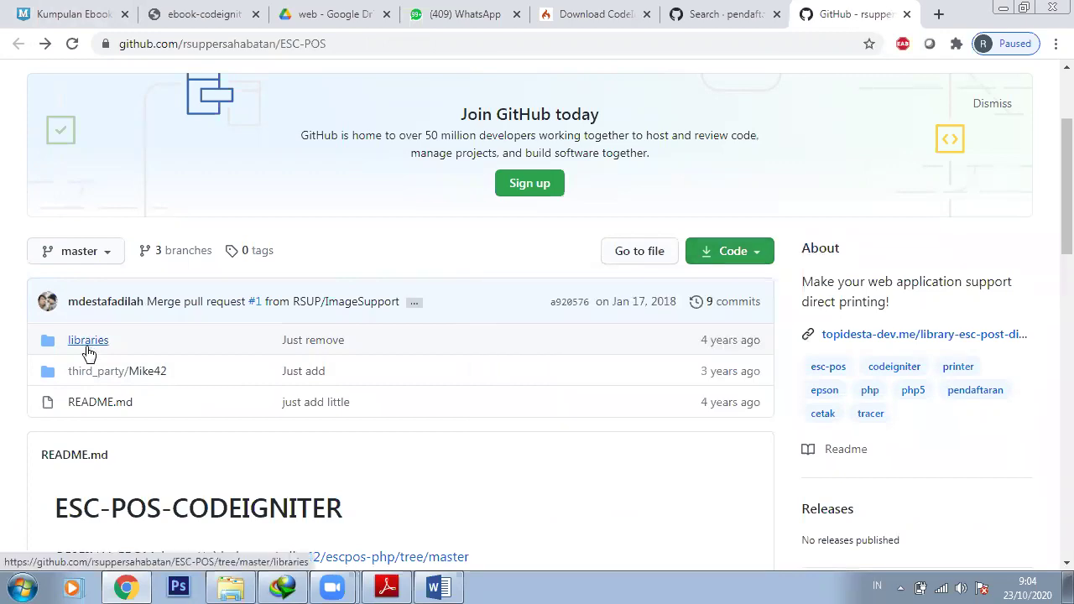
left_click(88, 352)
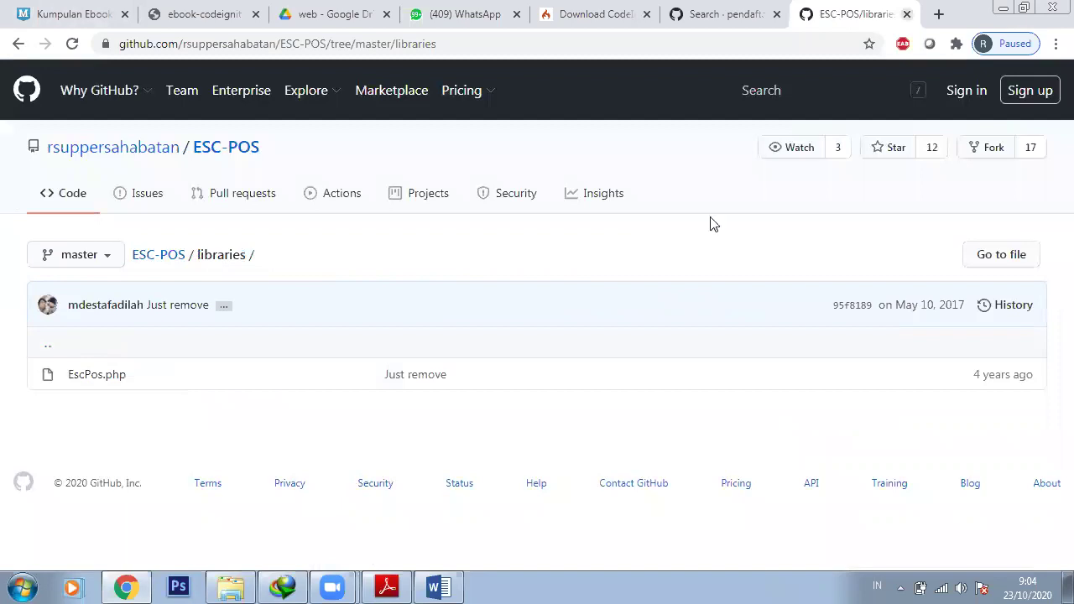
key("ctrl+w")
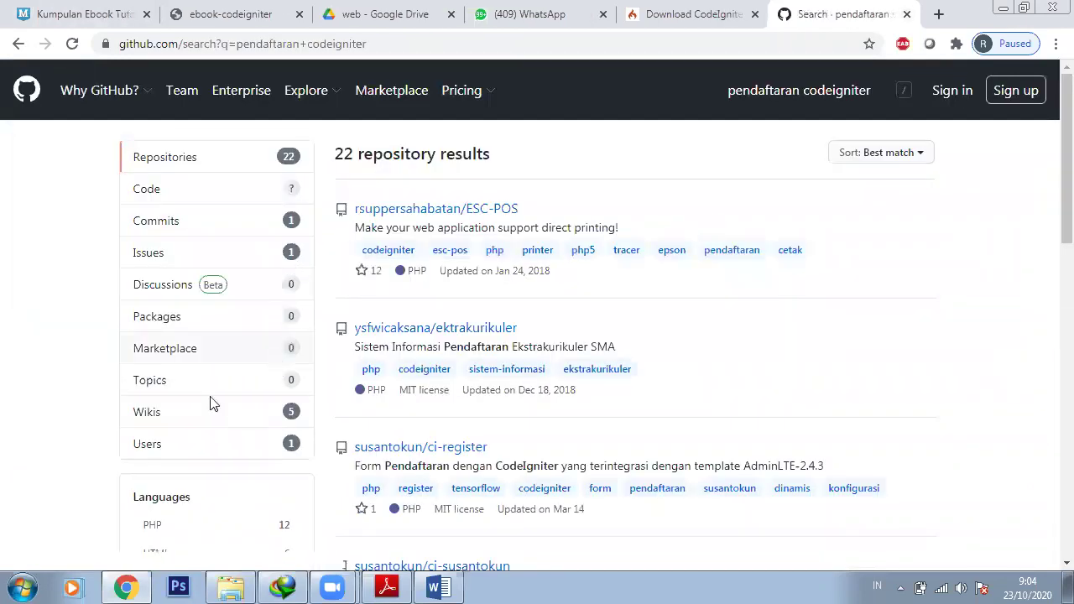
Filter results to HTML and open the context menu on dwiprihta/WEB-Pendaftaran-Seminar-CI
scroll(208, 400, "down", 2)
left_click(207, 395)
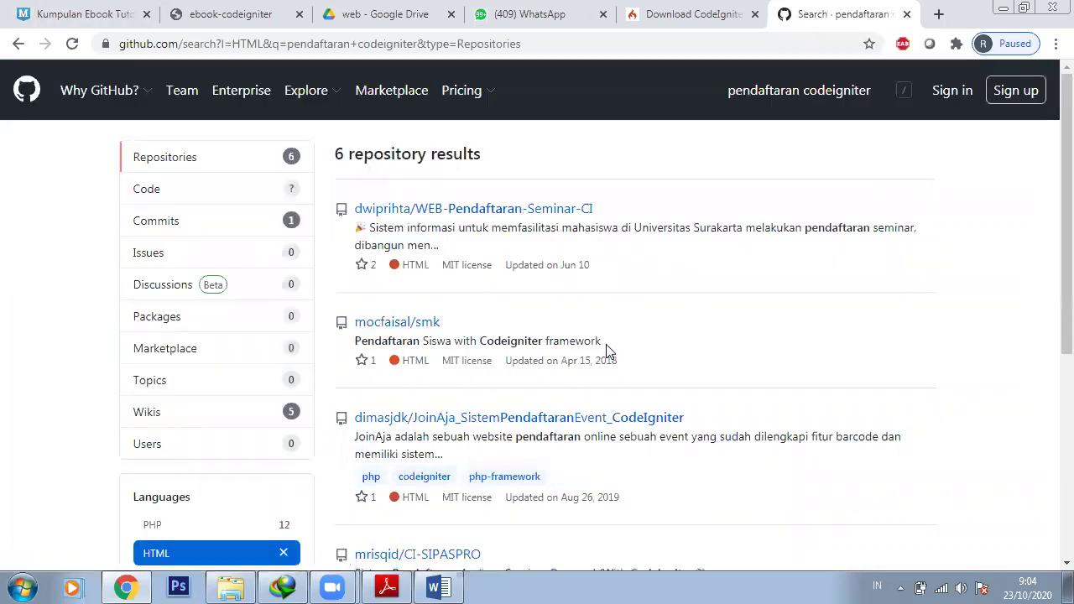
right_click(436, 216)
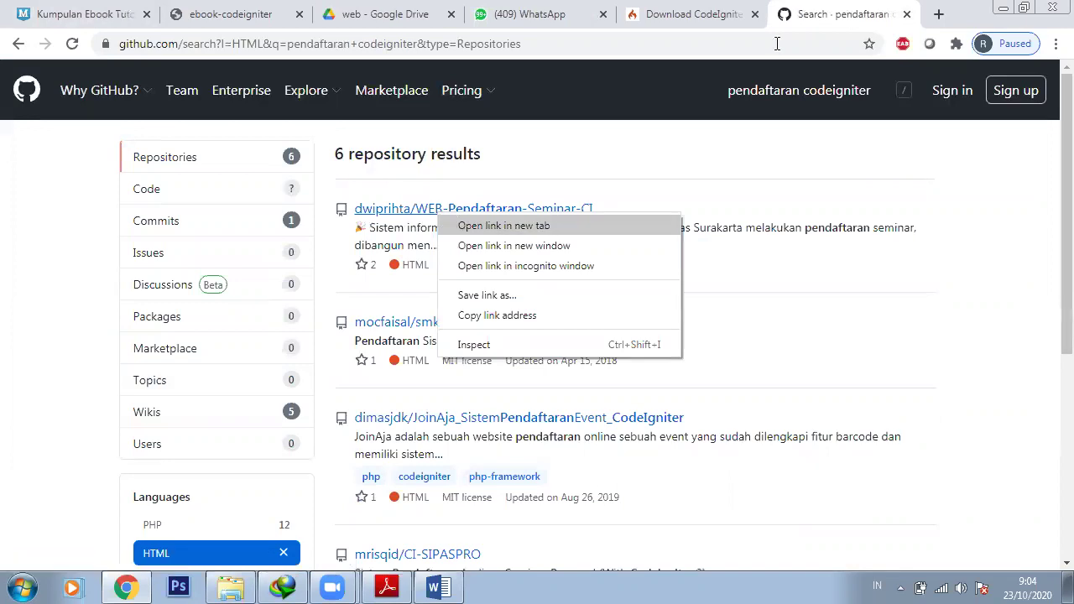
Open WEB-Pendaftaran-Seminar-CI in a new tab and browse its application, assets and system folders
left_click(625, 227)
key("ctrl+Tab")
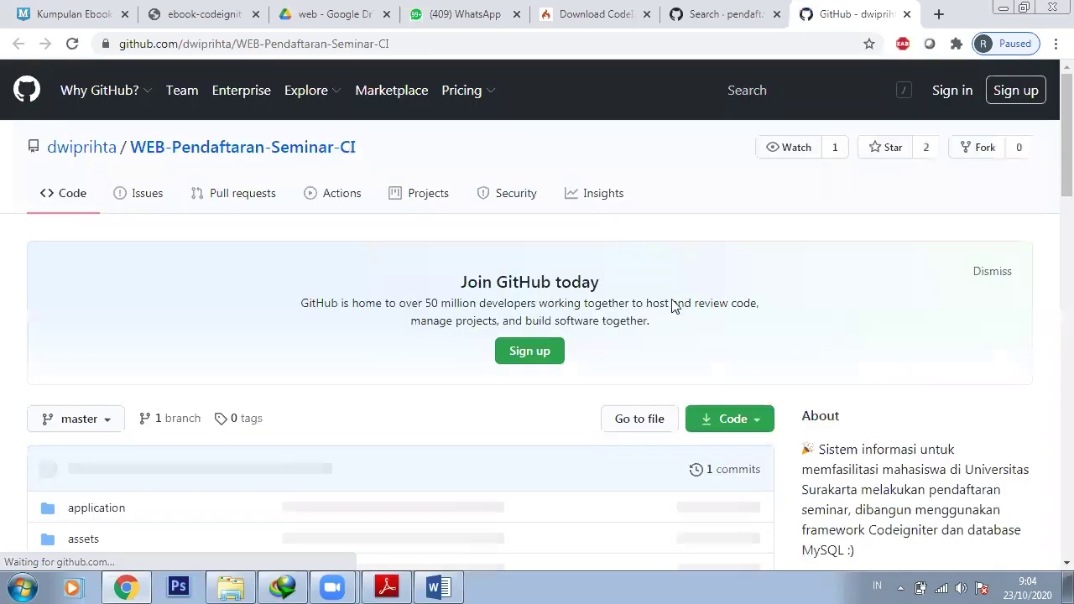
scroll(675, 310, "down", 1)
scroll(438, 375, "down", 4)
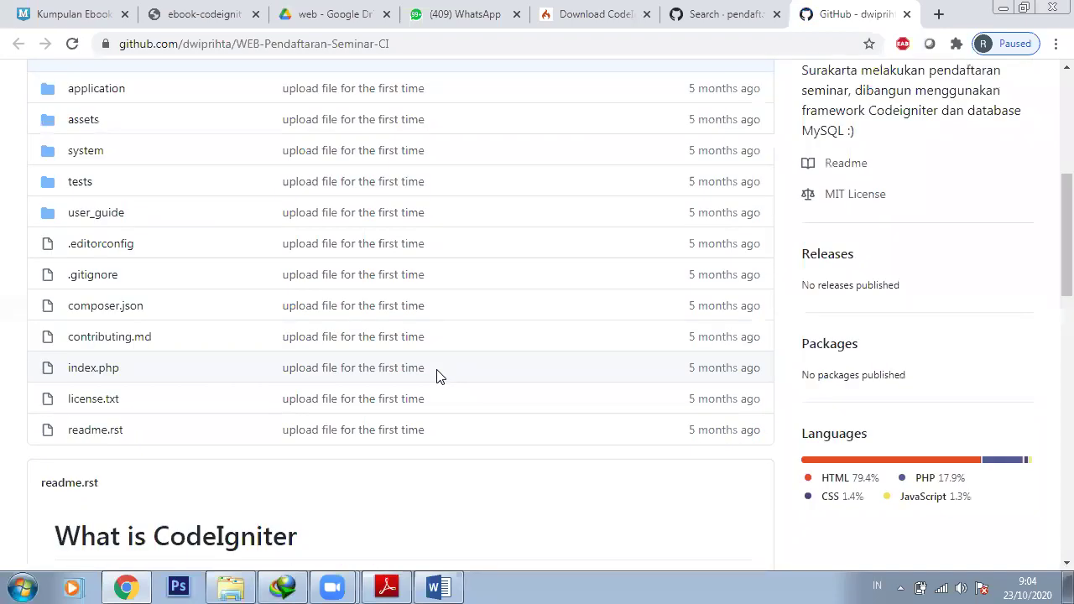
scroll(436, 376, "down", 1)
scroll(437, 376, "up", 1)
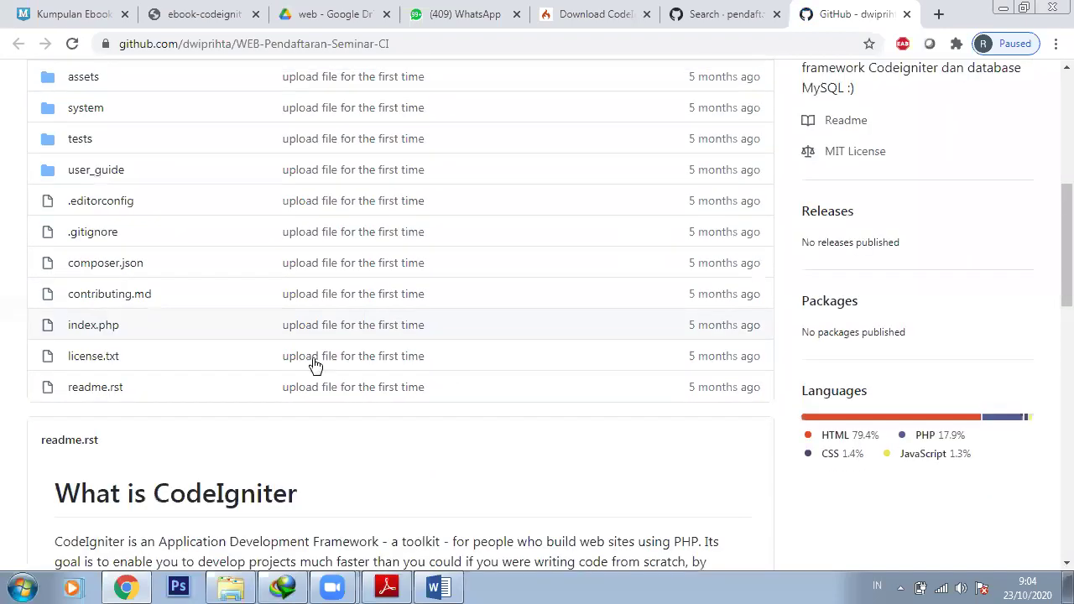
scroll(277, 352, "up", 2)
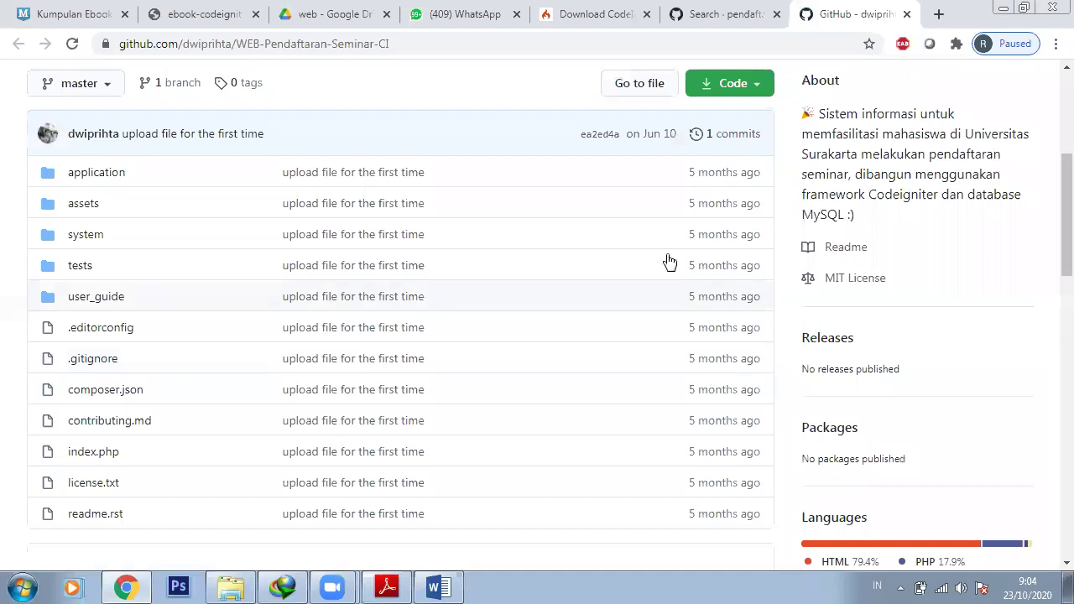
scroll(668, 261, "up", 2)
Filter the repository's file finder by 'sql' to reveal assets/upload/pmb_sql_(1).zip
left_click(631, 256)
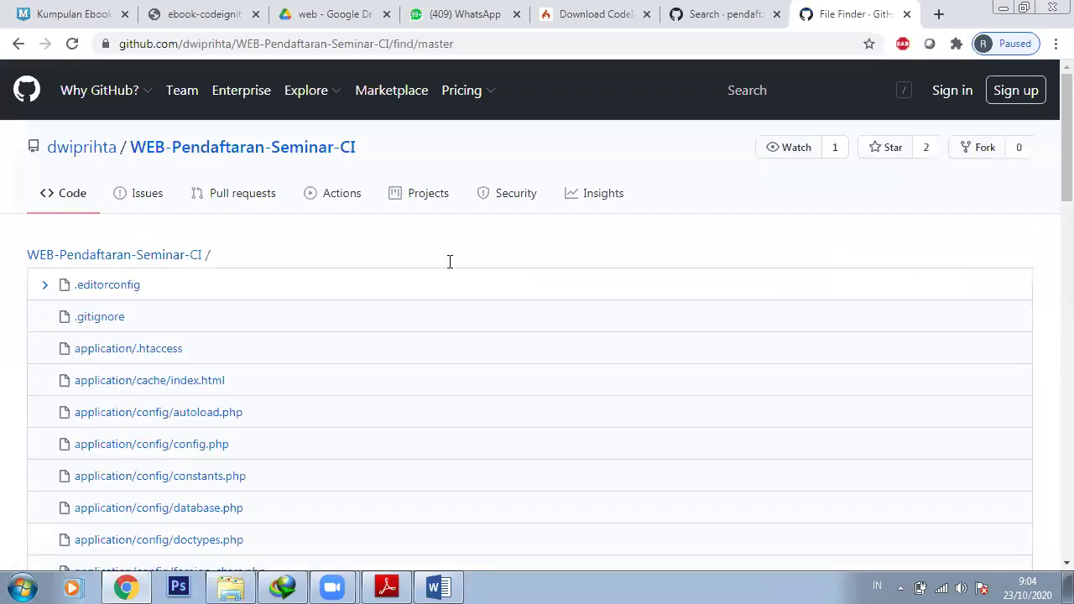
type(".s")
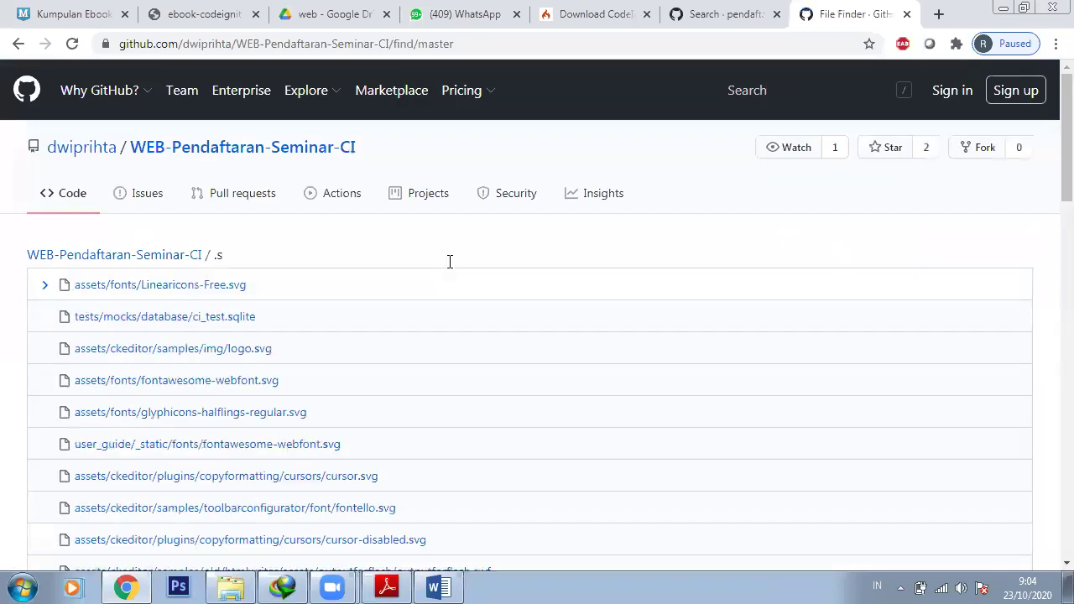
type("q;")
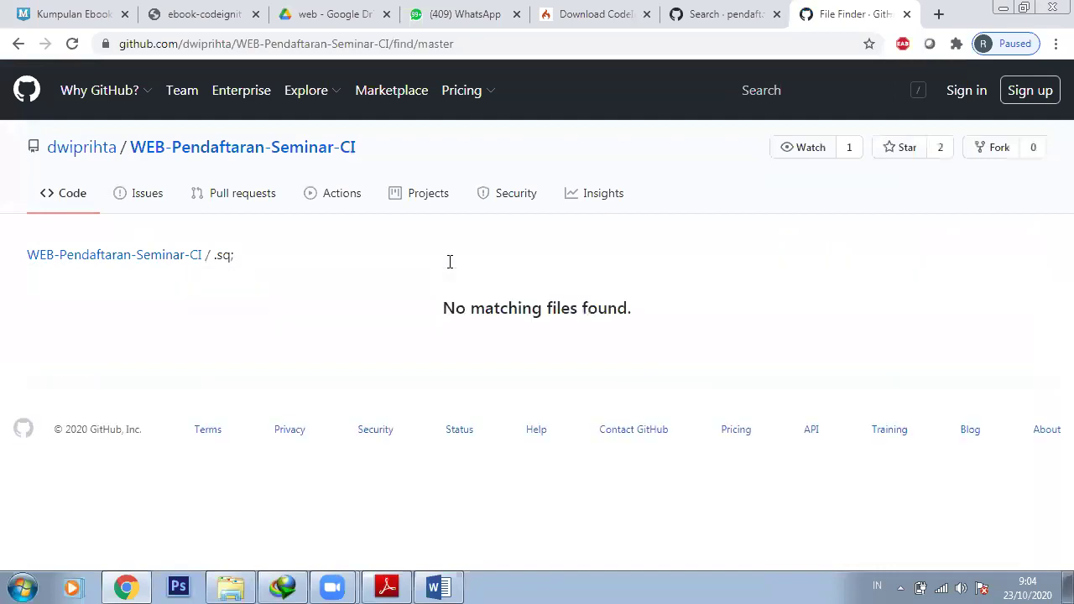
key("BackSpace")
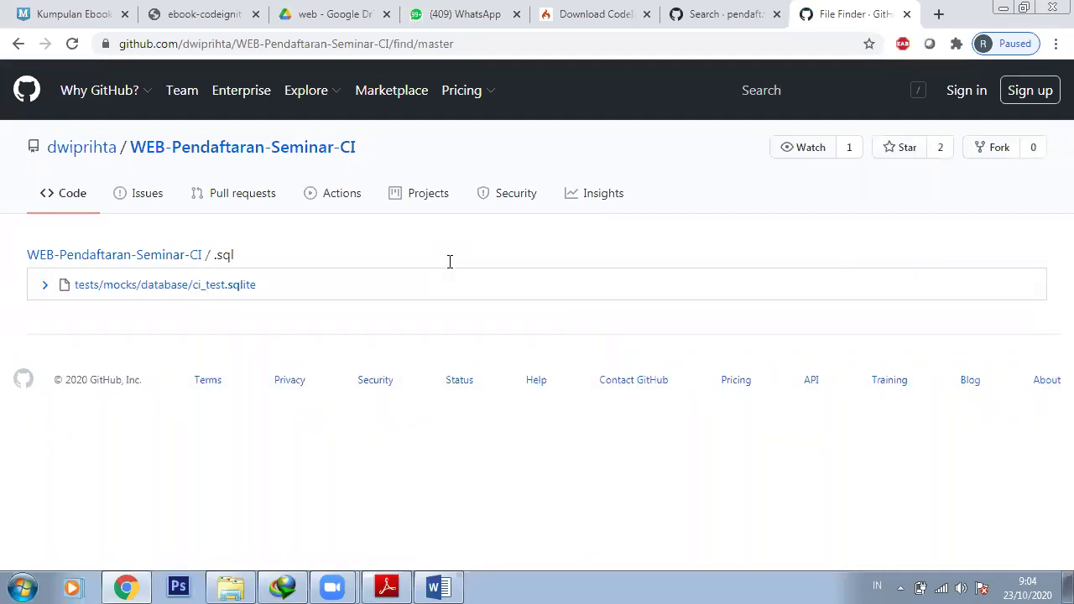
key("BackSpace")
key("BackSpace")
key("BackSpace")
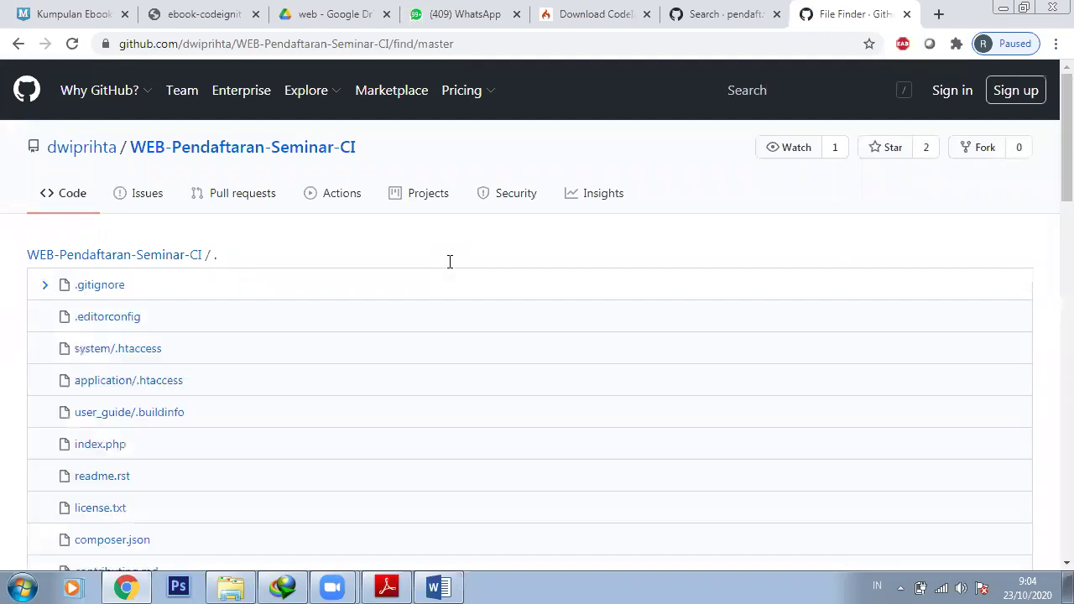
key("BackSpace")
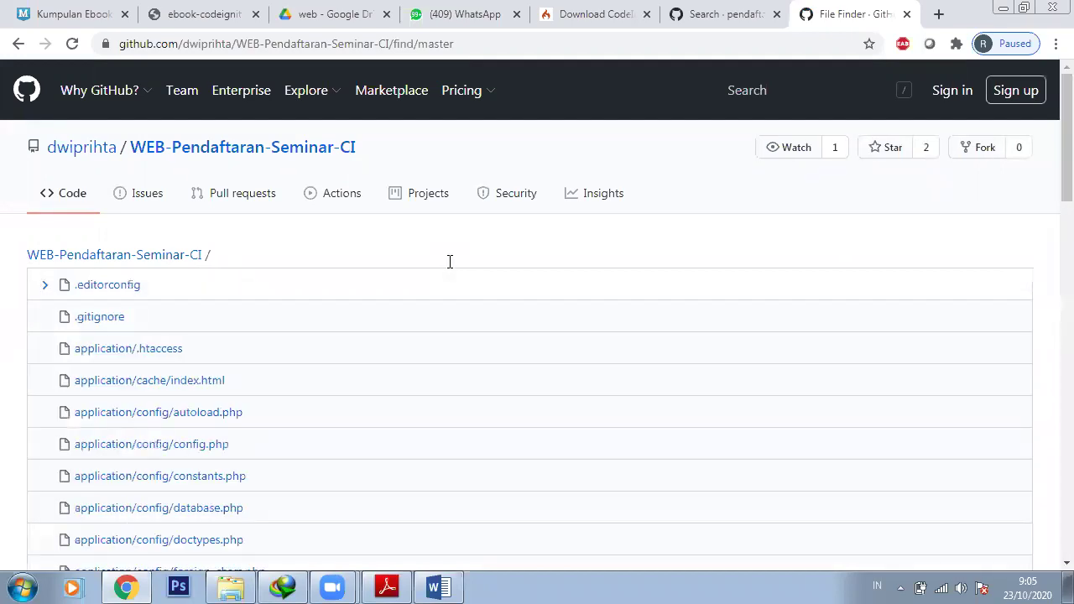
type("sql")
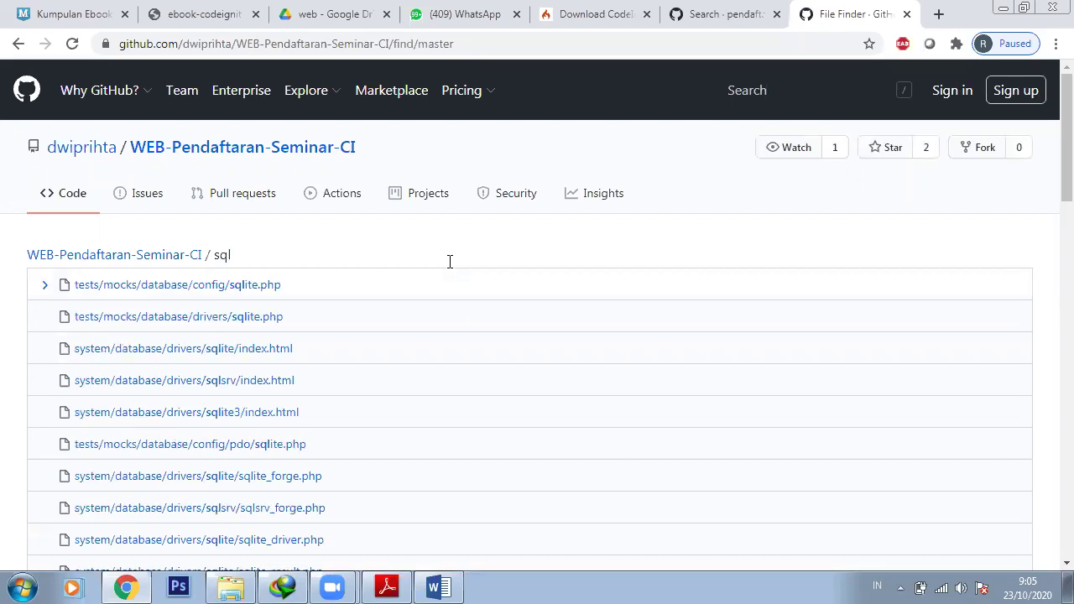
scroll(658, 387, "down", 2)
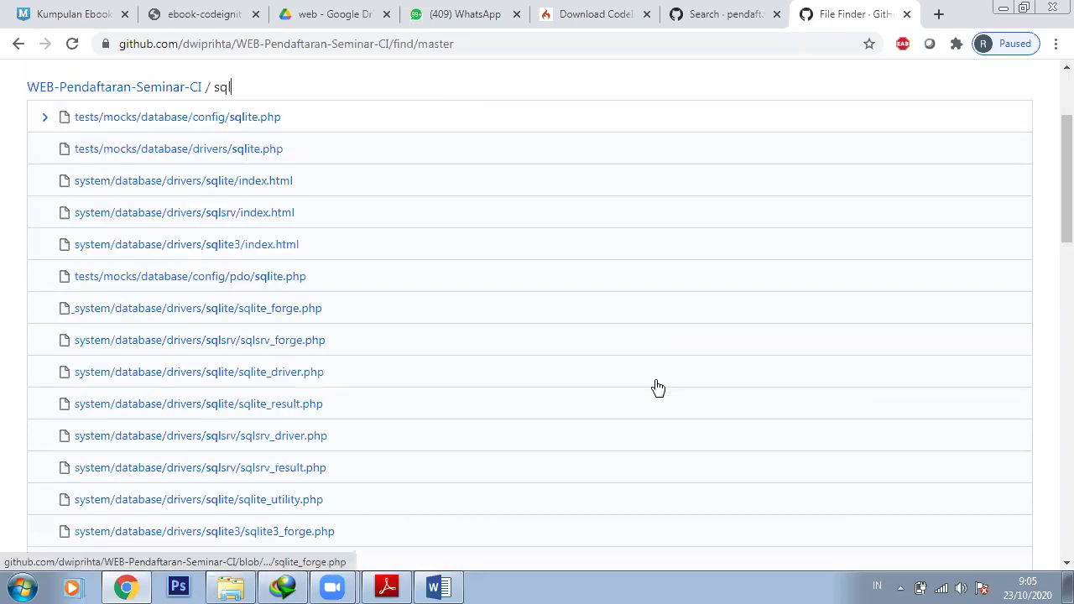
scroll(657, 388, "down", 4)
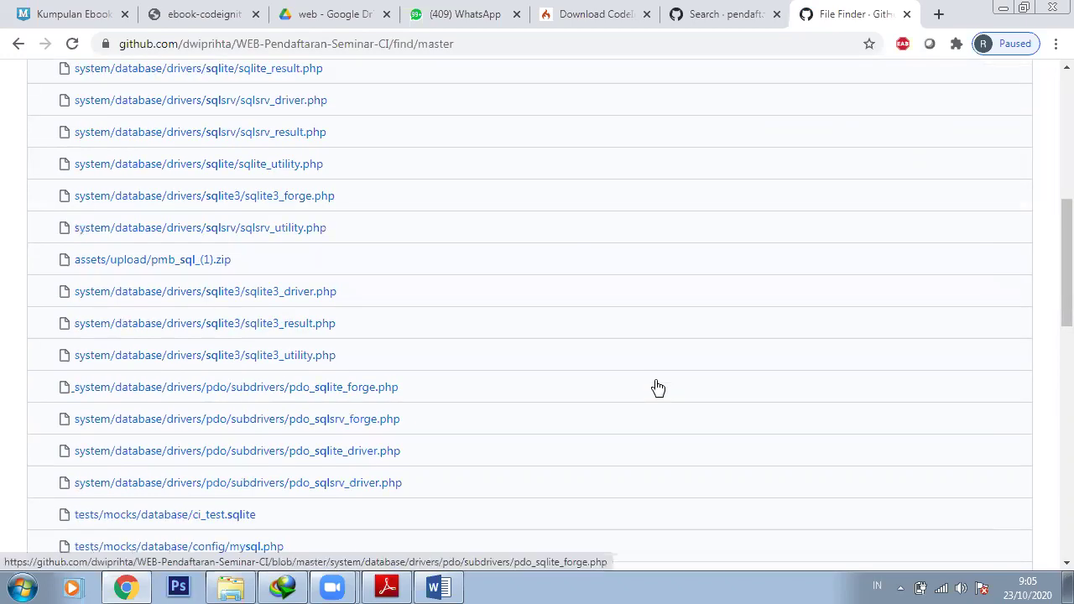
Download the raw 1.83 KB pmb_sql_(1).zip and bring up its download options
left_click(141, 272)
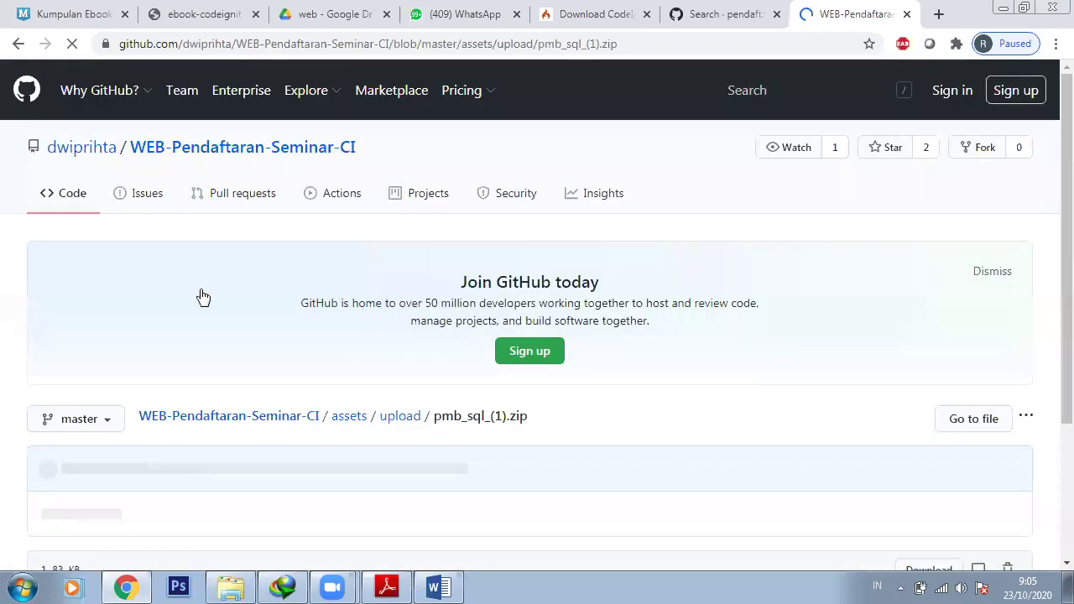
scroll(473, 464, "down", 1)
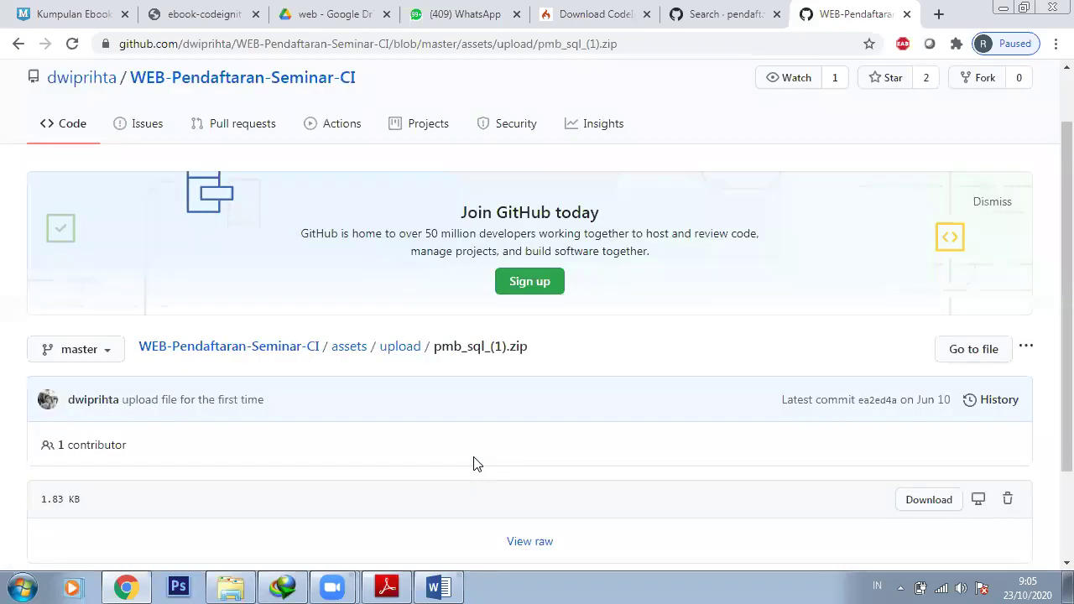
scroll(473, 464, "down", 2)
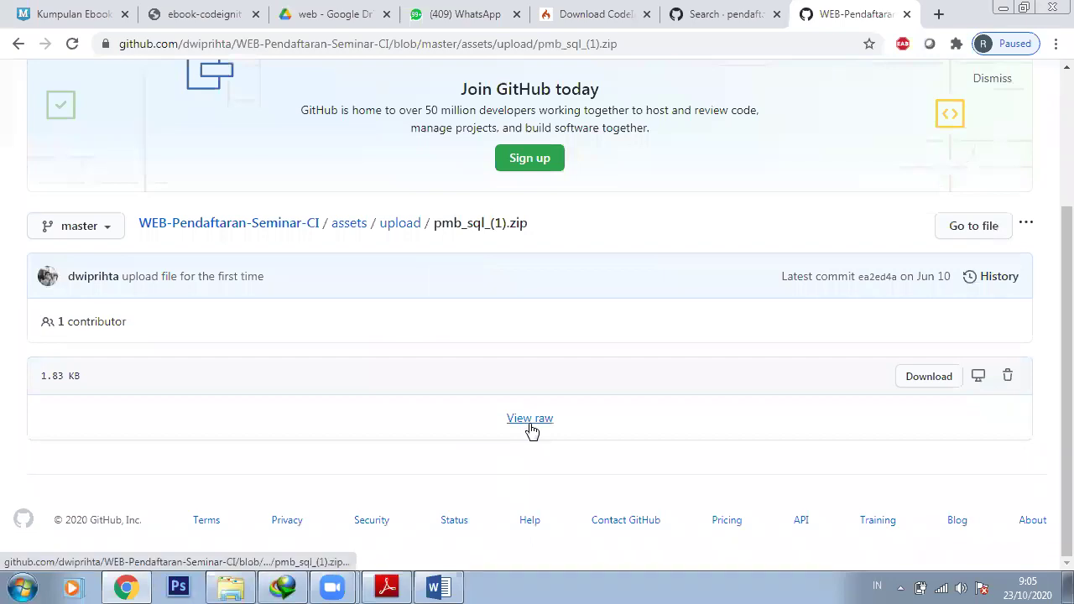
left_click(530, 418)
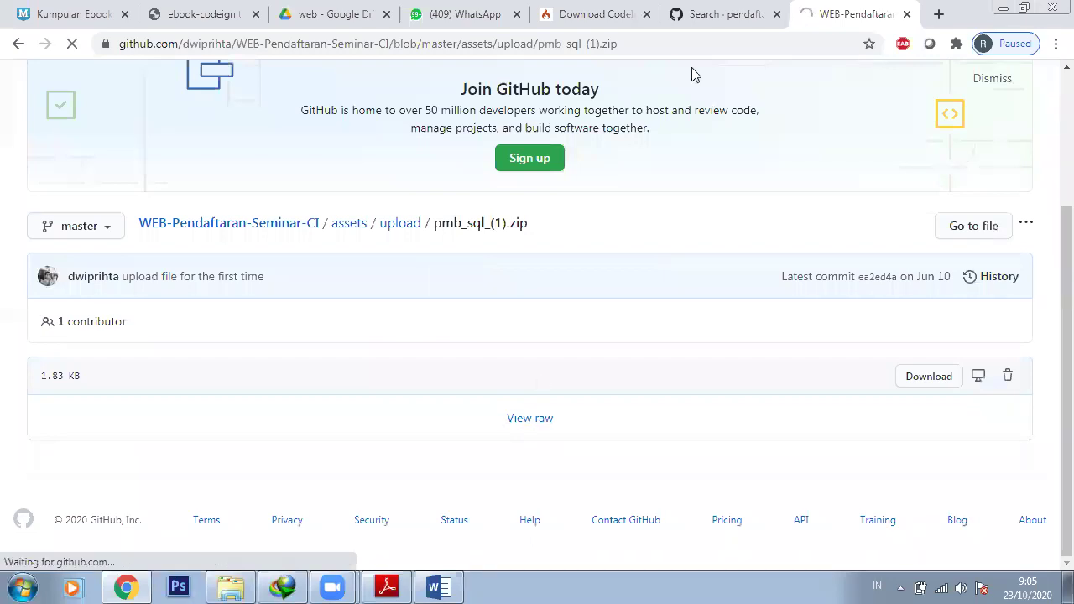
left_click(178, 547)
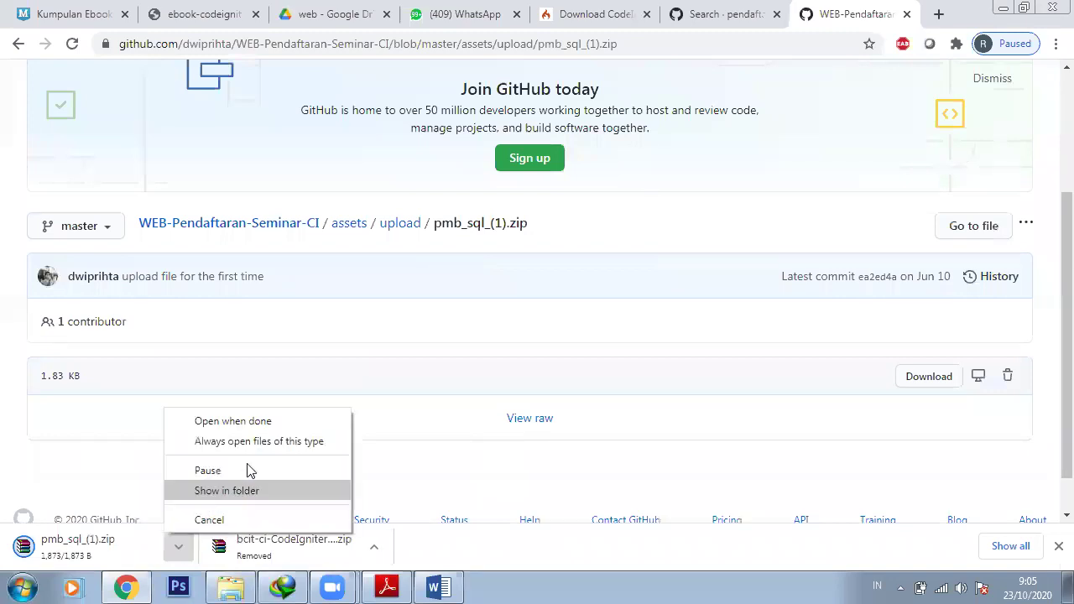
Open pmb_sql_(1).zip from its folder in WinRAR, confirming it holds only pmb.sql
left_click(244, 490)
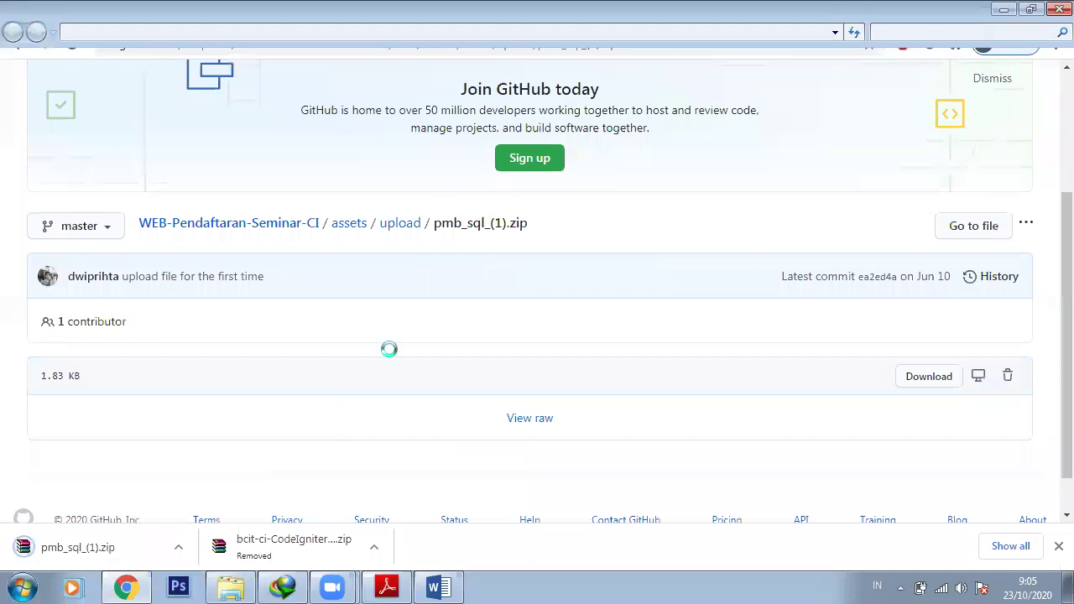
double_click(726, 457)
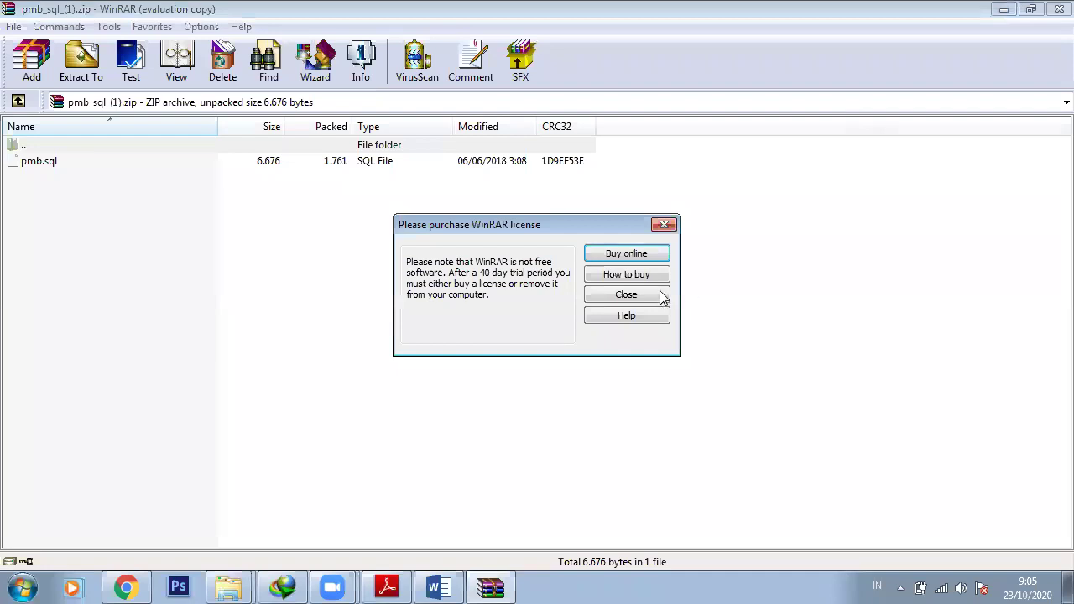
left_click(662, 298)
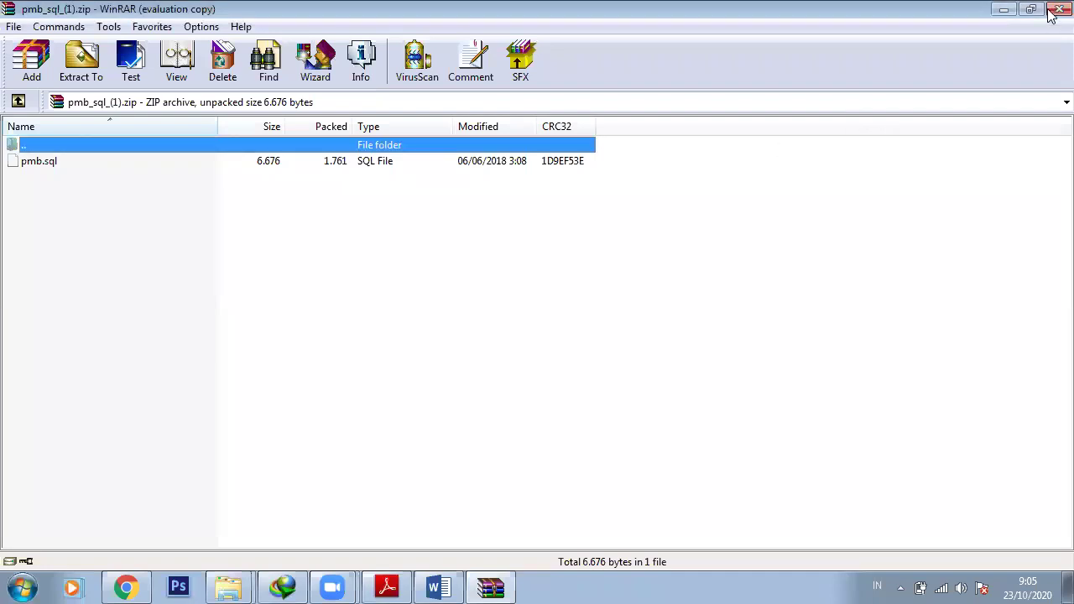
left_click(1057, 9)
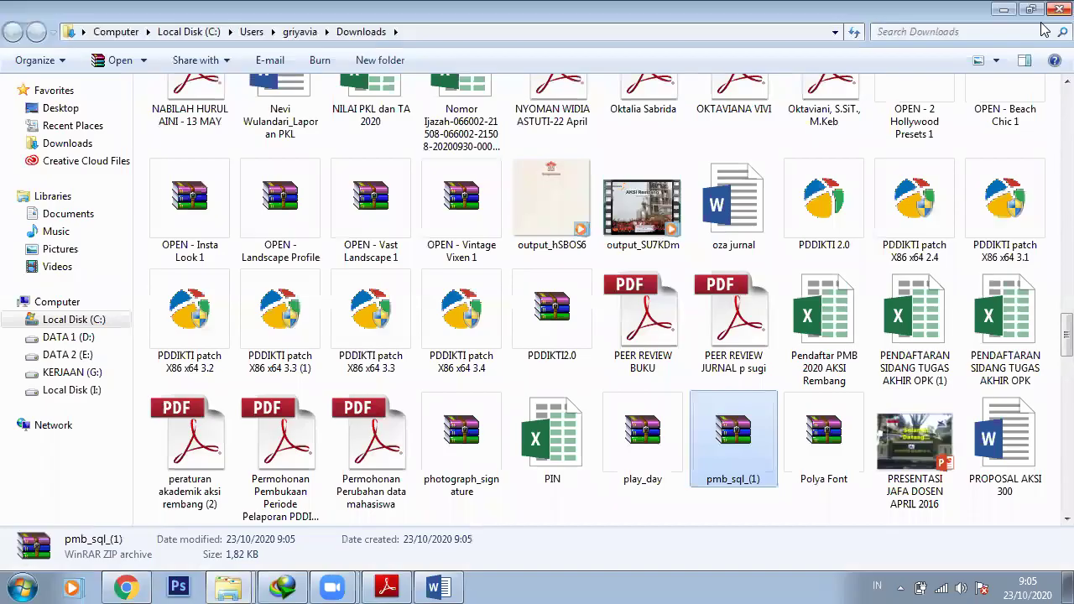
Permanently delete pmb_sql_(1).zip and switch back to Chrome
key("shift+Delete")
key("Return")
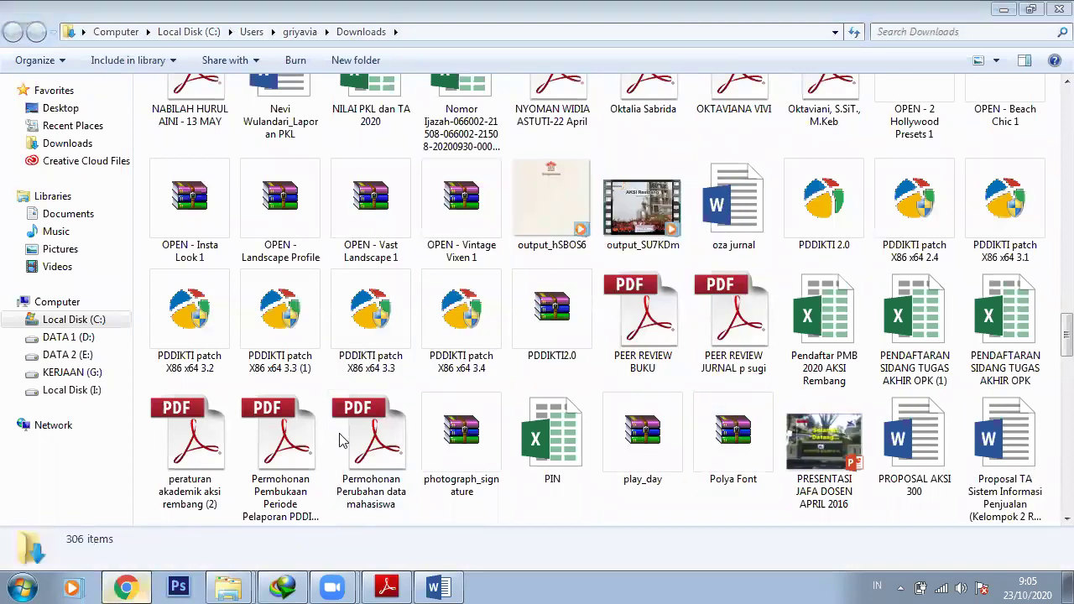
key("alt+Tab")
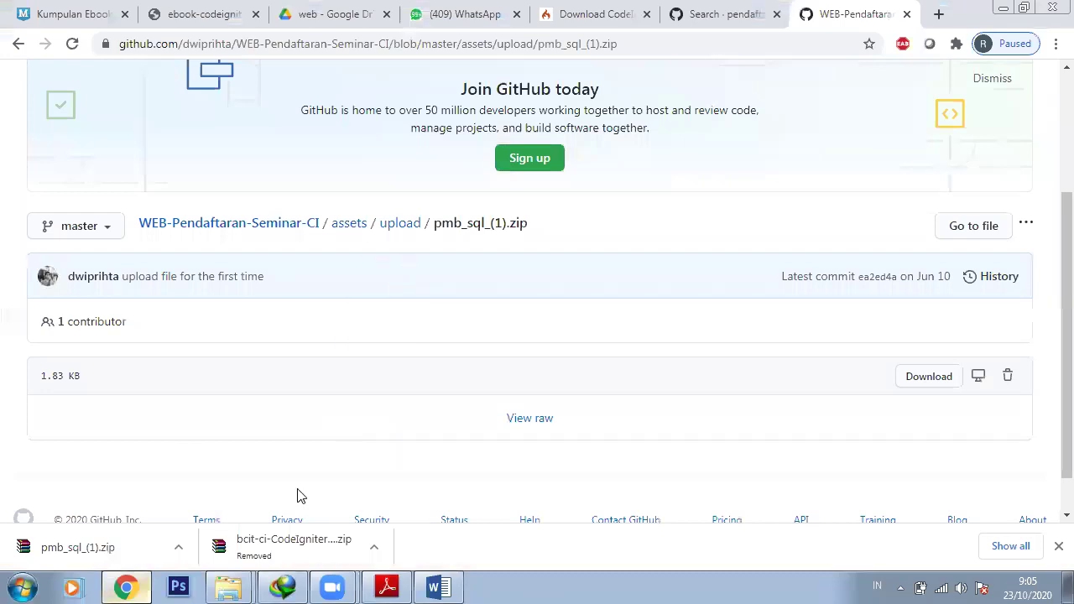
Return to the WEB-Pendaftaran-Seminar-CI main page and scroll through its readme
scroll(256, 343, "up", 1)
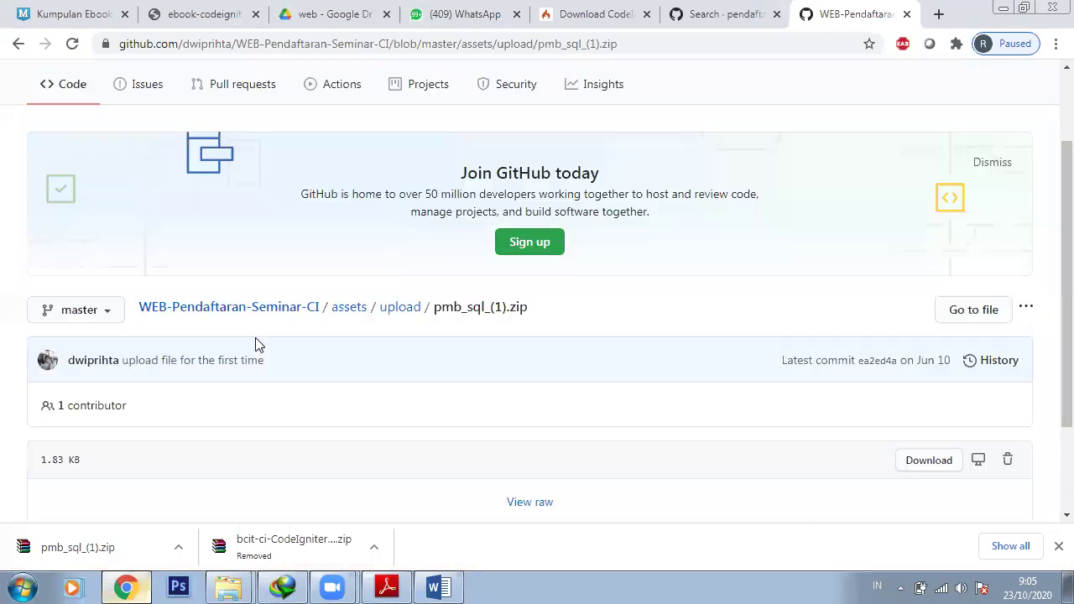
left_click(225, 308)
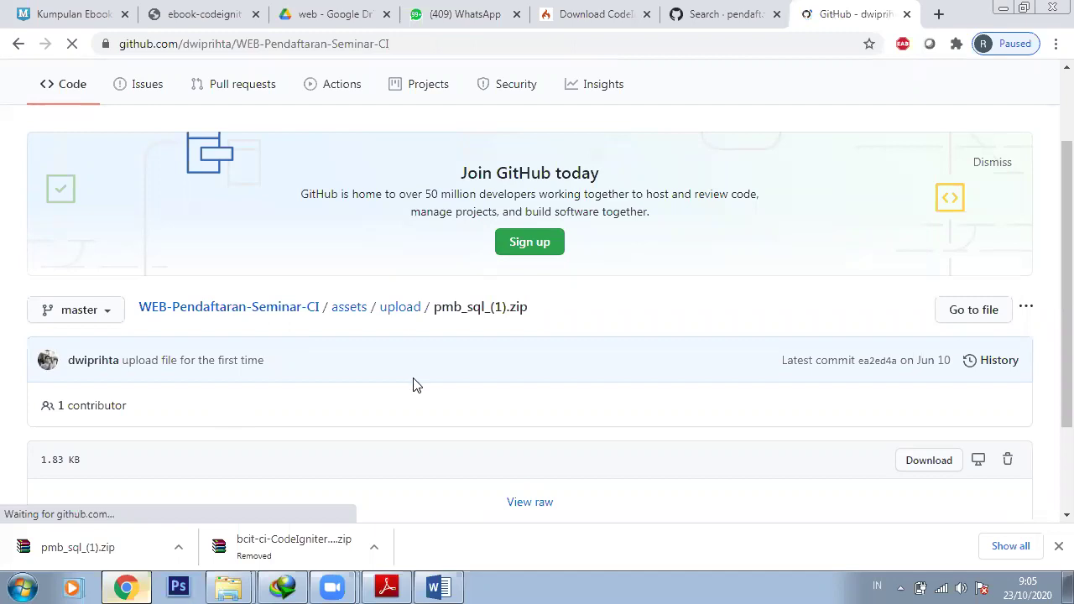
scroll(415, 384, "down", 3)
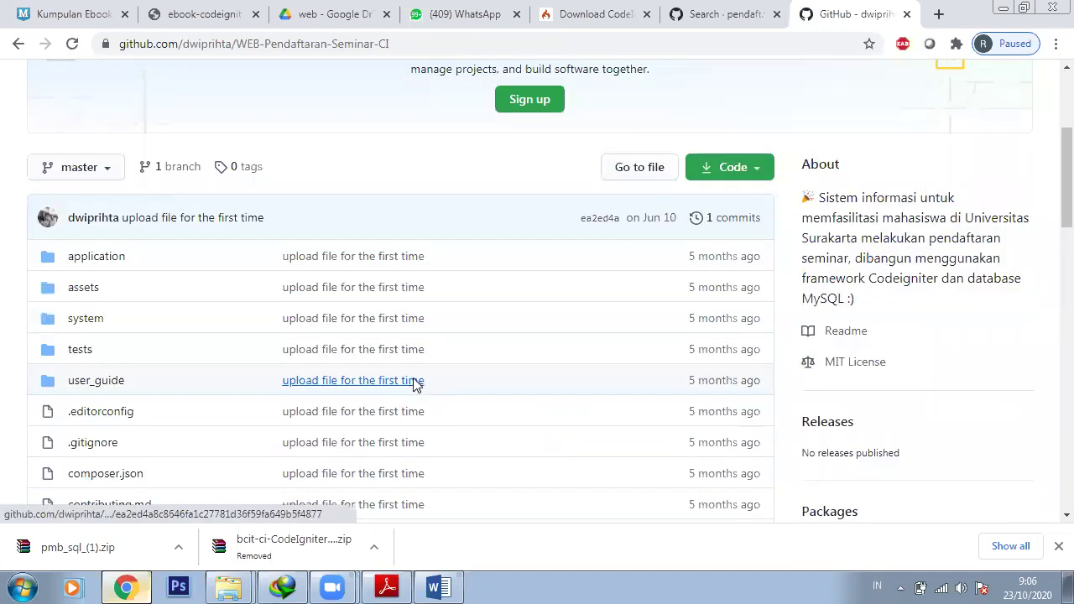
scroll(415, 383, "down", 1)
scroll(425, 383, "down", 3)
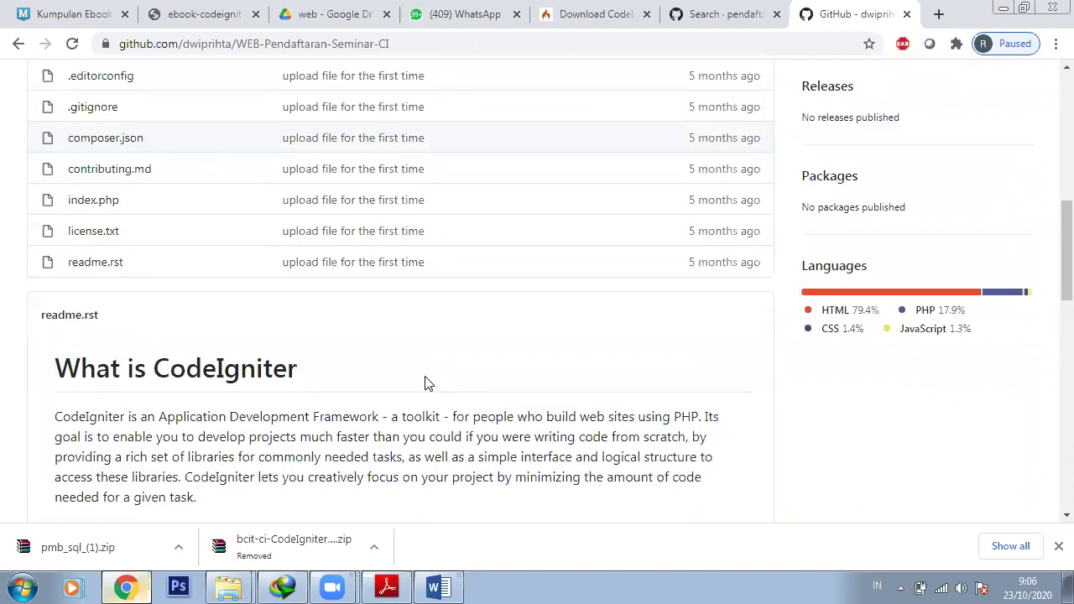
scroll(424, 383, "down", 4)
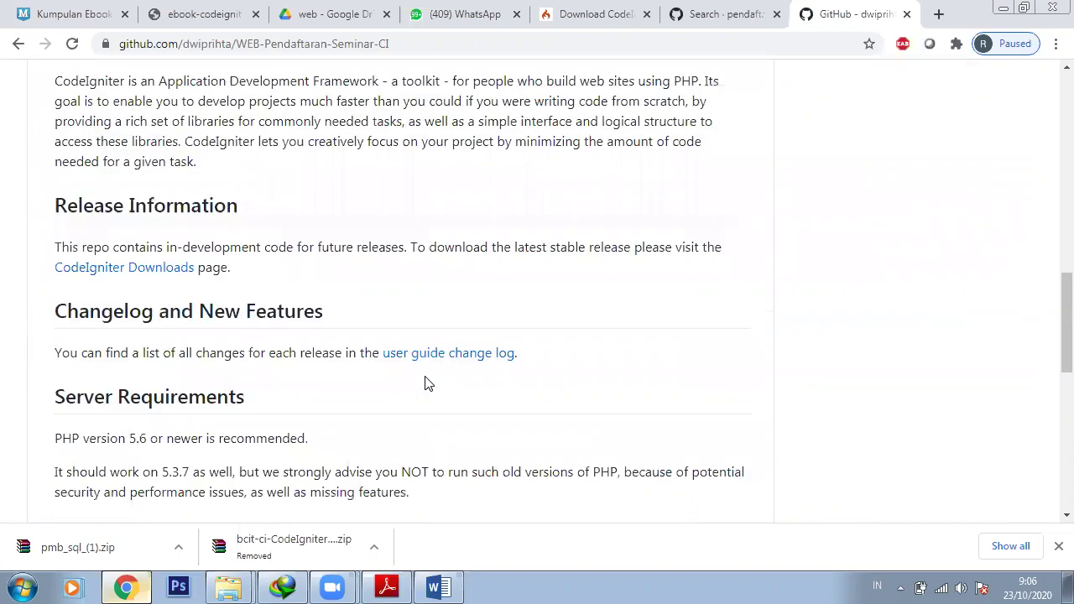
scroll(757, 260, "up", 9)
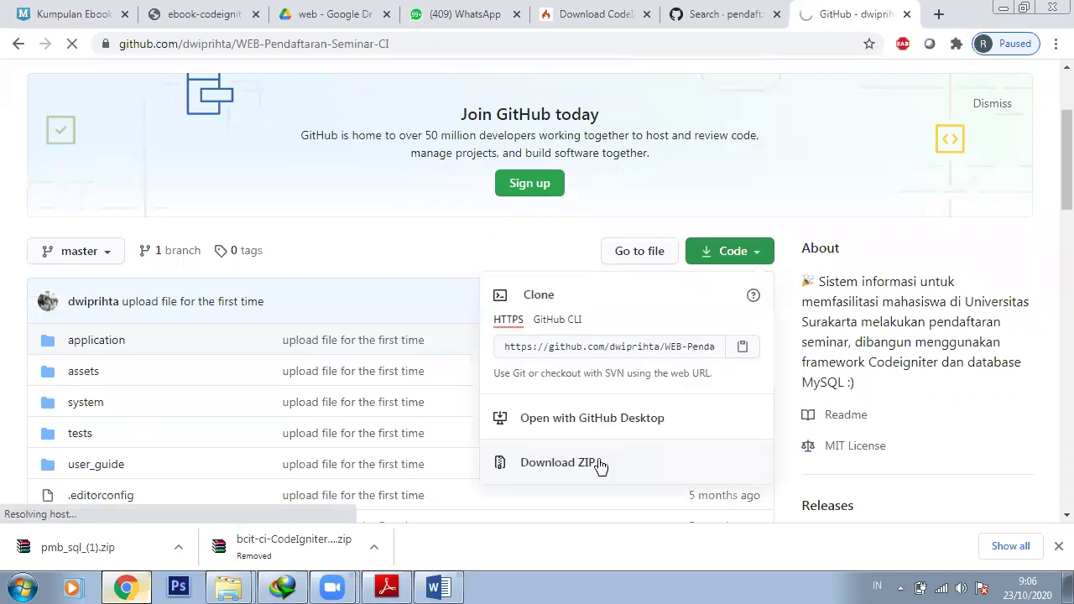
Download the repository via Download ZIP and bring up the finished download's options
left_click(600, 466)
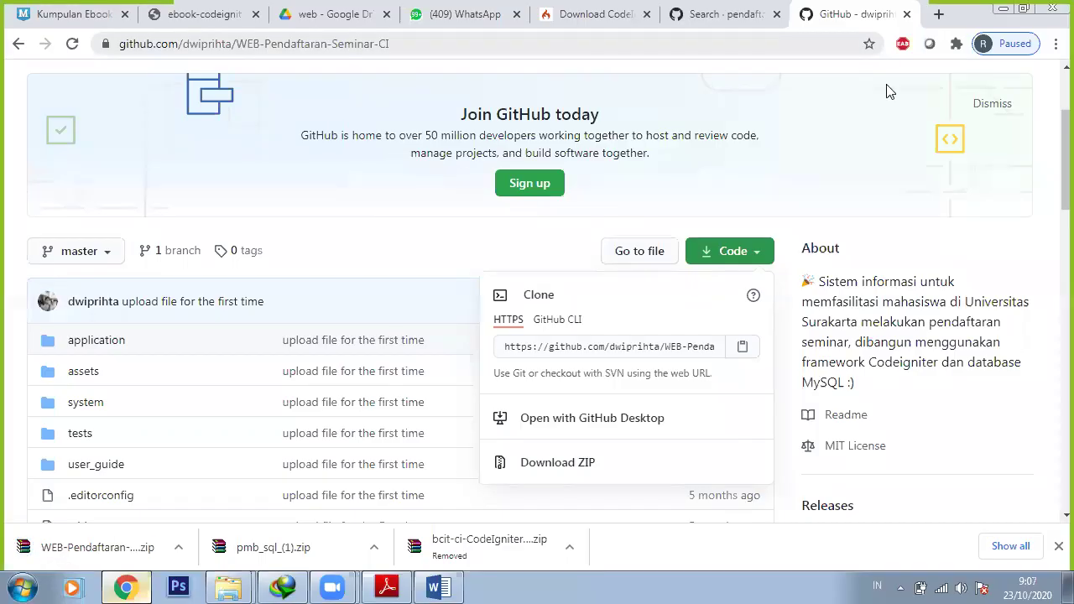
left_click(179, 549)
Find WEB-Pendaftaran-Seminar-CI-master.zip in G:\PEMROGRAMAN WEB and open it in WinRAR
left_click(227, 492)
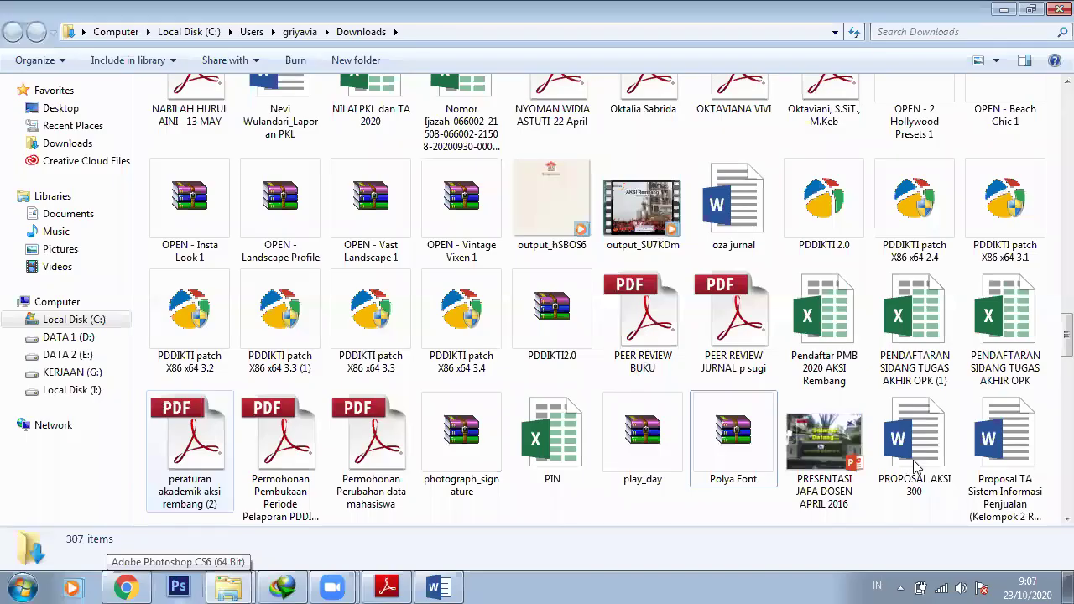
left_click(228, 588)
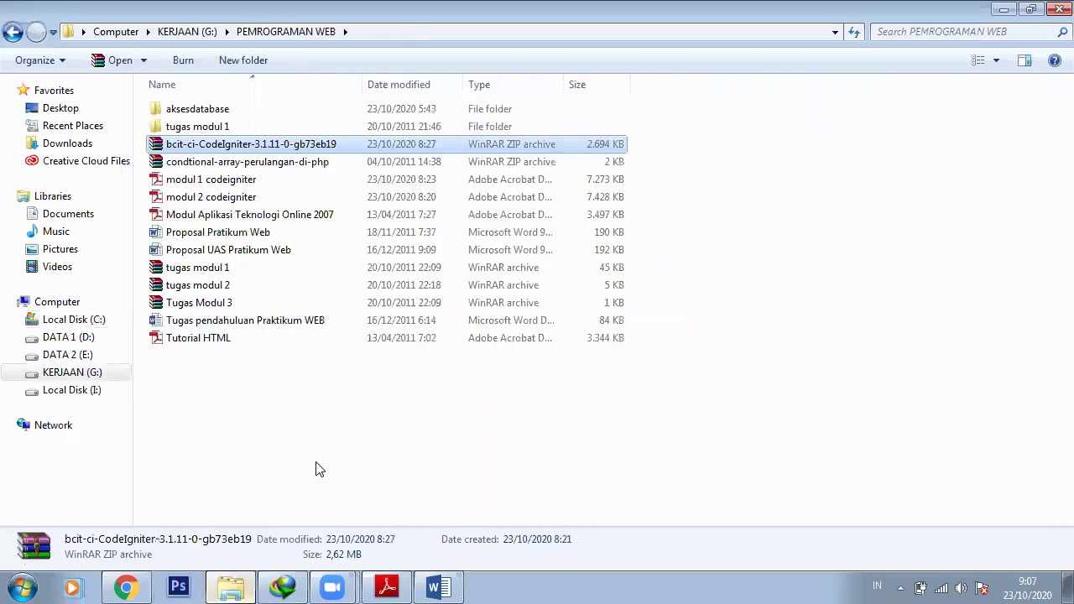
left_click(315, 469)
key("ctrl+v")
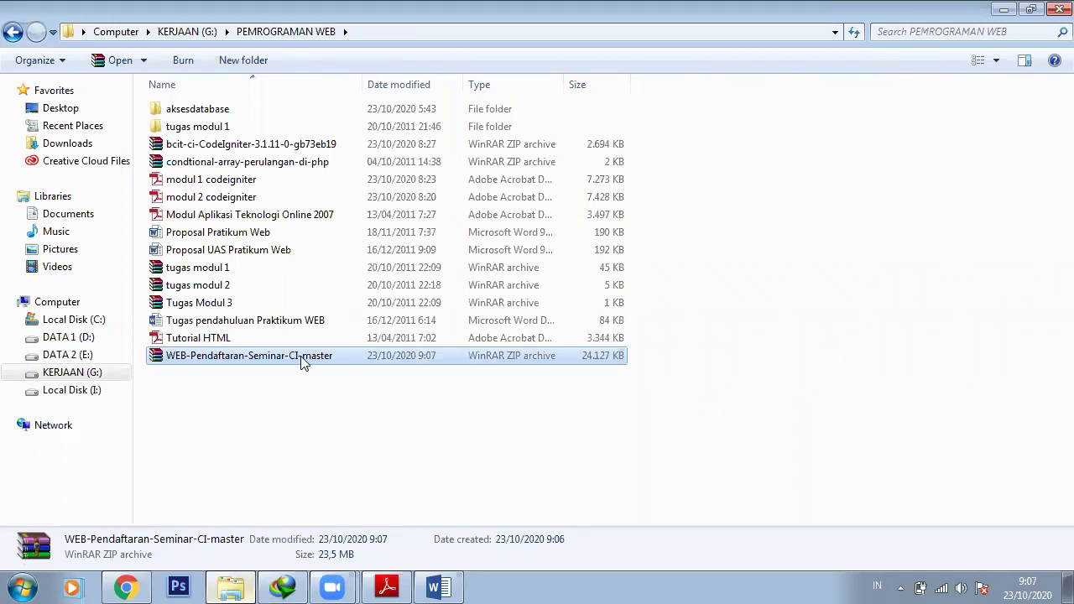
double_click(303, 355)
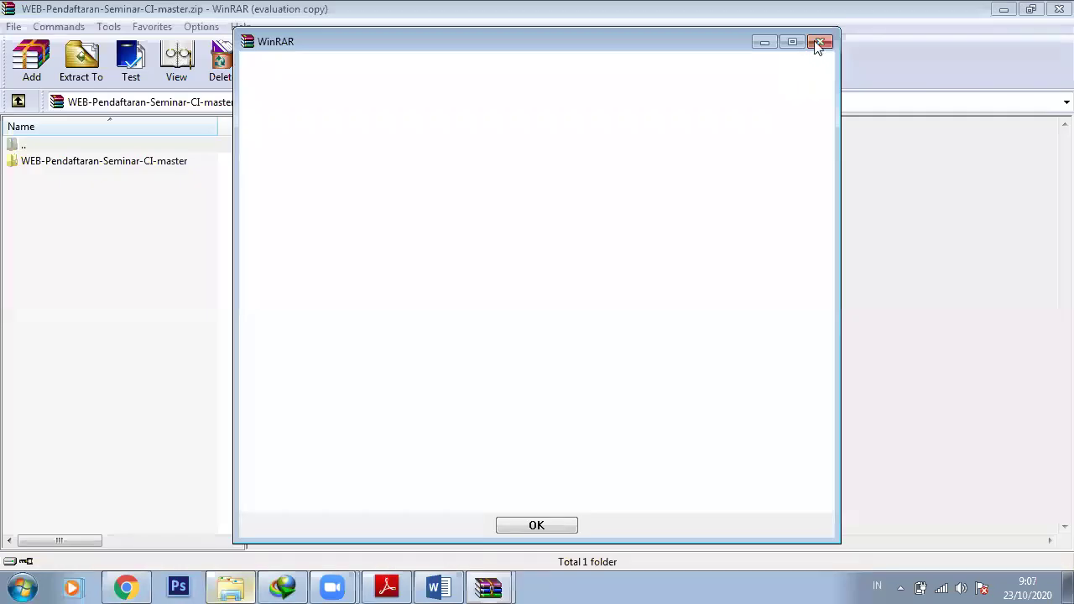
Dismiss the blank WinRAR dialog and open C:\xampp\htdocs in a second Explorer window
left_click(821, 42)
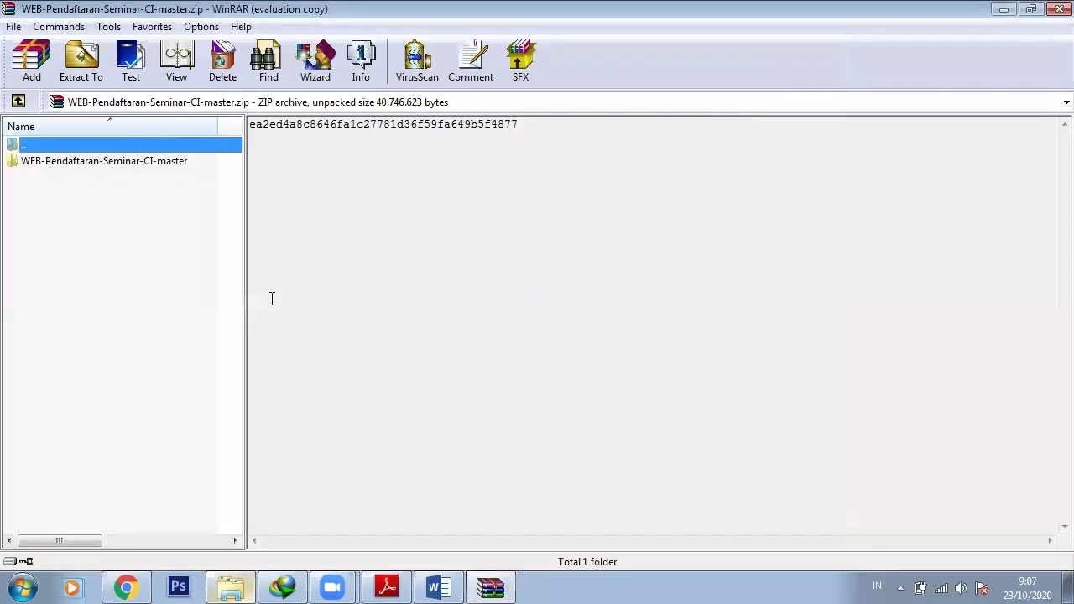
left_click(233, 587)
left_click(84, 323)
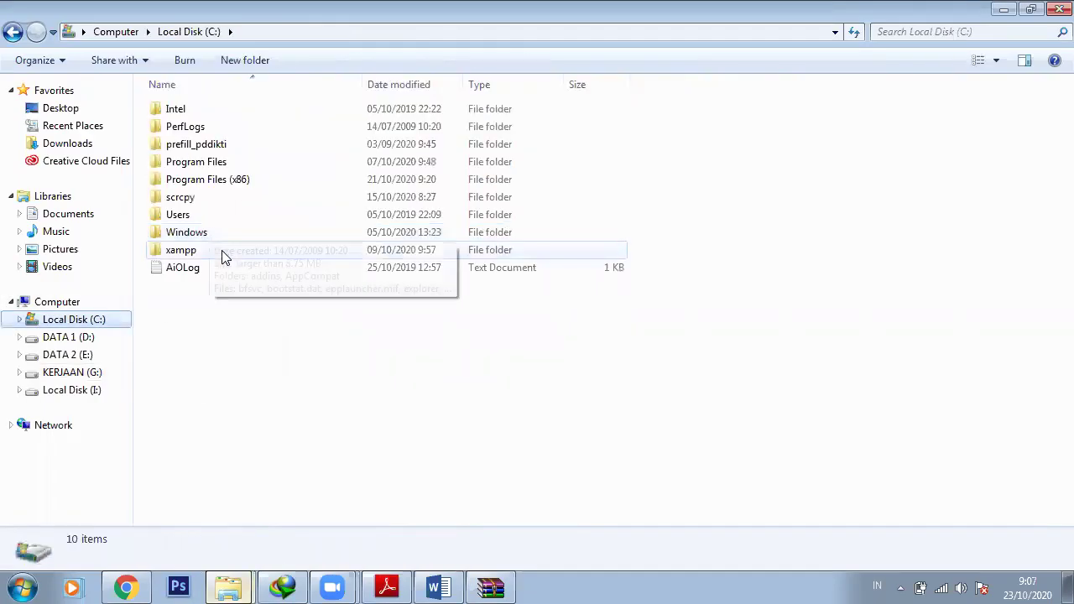
double_click(221, 252)
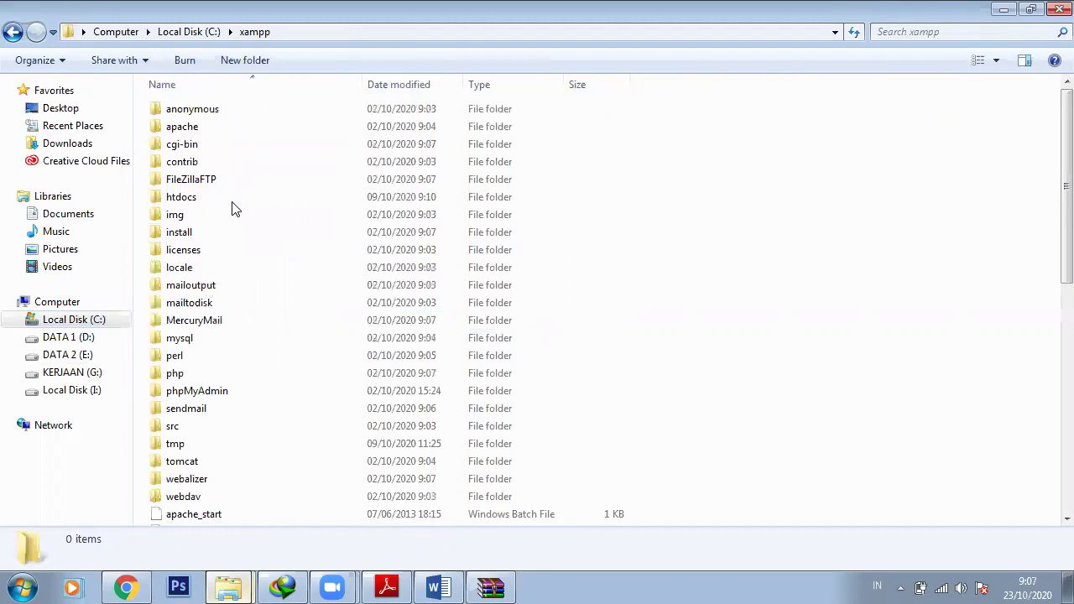
double_click(233, 201)
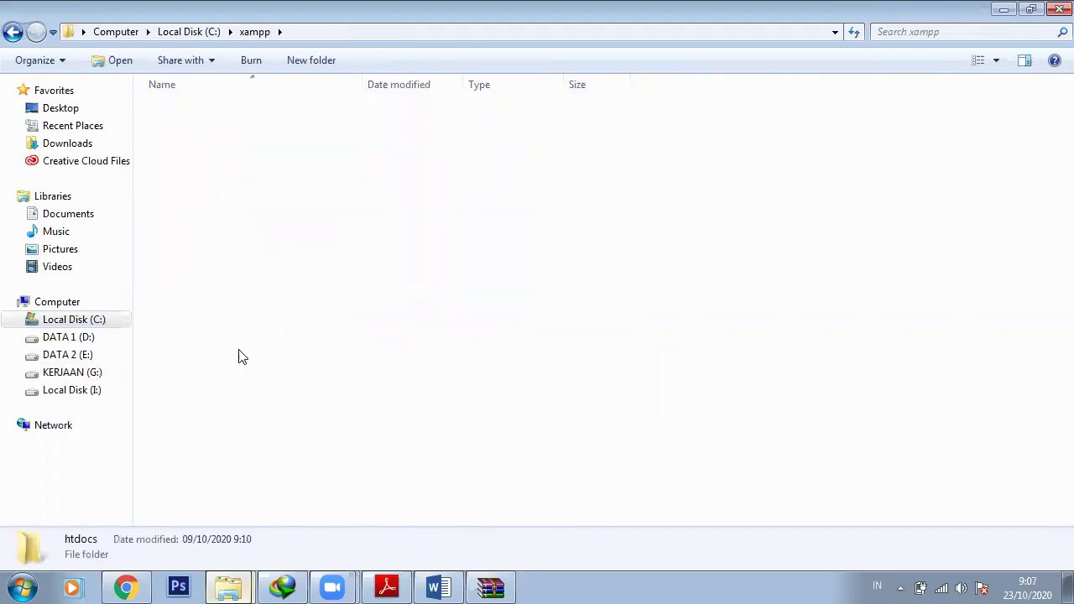
Drag the WEB-Pendaftaran-Seminar-CI-master folder from WinRAR into htdocs to extract it
left_click(488, 586)
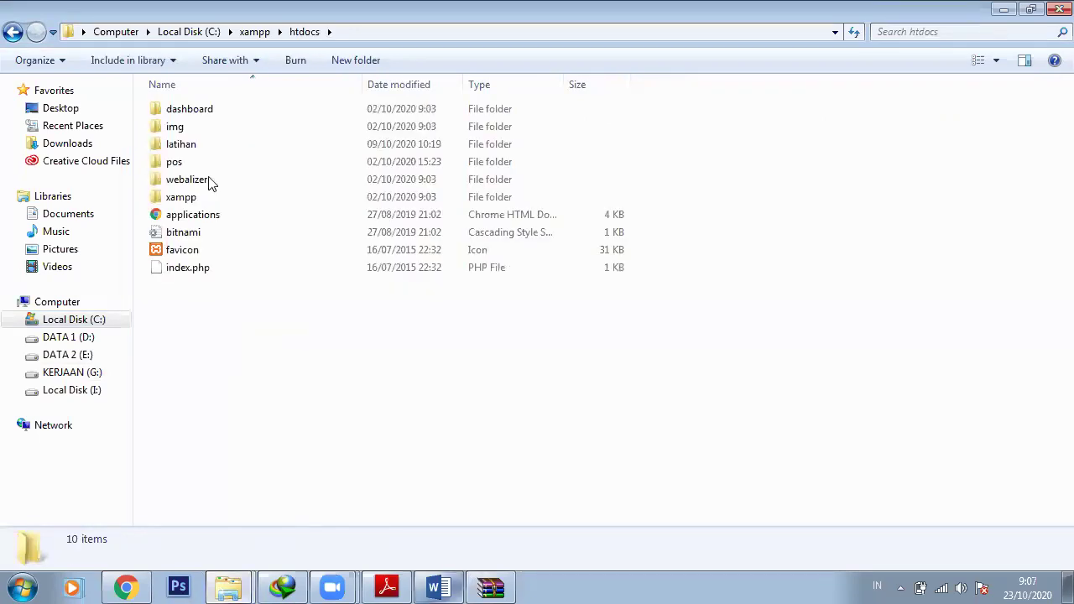
left_click_drag(106, 162, 233, 554)
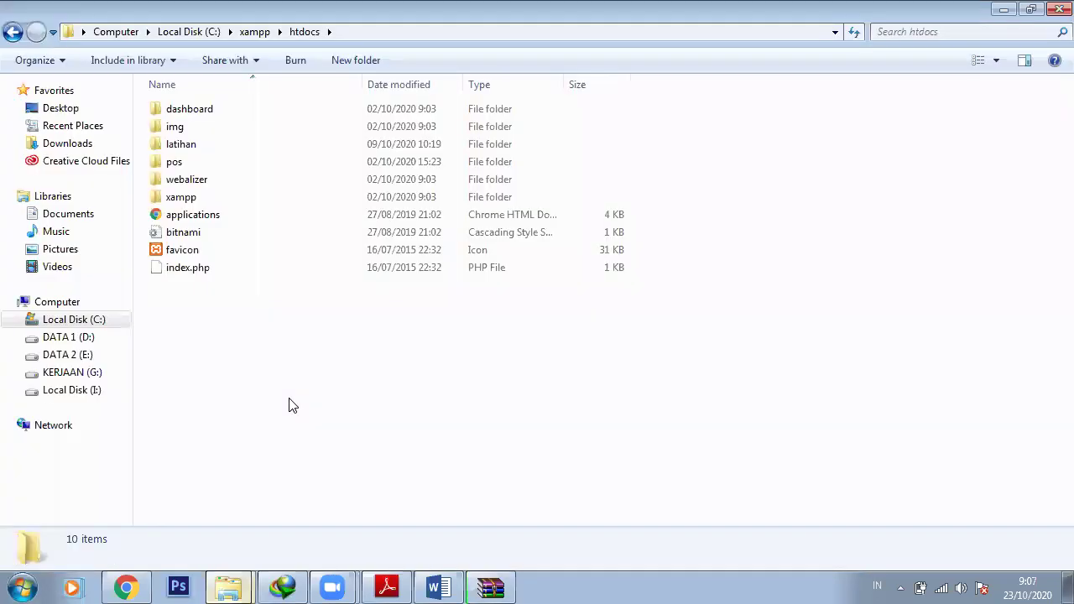
left_click(499, 585)
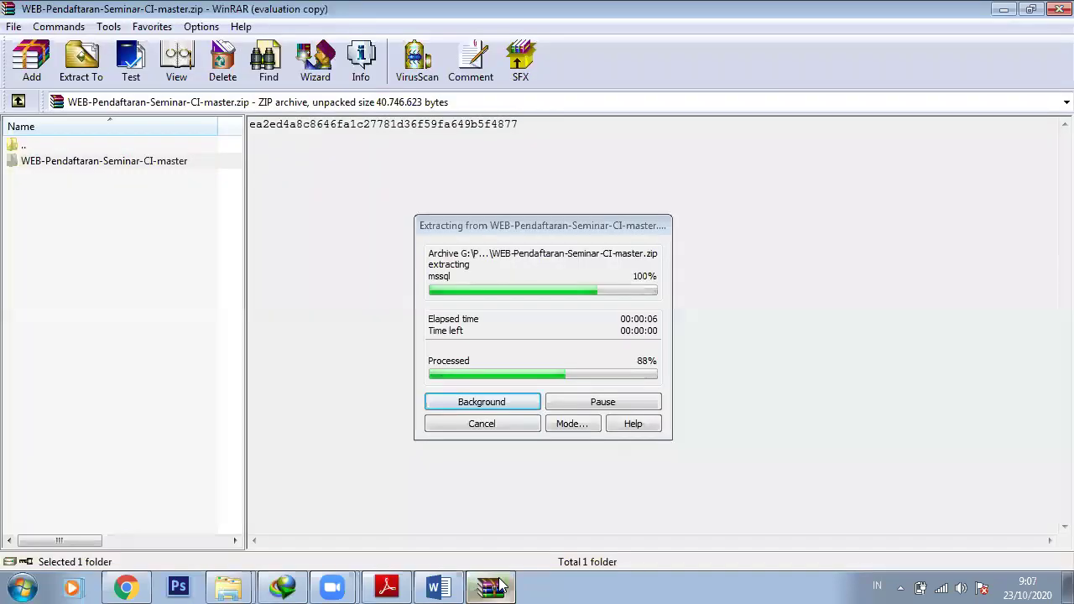
left_click(226, 585)
left_click(237, 543)
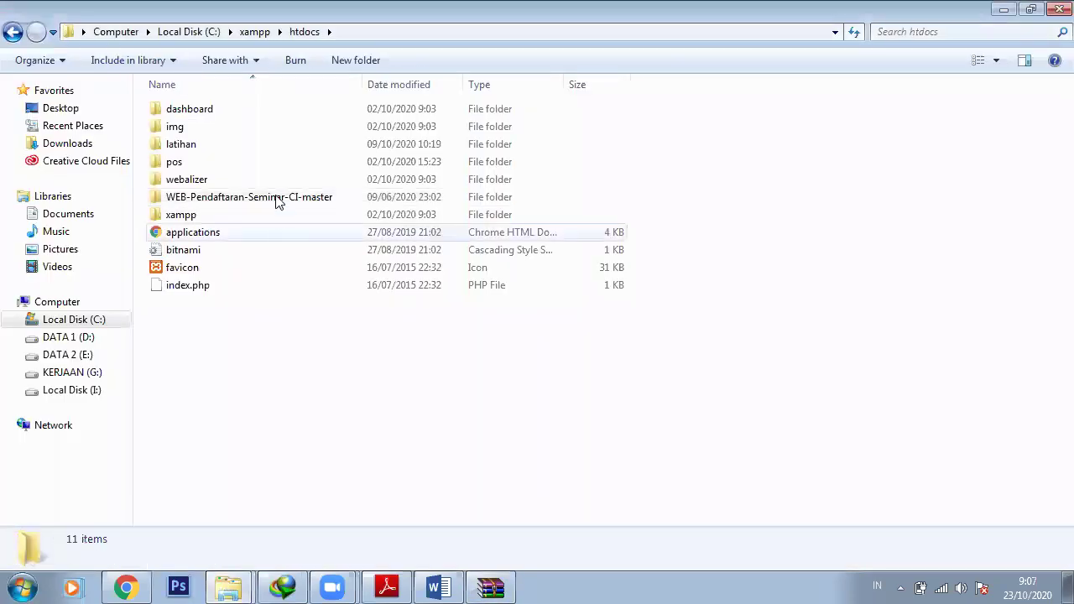
Rename the extracted WEB-Pendaftaran-Seminar-CI-master folder to 'webpendaftaran'
left_click(277, 199)
left_click(277, 196)
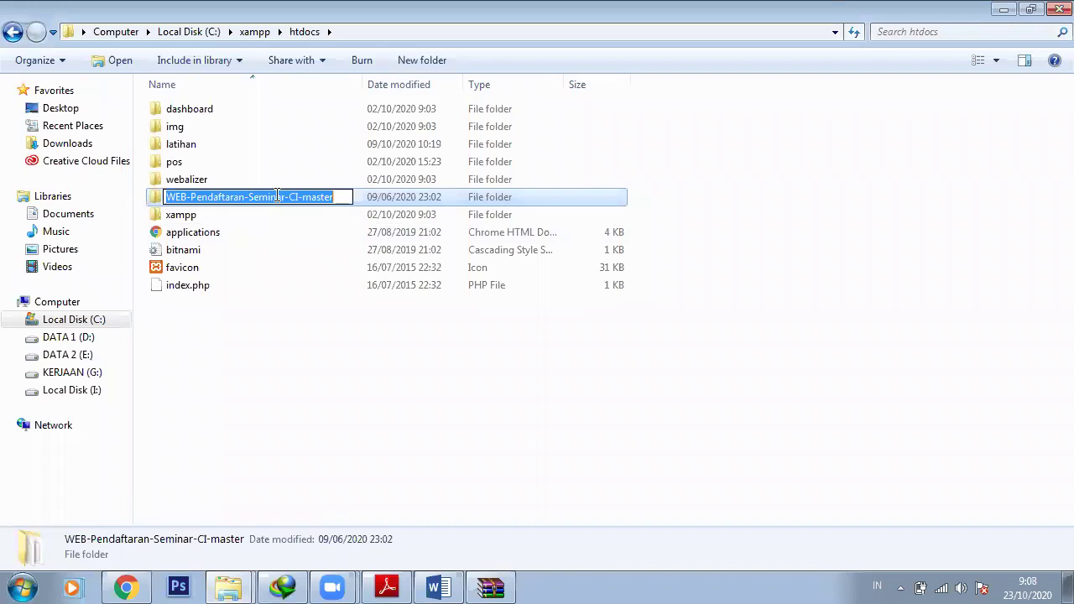
type("w")
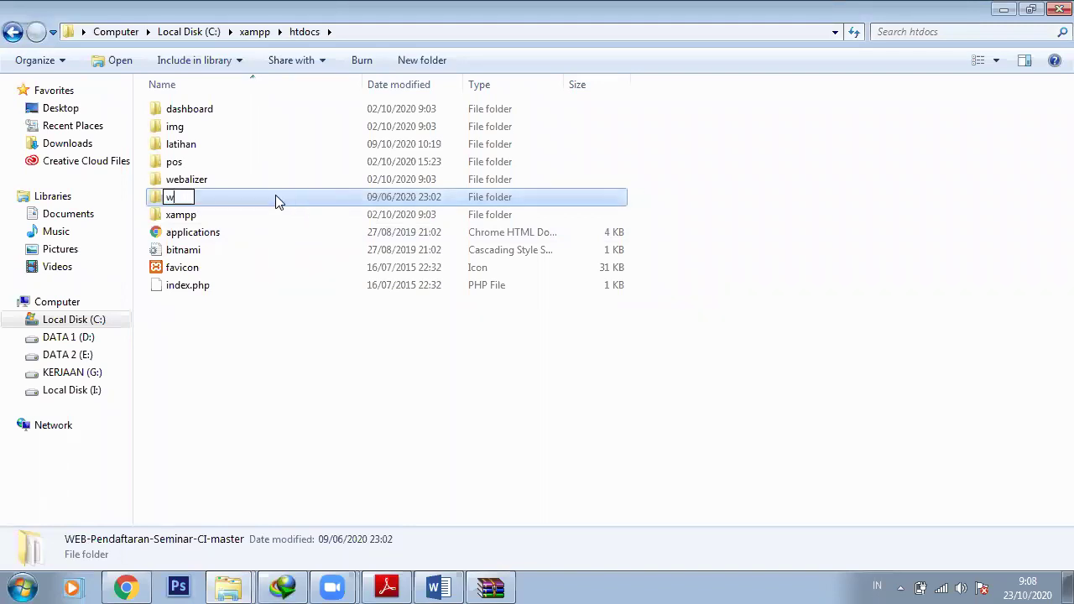
type("eb pen")
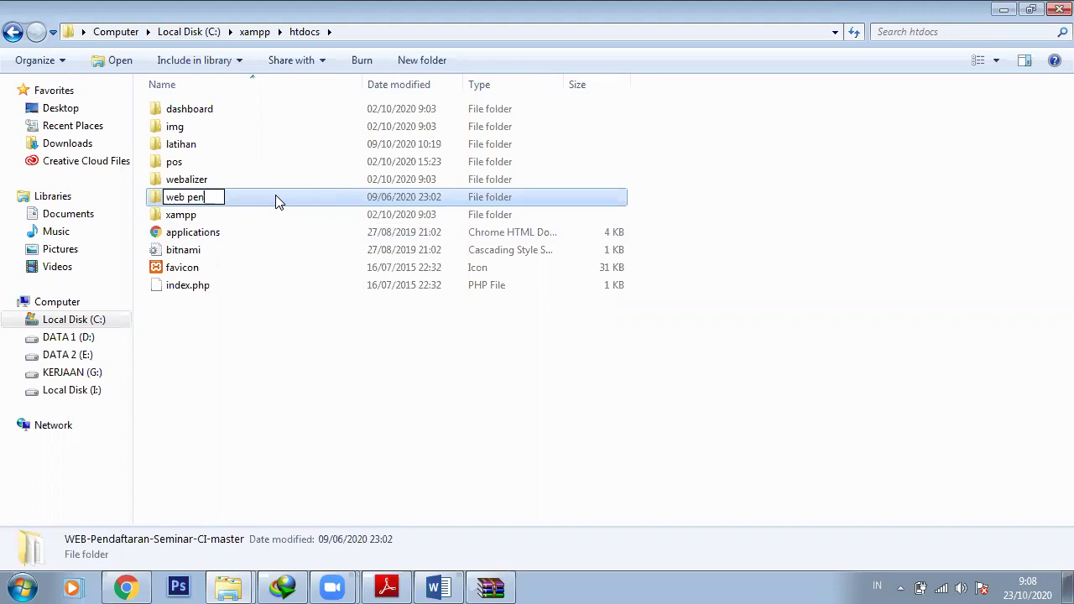
key("BackSpace")
key("BackSpace")
key("BackSpace")
key("BackSpace")
type("pendaftaran")
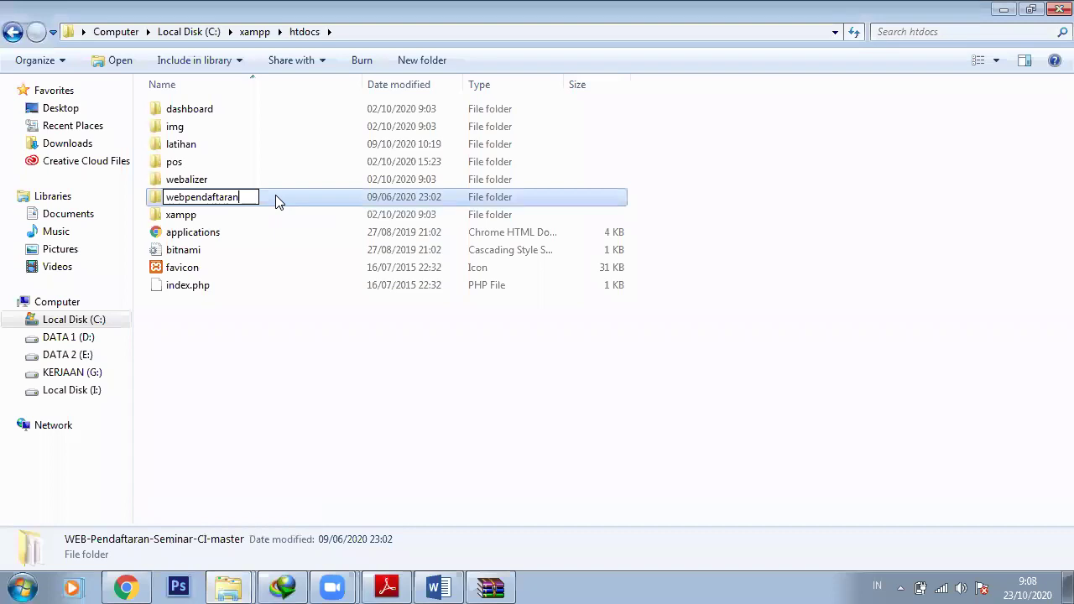
key("Return")
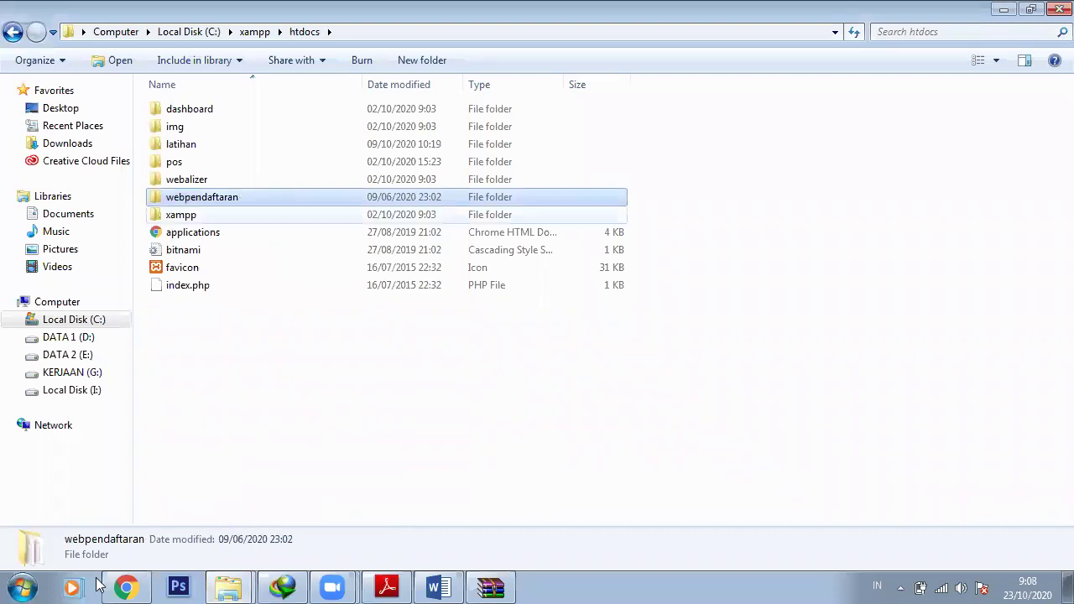
Search the Start menu for XAMPP and expand its group under All Programs
left_click(12, 584)
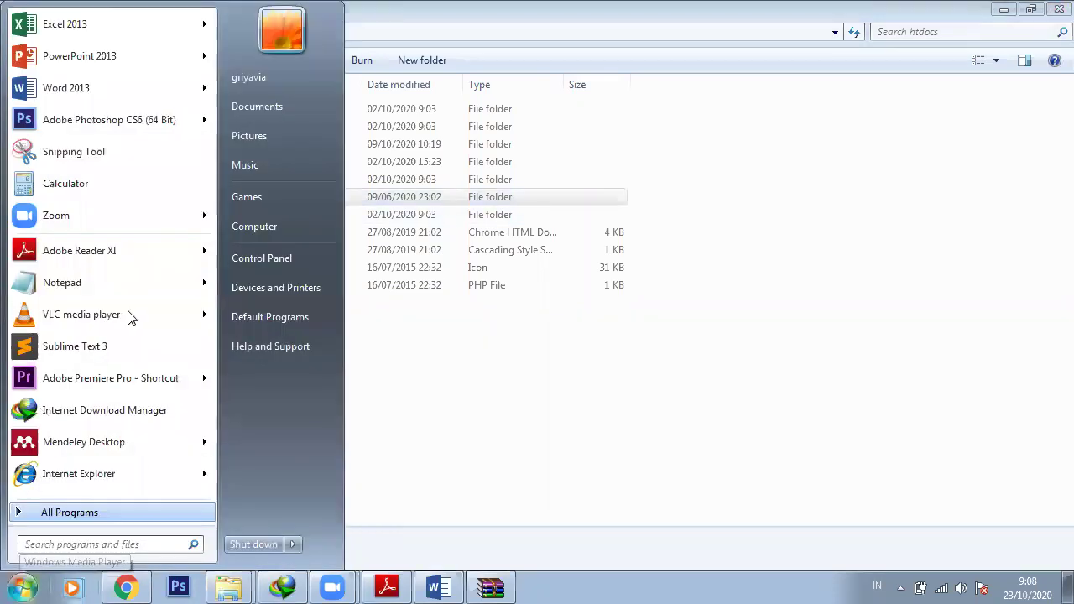
type("xam")
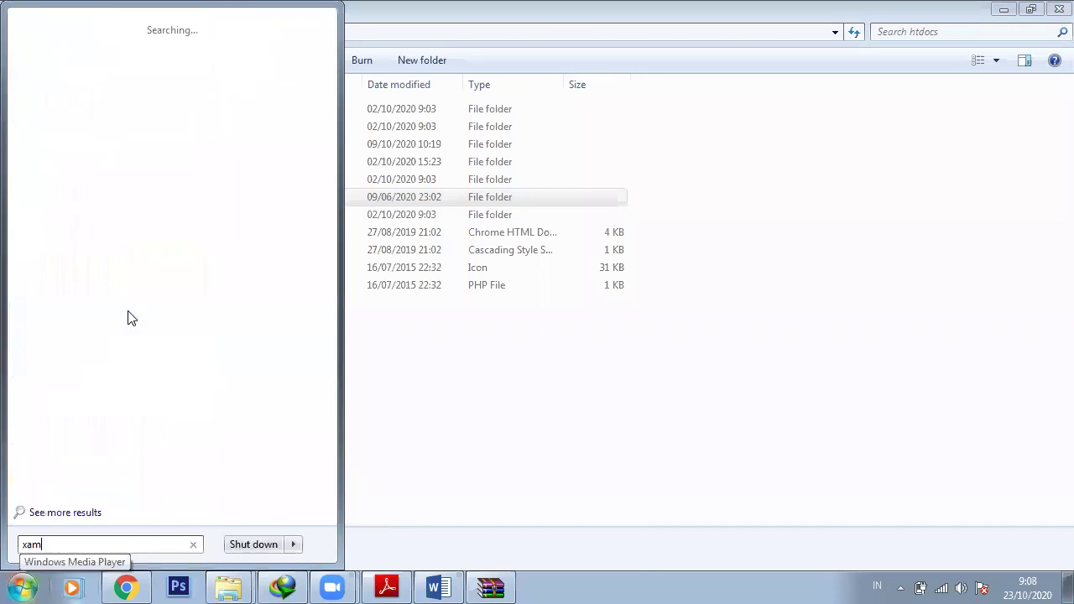
type("pp")
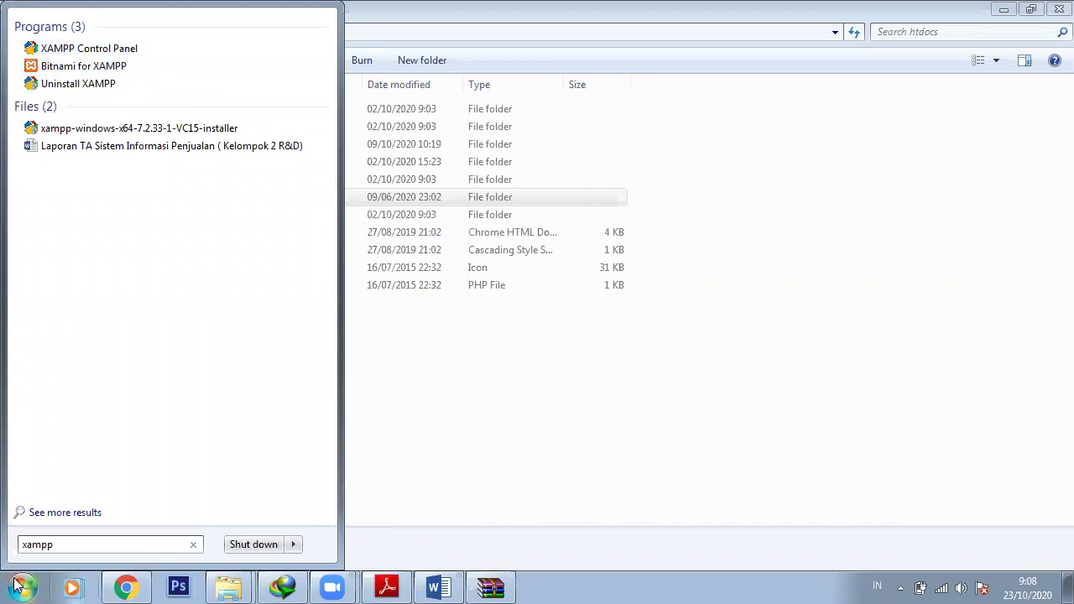
key("Escape")
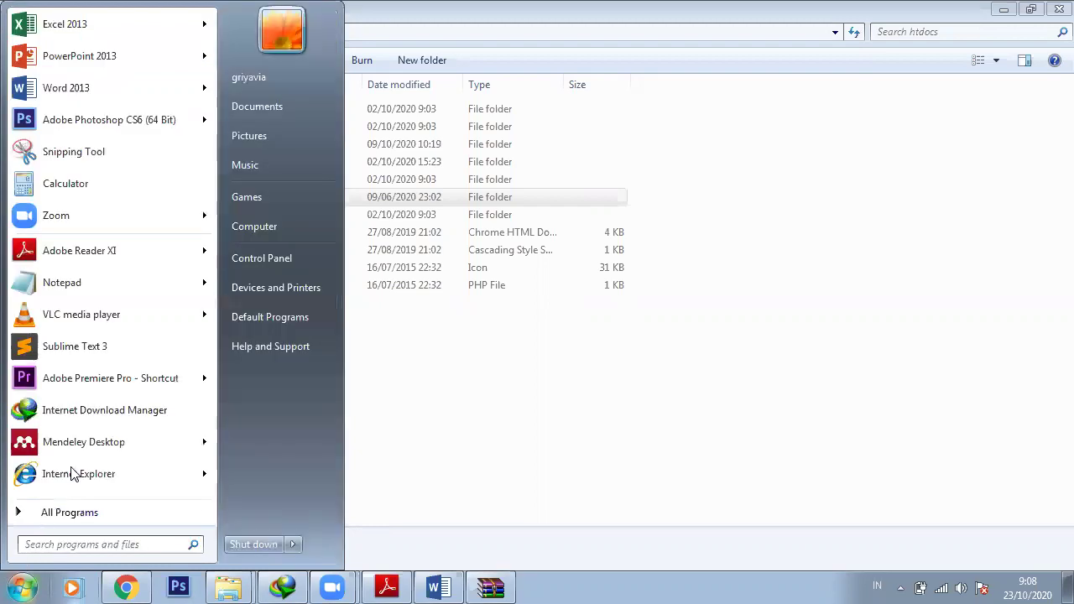
key("Up")
key("Return")
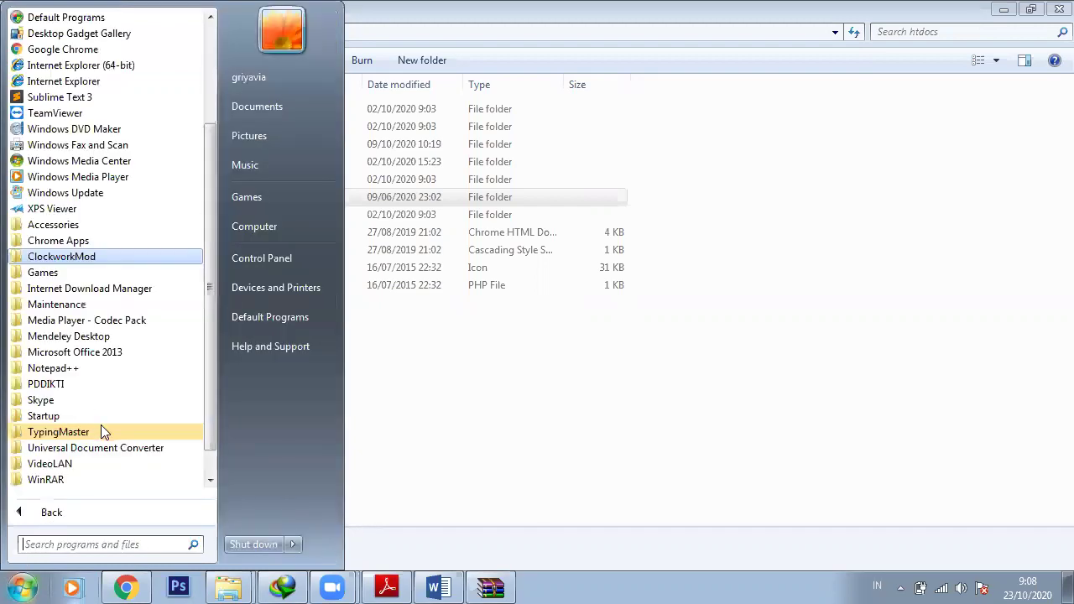
scroll(101, 425, "down", 1)
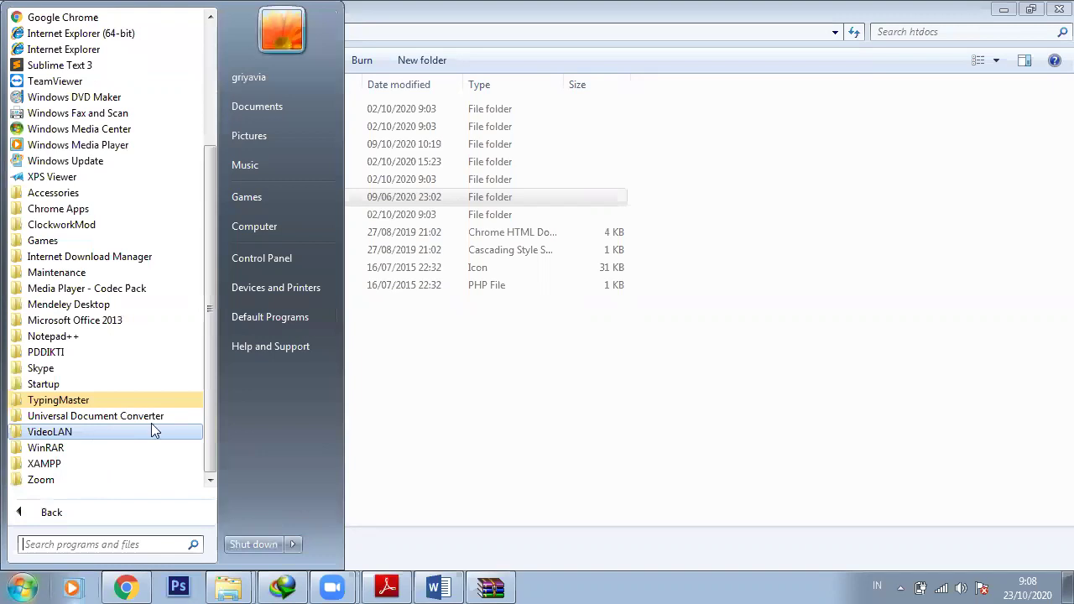
left_click(155, 463)
scroll(134, 456, "down", 1)
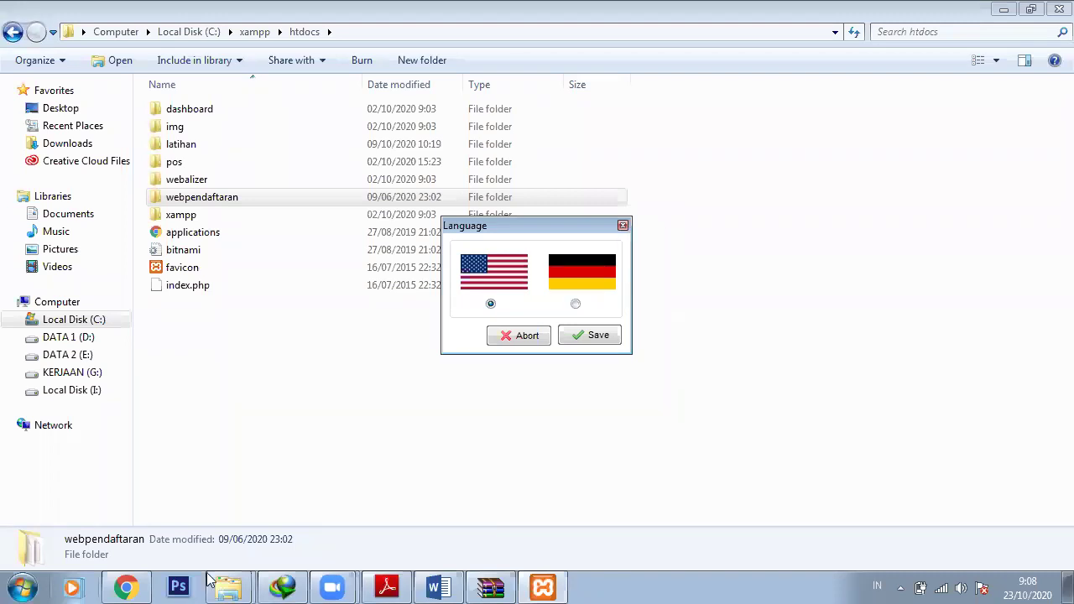
Launch the Bitnami for XAMPP entry from Start search, then close its page tab
left_click(3, 580)
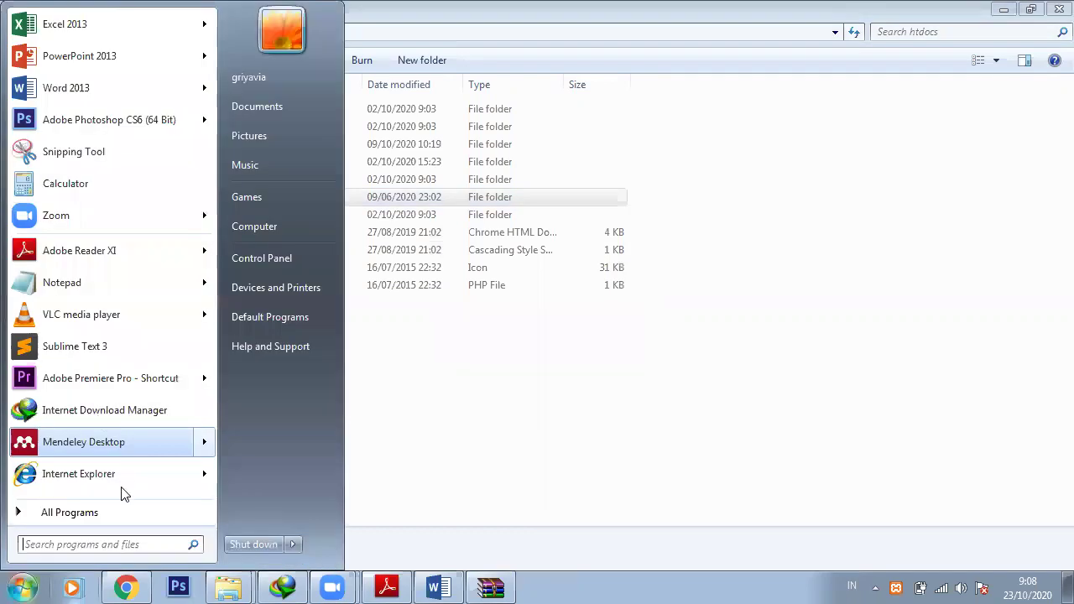
type("xa")
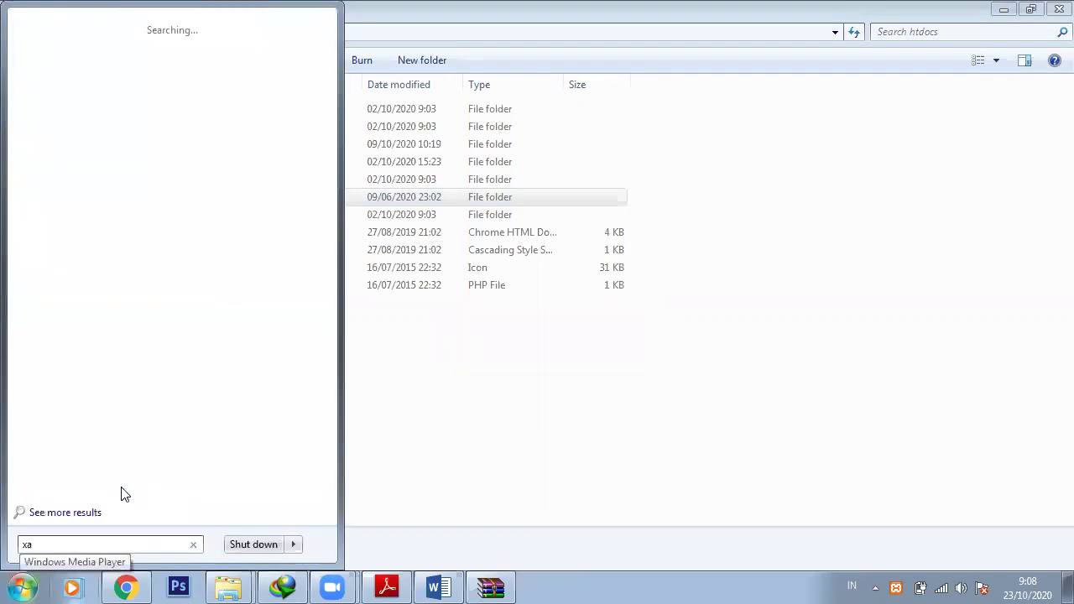
type("mp")
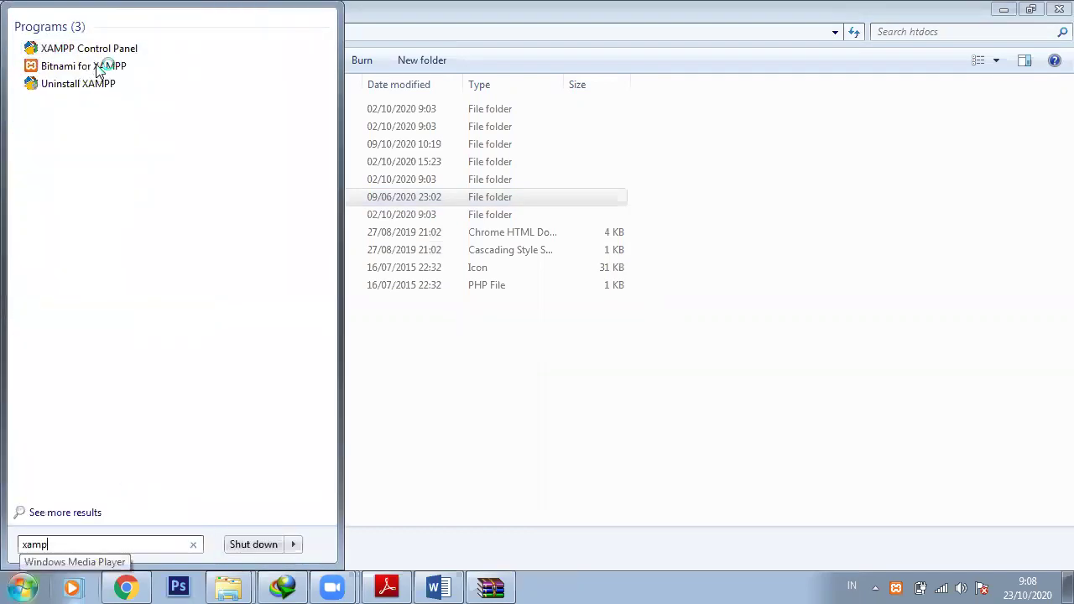
left_click(96, 70)
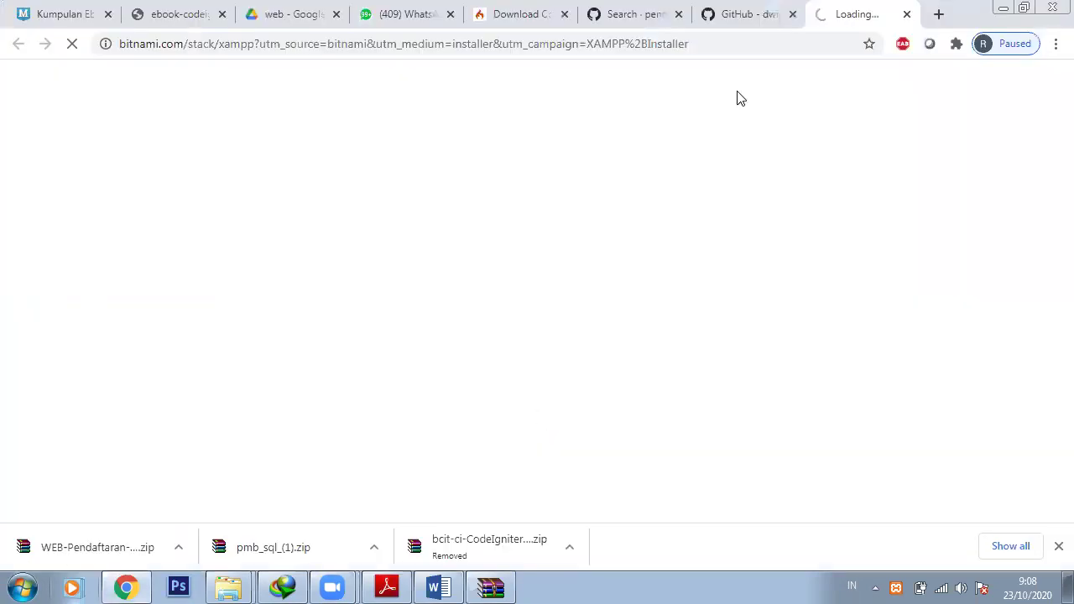
left_click(906, 15)
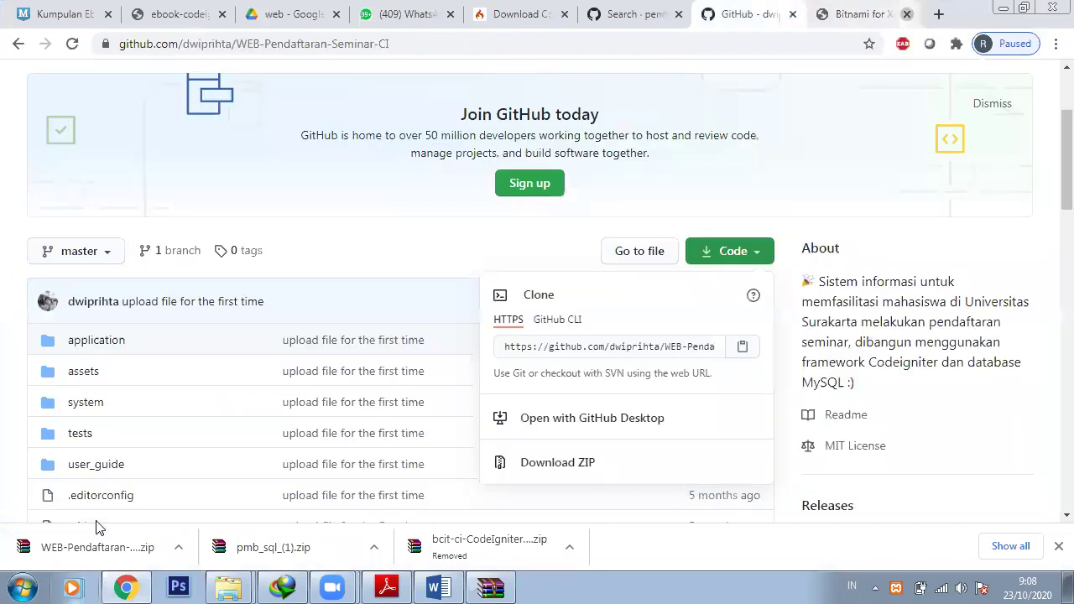
Open the XAMPP htdocs folder from the Start menu and start Apache and MySQL
key("super")
left_click(96, 517)
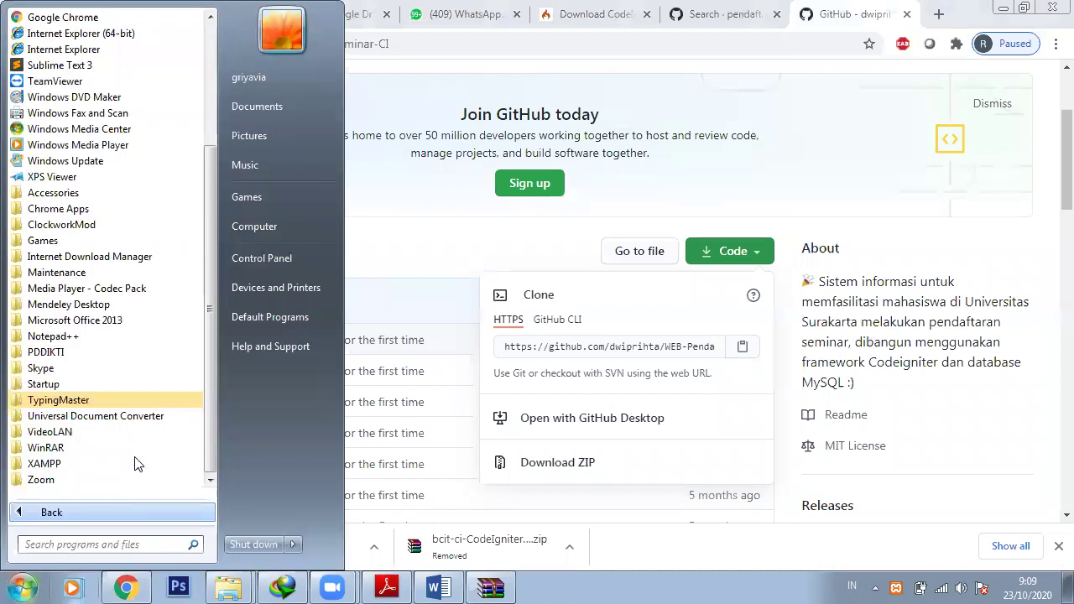
left_click(138, 464)
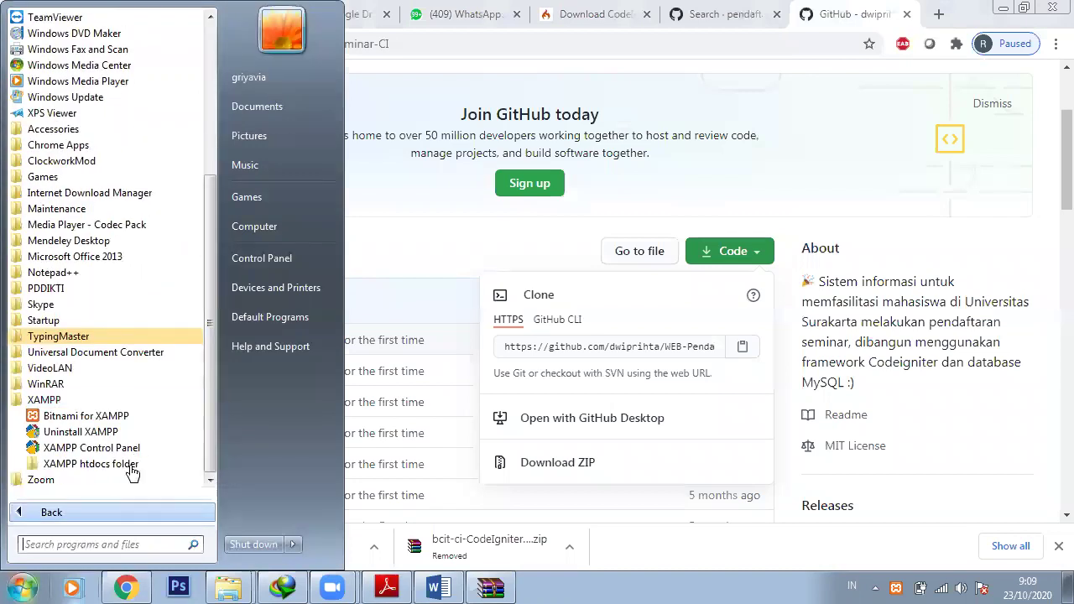
left_click(132, 466)
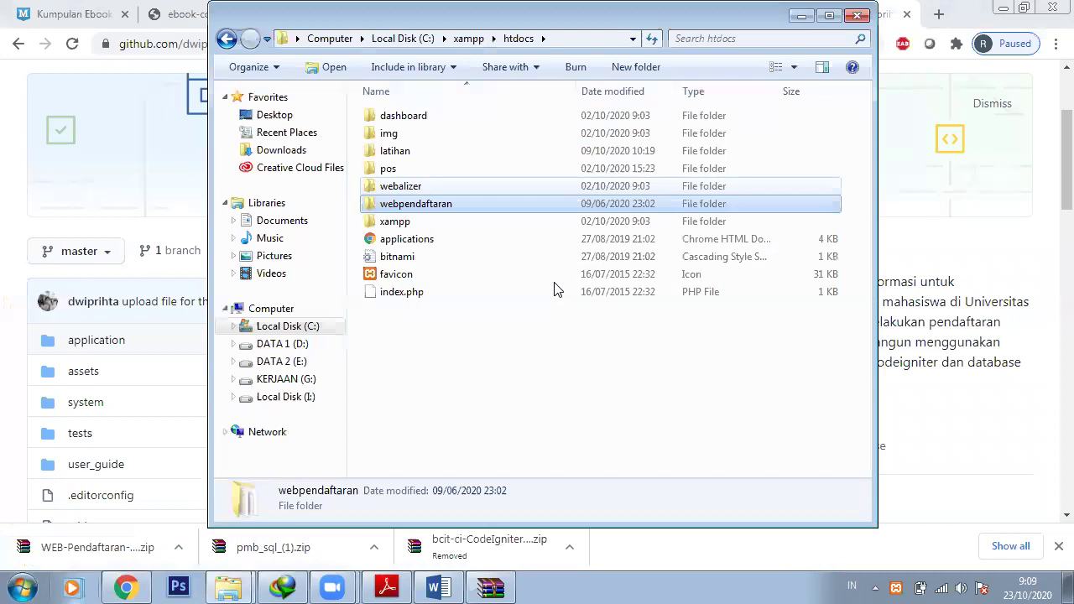
double_click(531, 221)
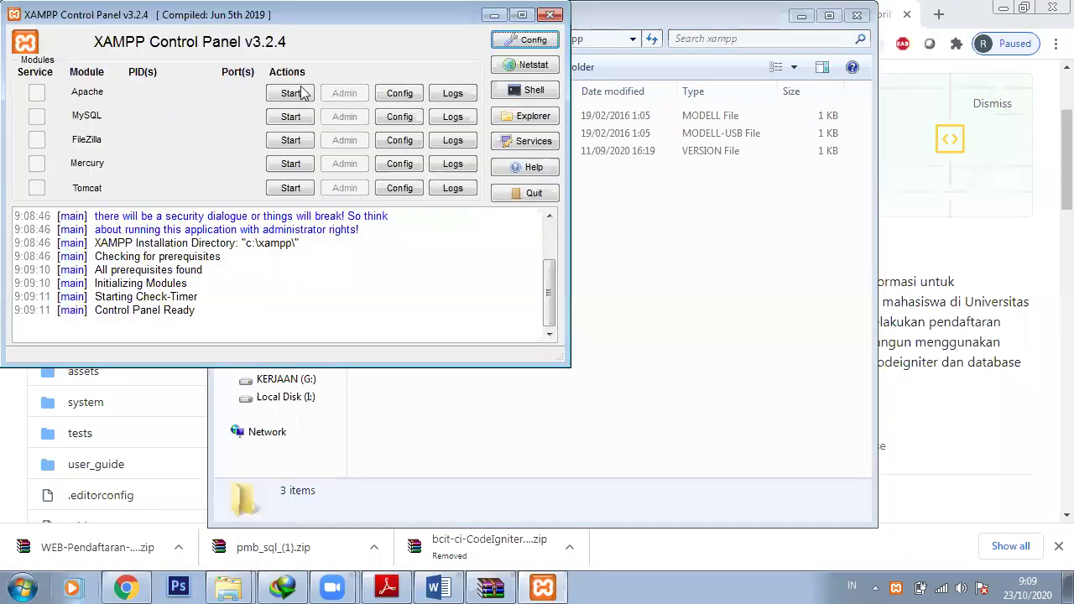
left_click(290, 117)
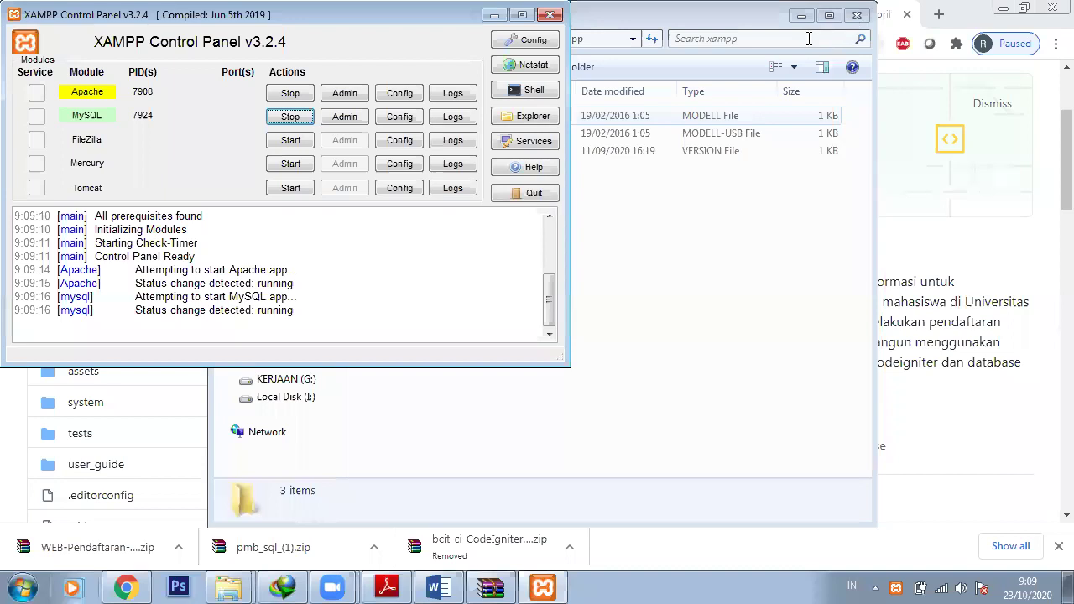
key("alt+Tab")
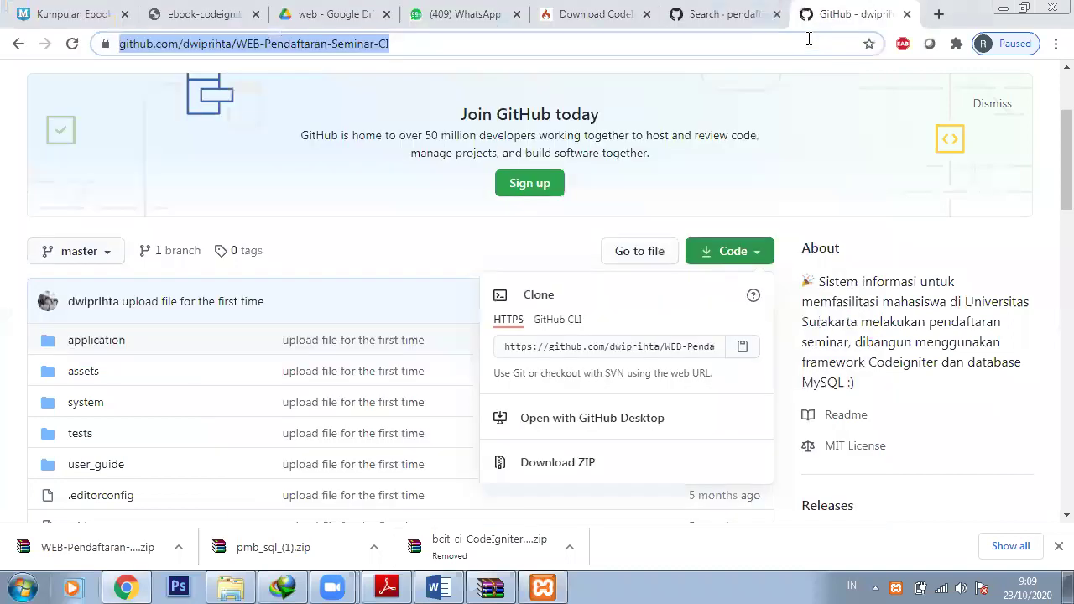
Load localhost/webpendaftaran in Chrome
type("lo")
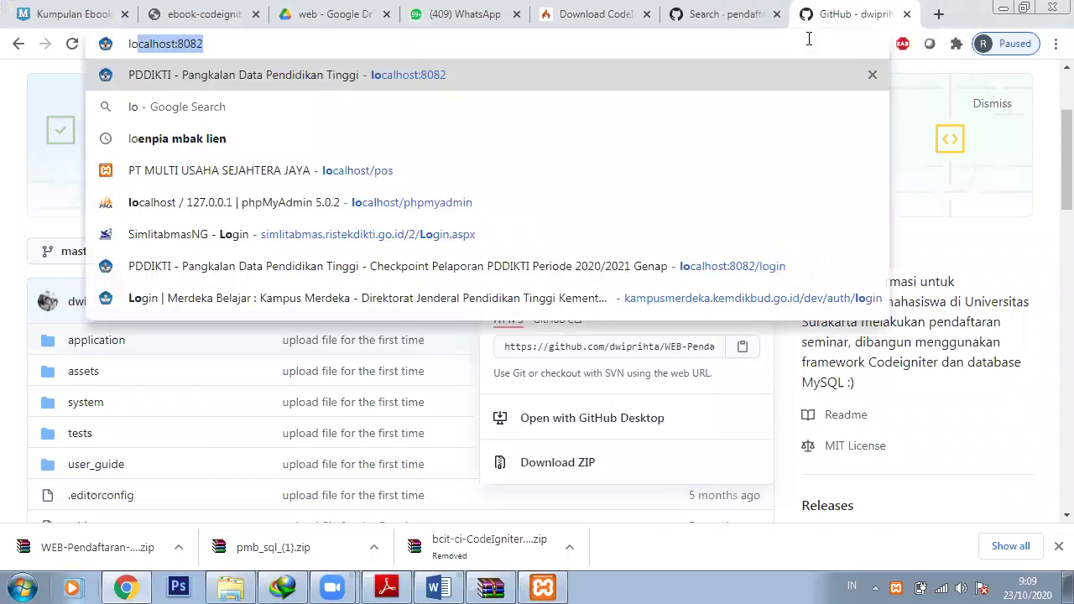
type("calhost:8")
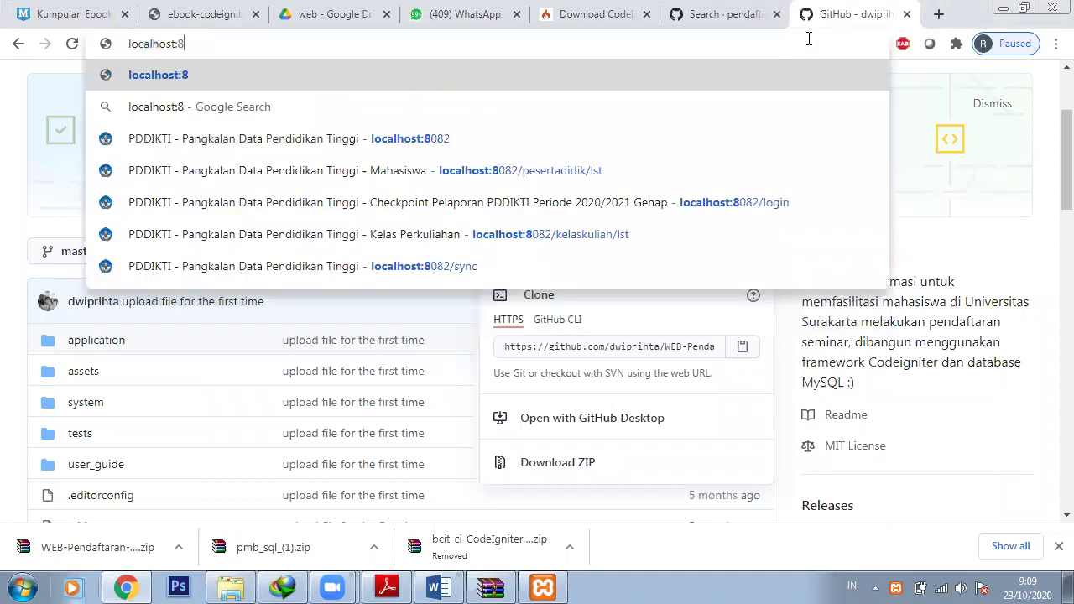
key("BackSpace")
key("BackSpace")
type("/")
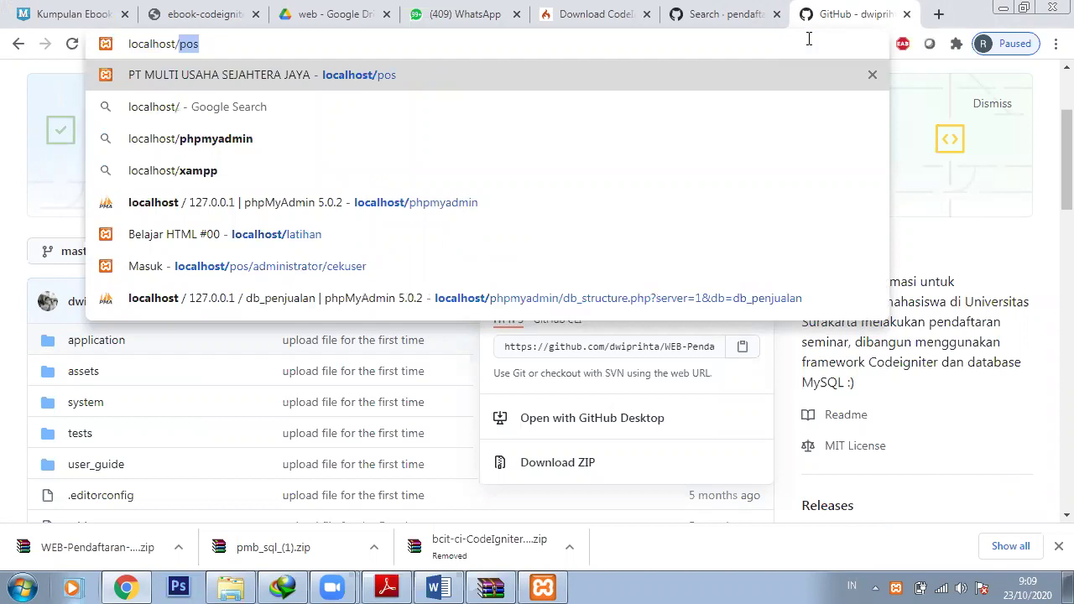
type("webo")
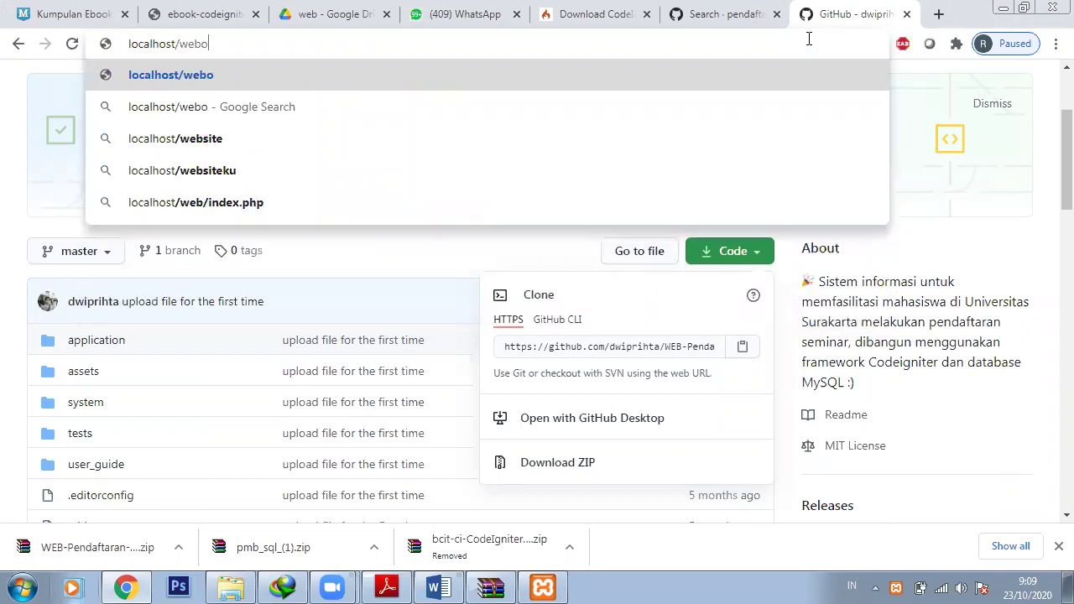
key("BackSpace")
type("pendafta")
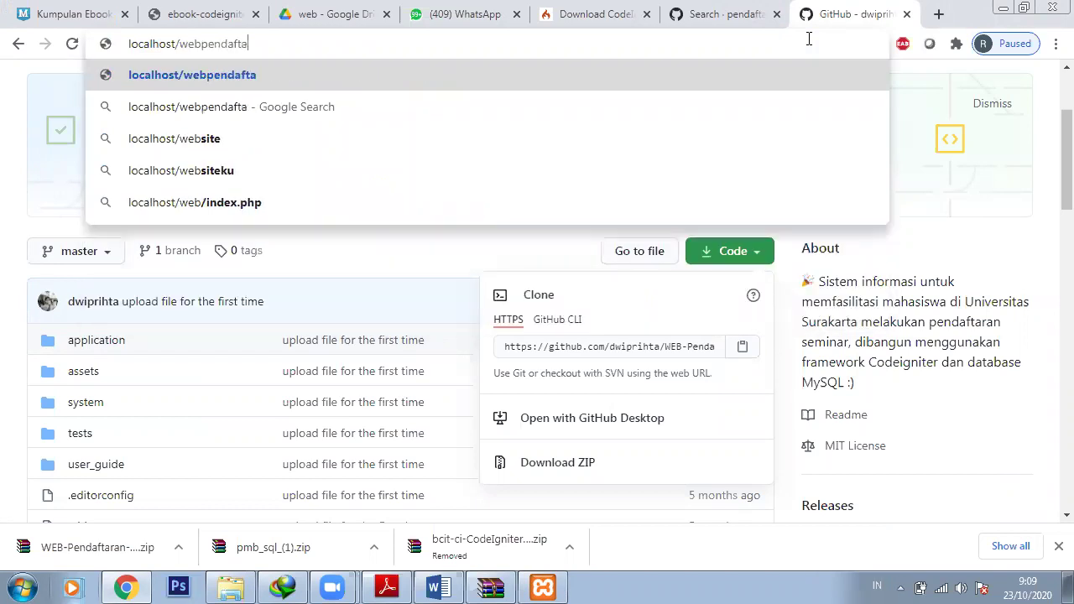
type("ran")
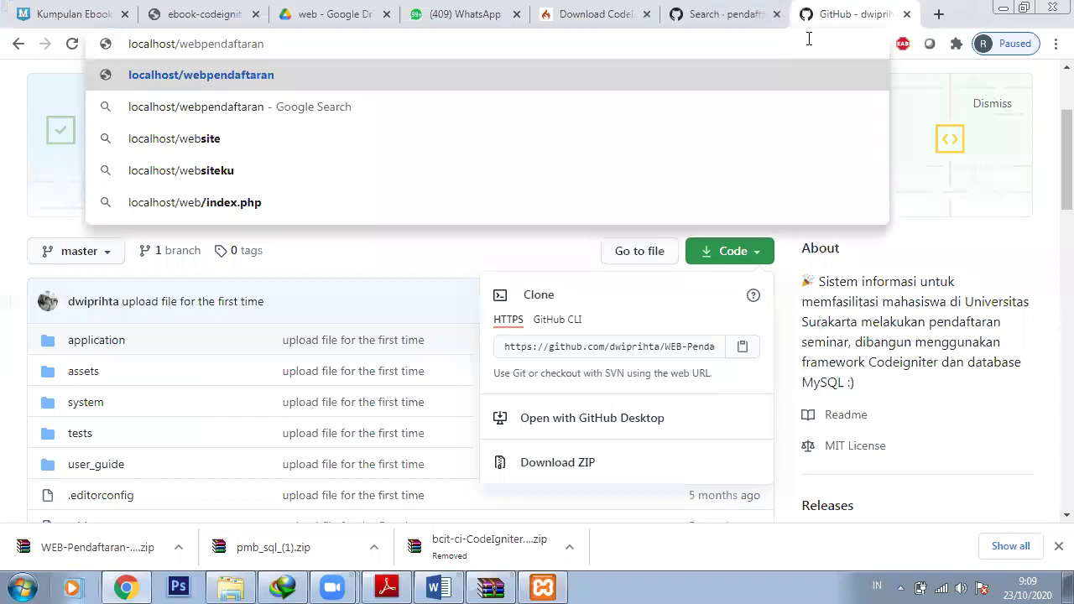
key("Return")
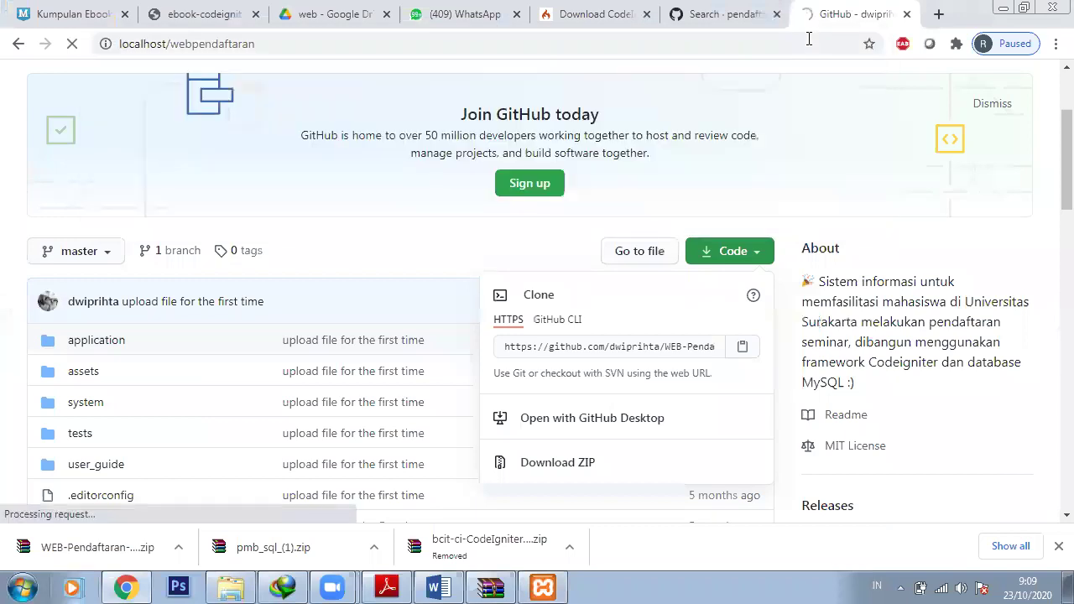
Browse Windows Explorer to the C:\xampp\htdocs folder
left_click(242, 585)
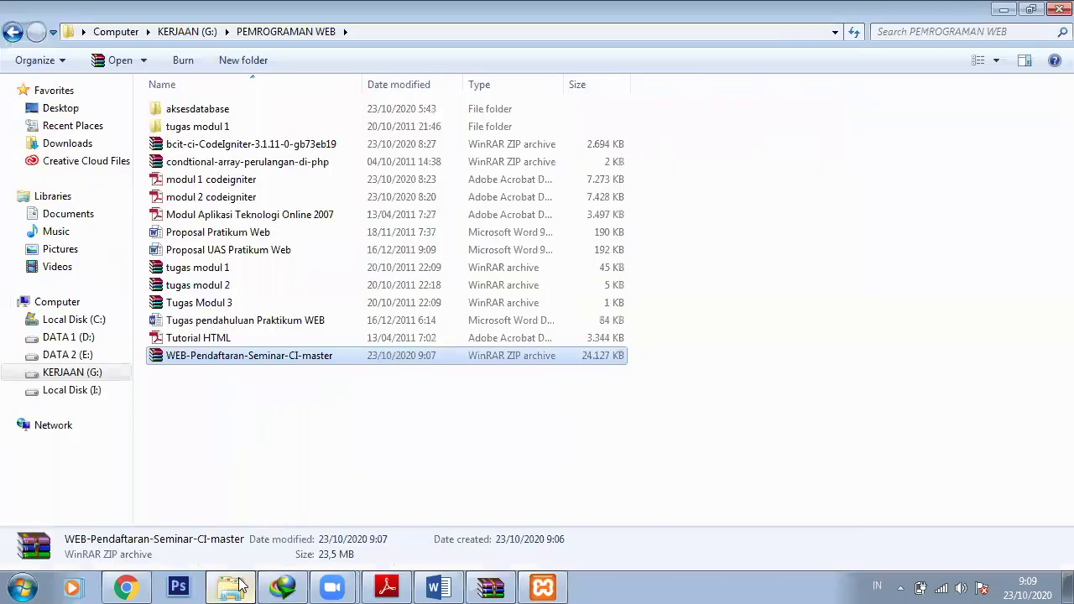
left_click(72, 319)
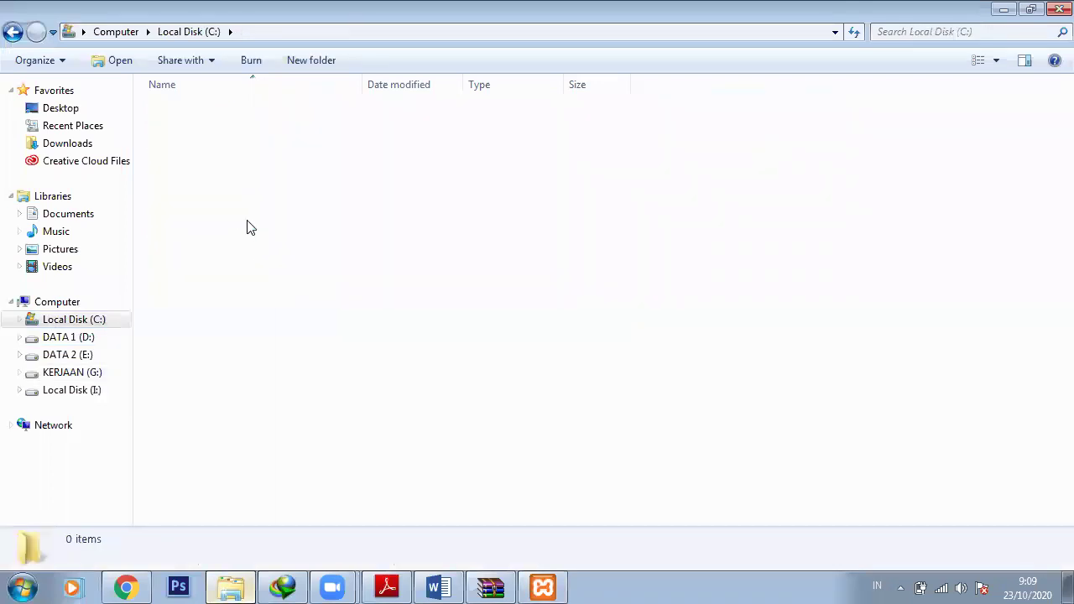
double_click(248, 221)
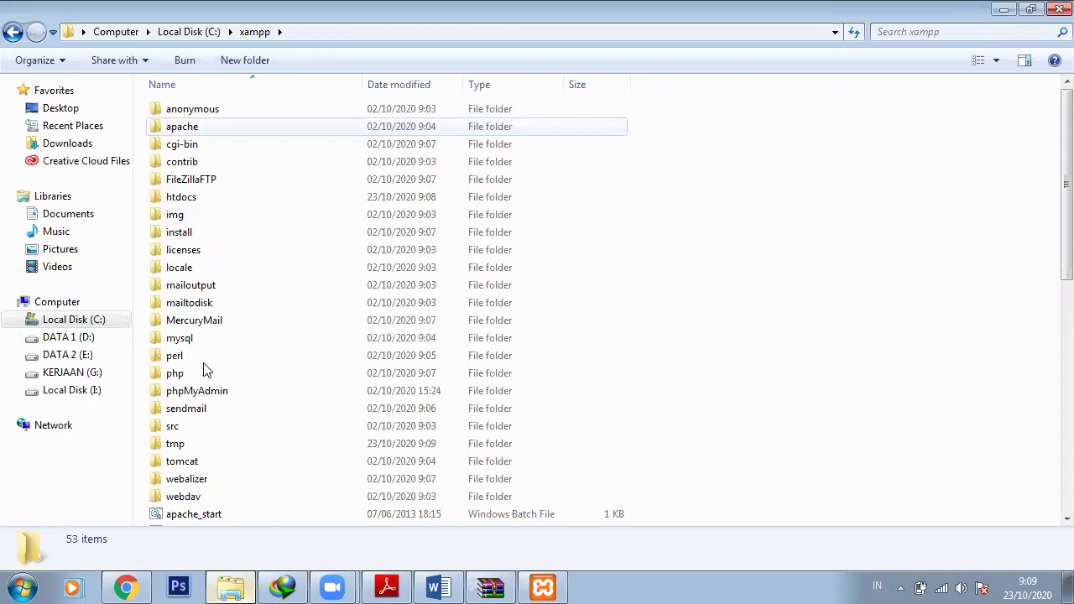
left_click(206, 288)
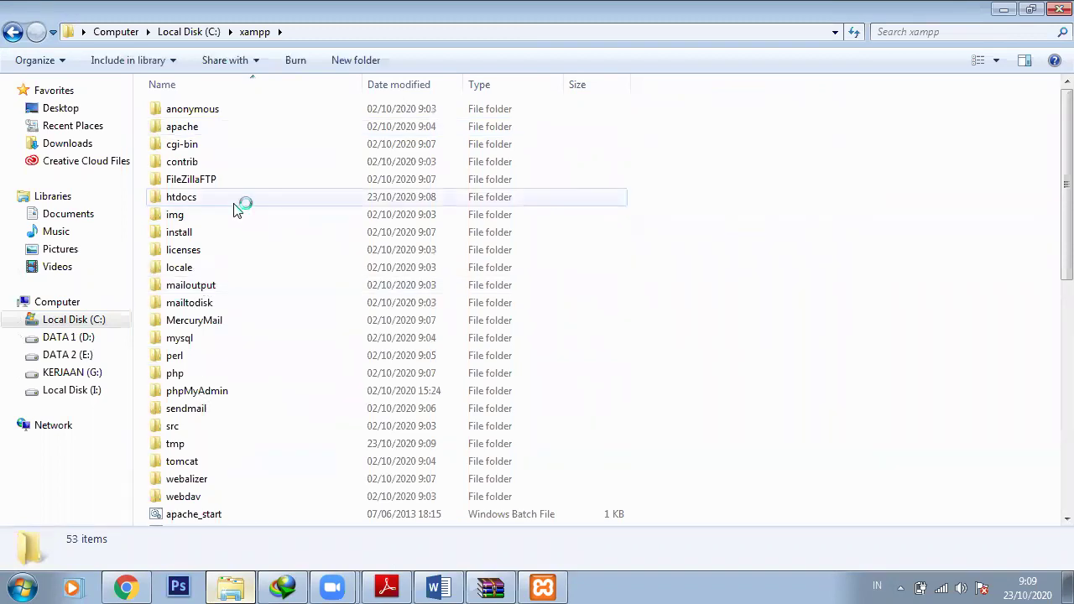
left_click(238, 199)
key("Return")
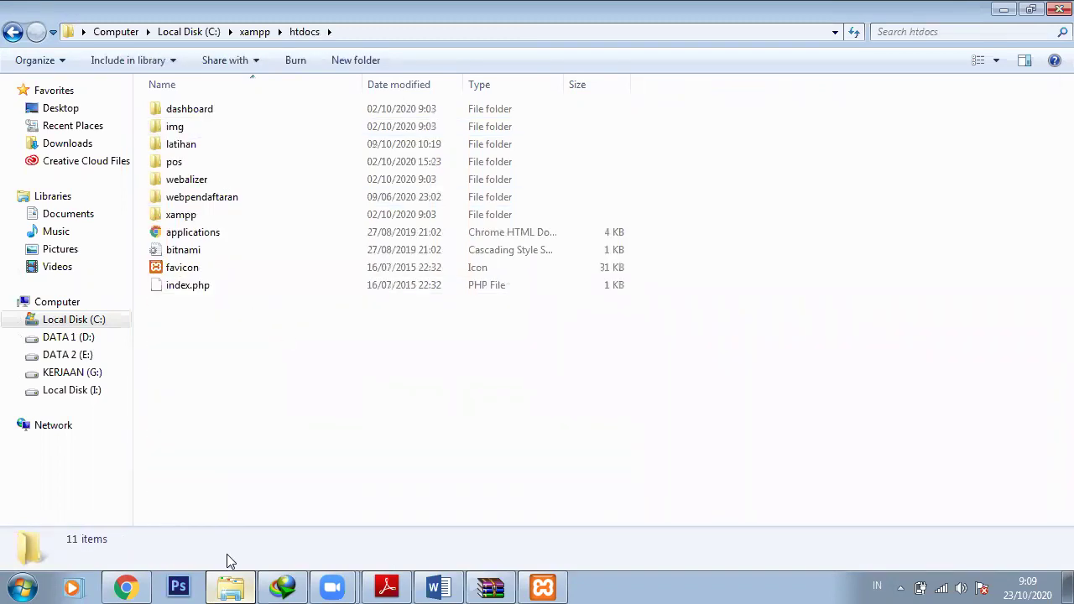
Review the Unknown database 'sipt' error page, then bring the htdocs folder forward
left_click(128, 585)
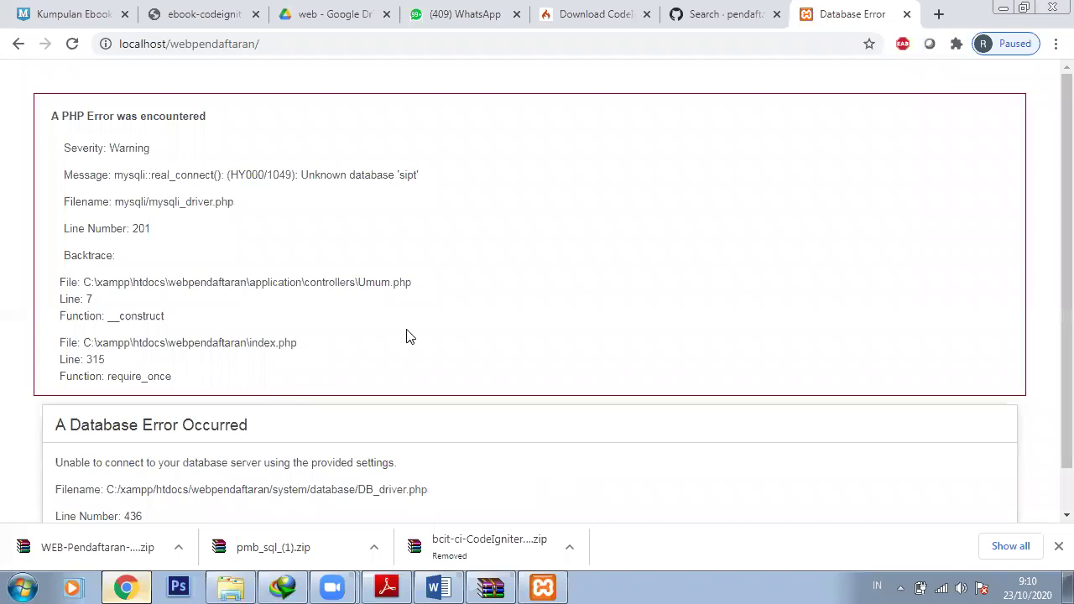
scroll(406, 336, "down", 1)
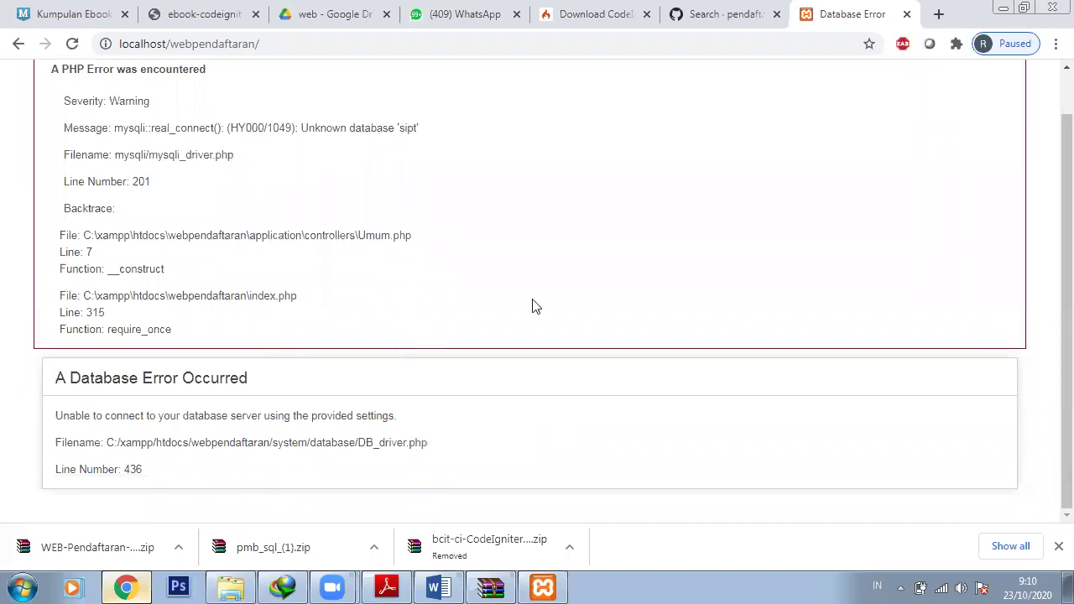
scroll(600, 216, "up", 1)
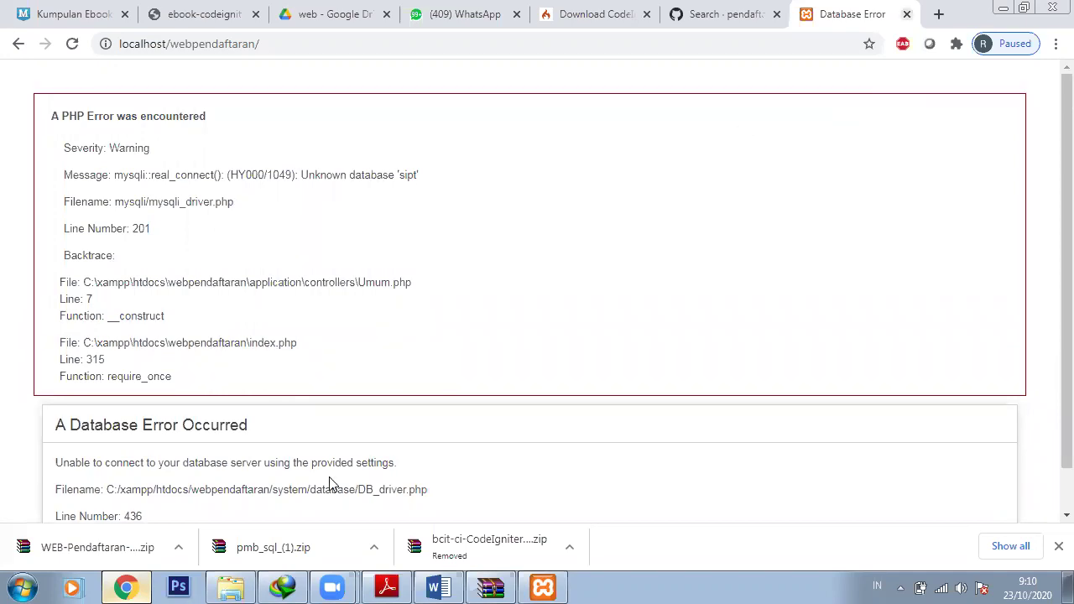
left_click(231, 584)
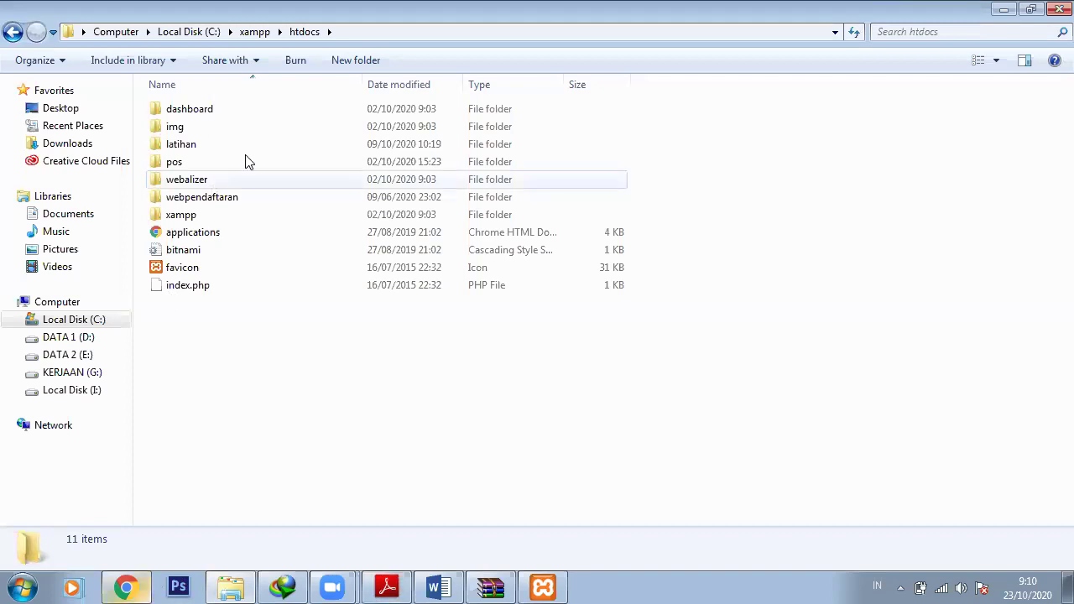
Search the webpendaftaran project folder for sql files
double_click(244, 199)
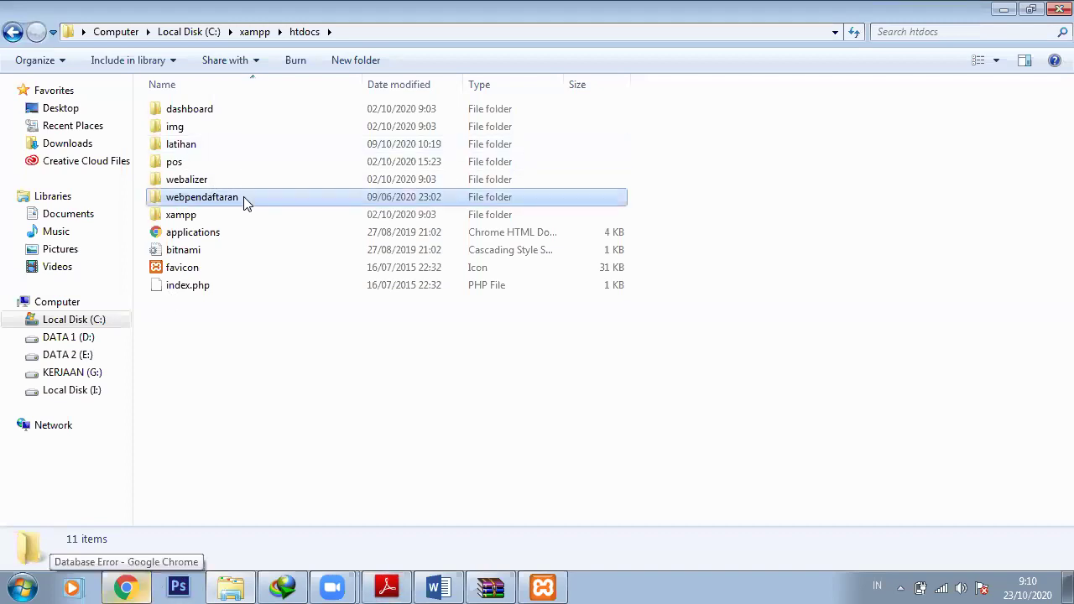
double_click(240, 128)
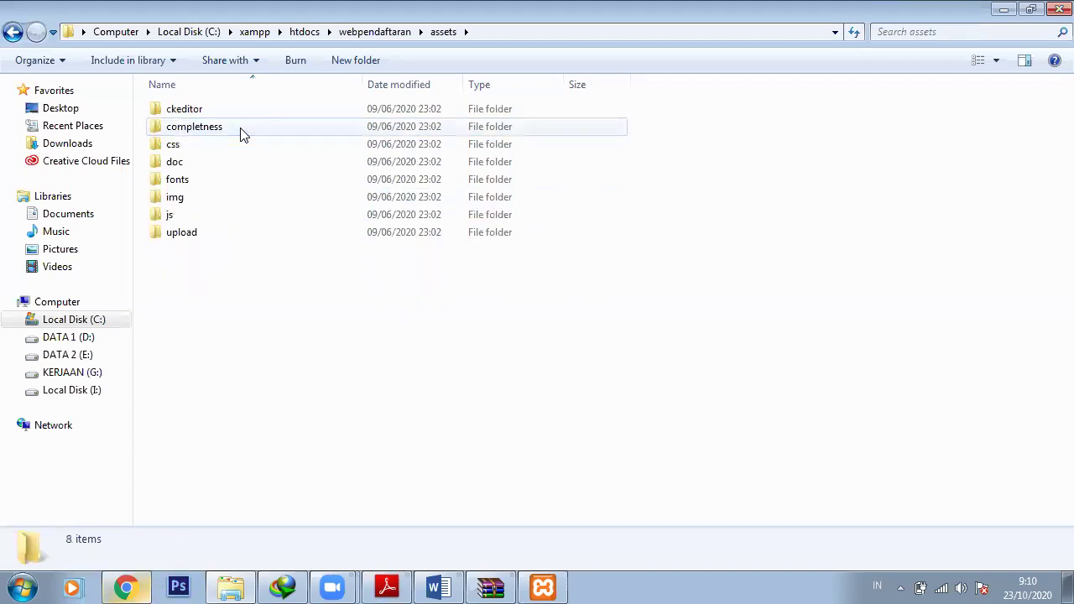
key("BackSpace")
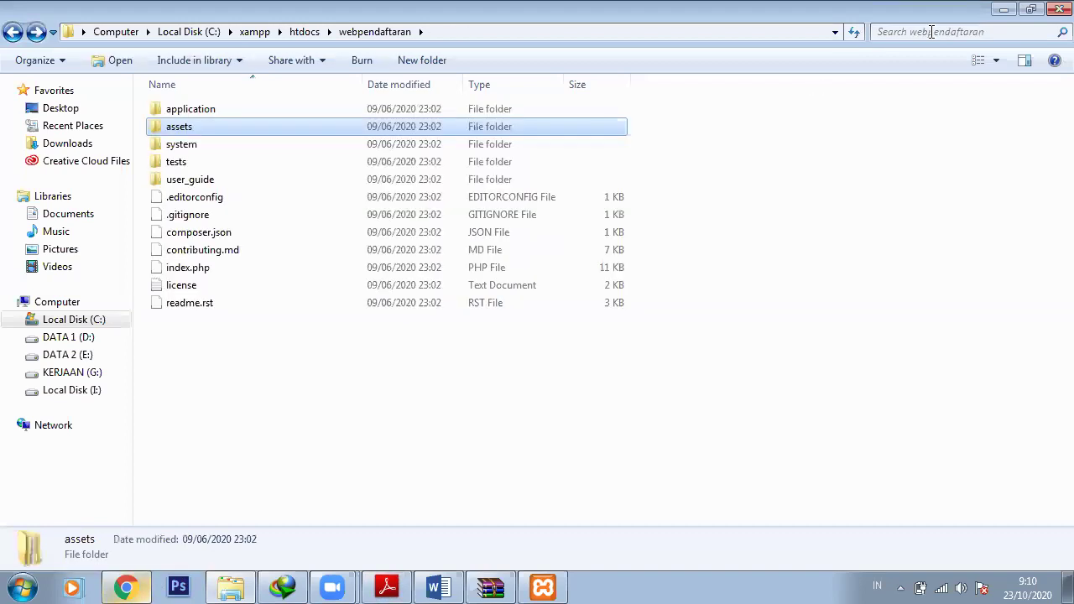
left_click(931, 31)
type("sql")
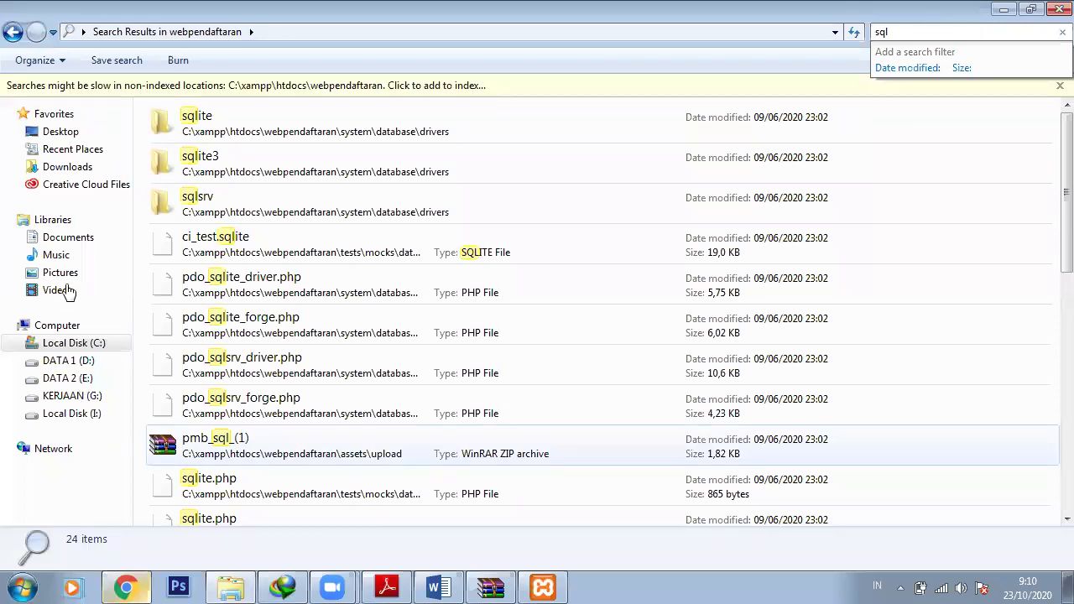
left_click(15, 32)
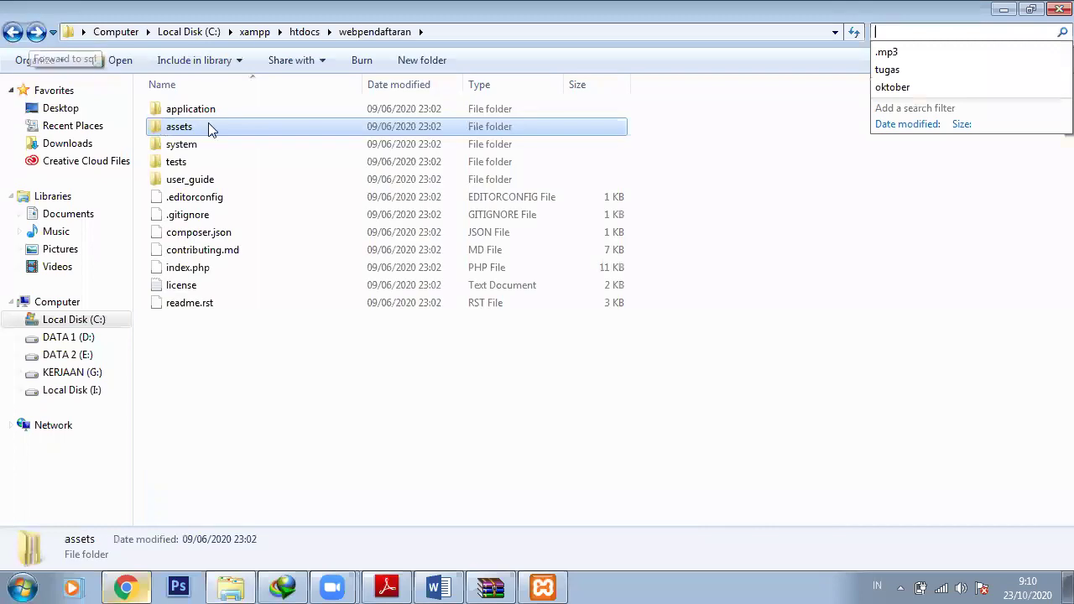
double_click(208, 122)
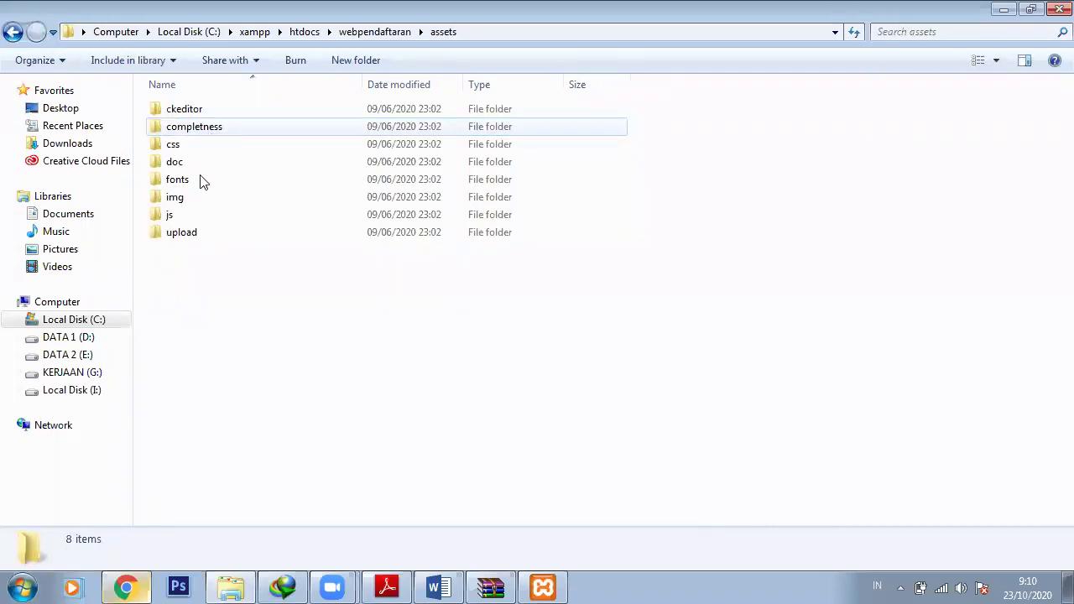
double_click(210, 232)
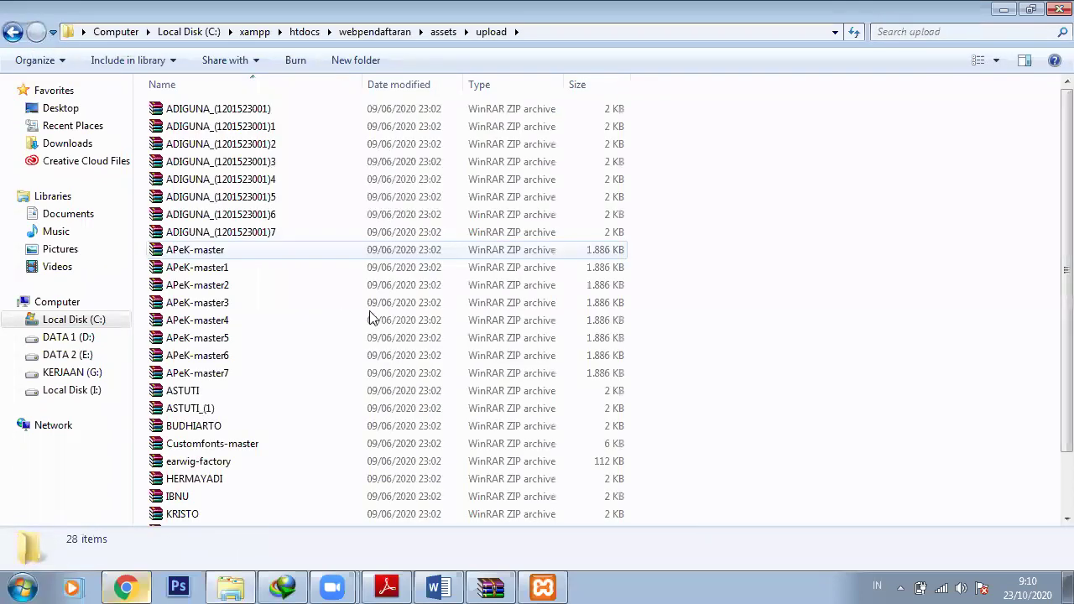
scroll(458, 318, "down", 2)
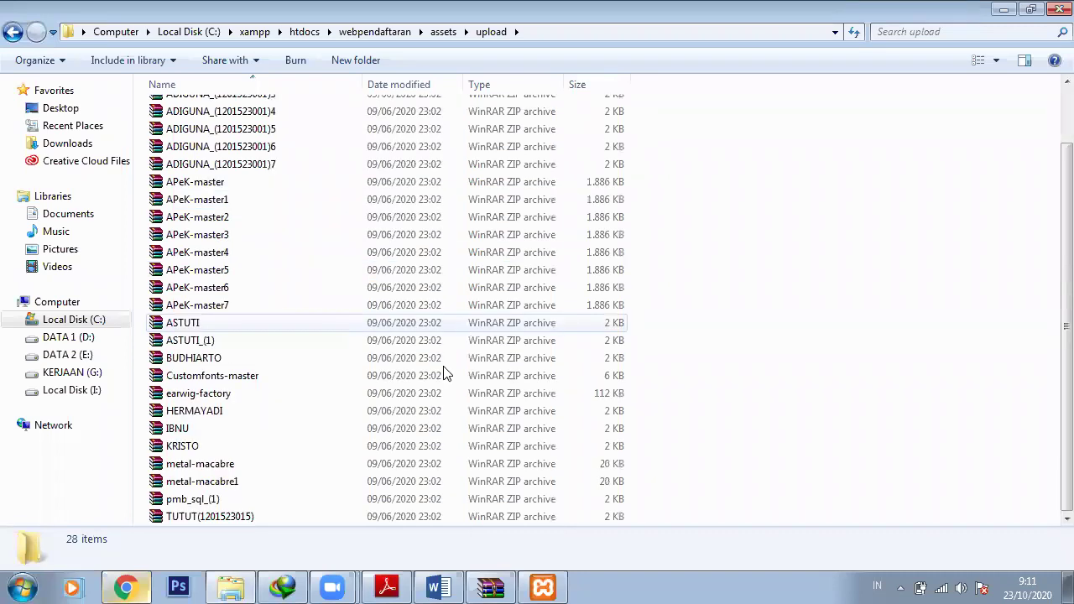
double_click(296, 518)
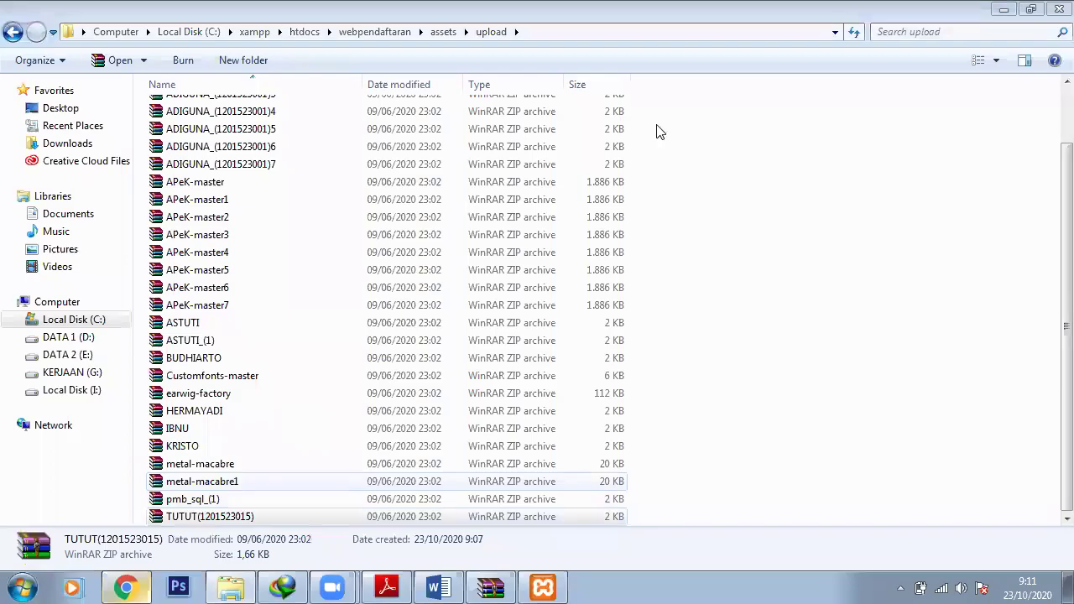
left_click(1053, 8)
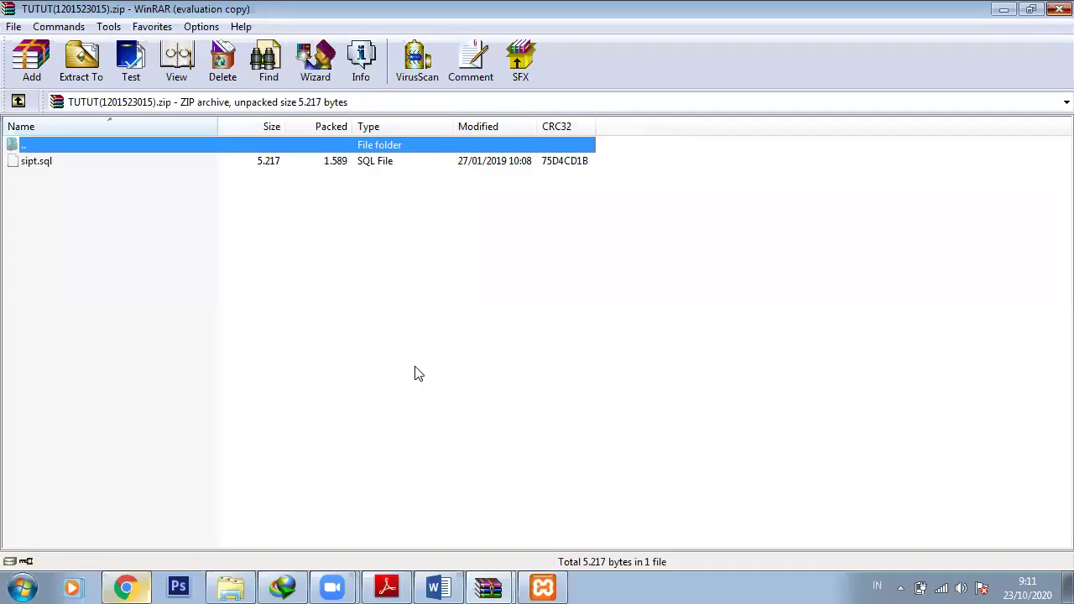
left_click(363, 417)
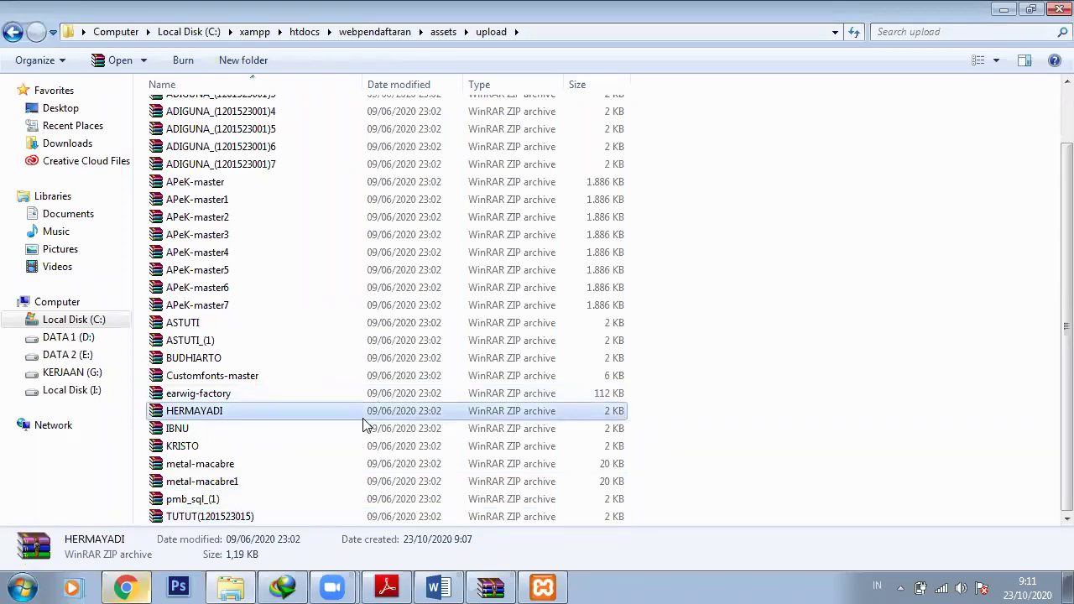
scroll(363, 425, "up", 2)
left_click(400, 196)
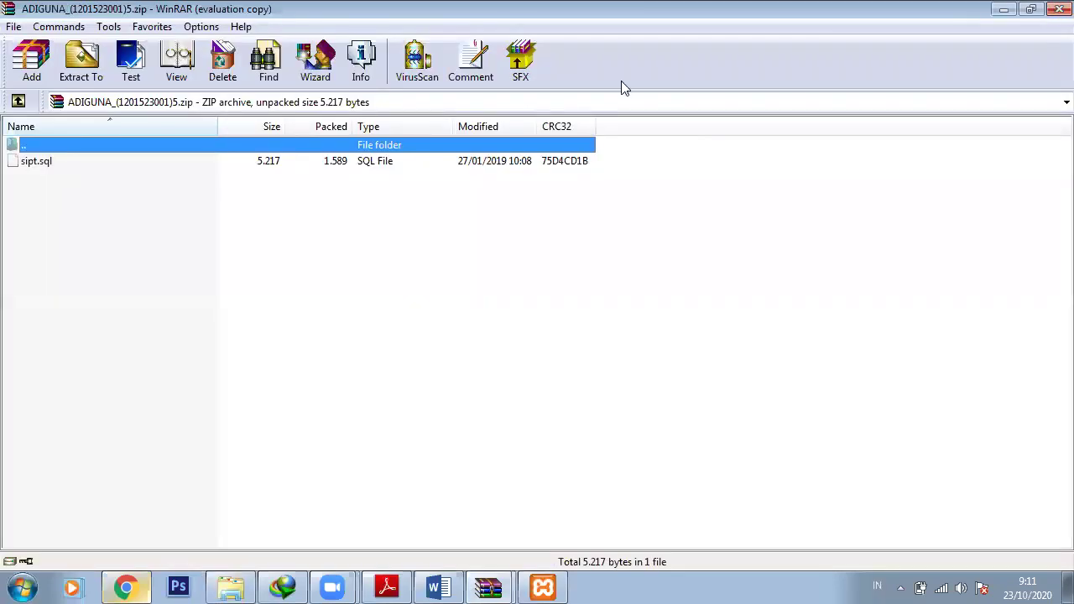
left_click(1058, 9)
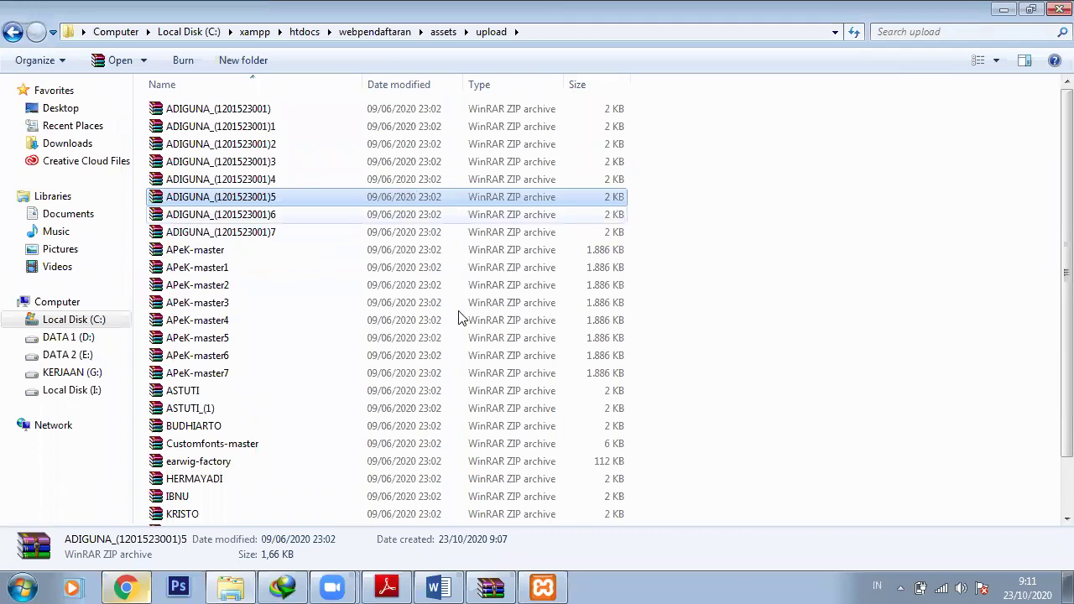
Open the APeK-master7 archive and select everything in its APeK-master folder
scroll(461, 317, "down", 2)
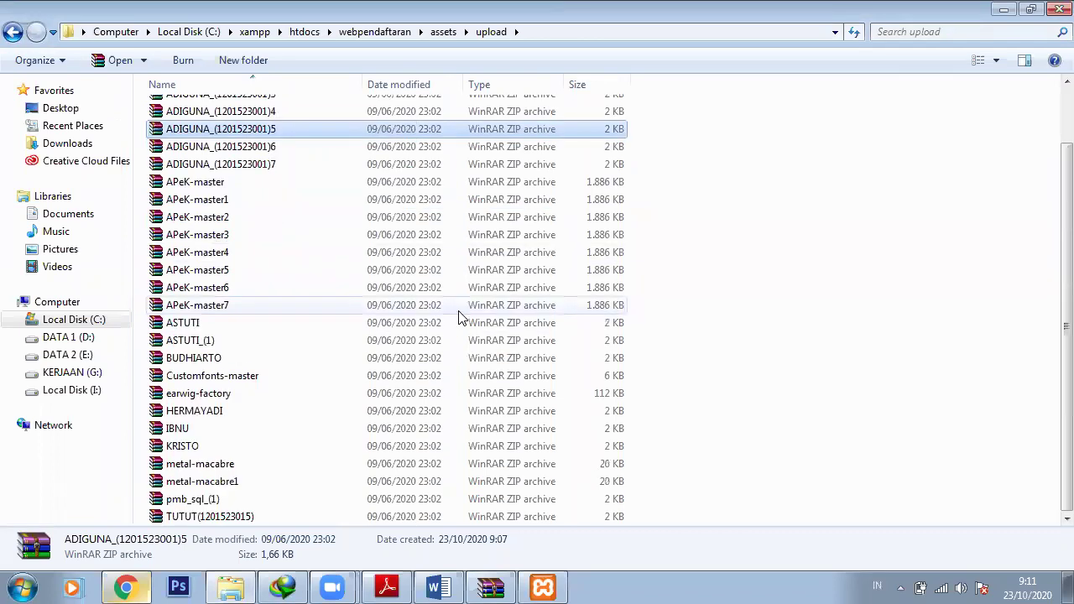
scroll(460, 318, "up", 2)
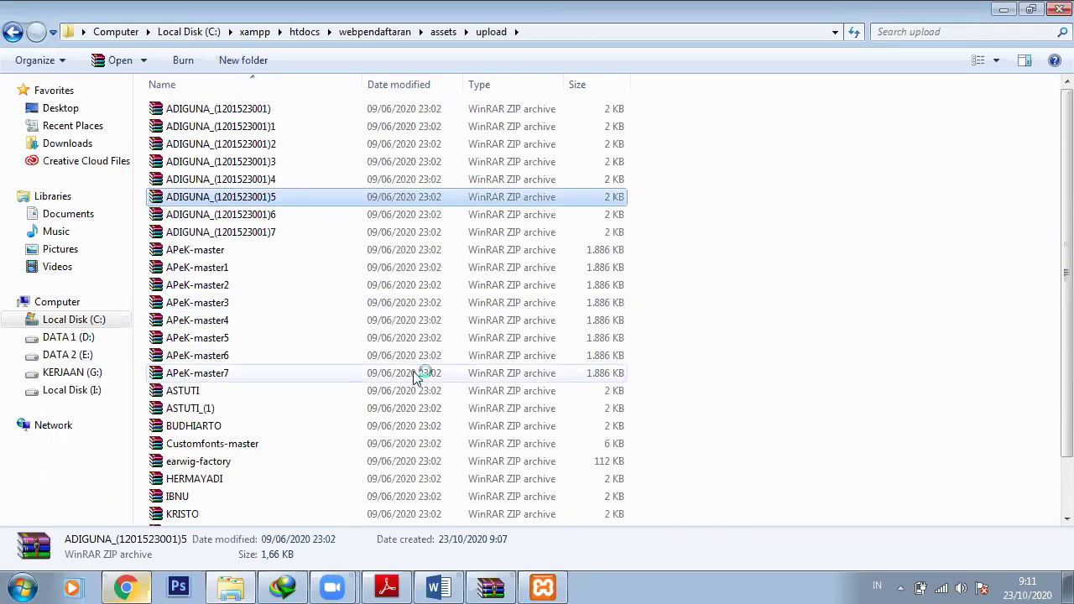
double_click(416, 374)
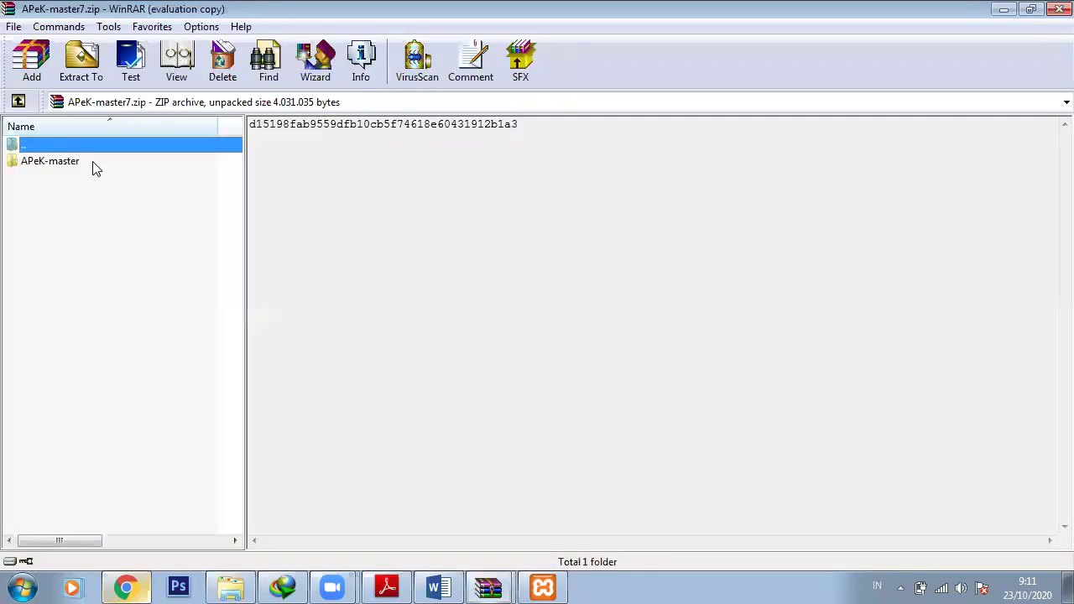
key("Escape")
double_click(47, 164)
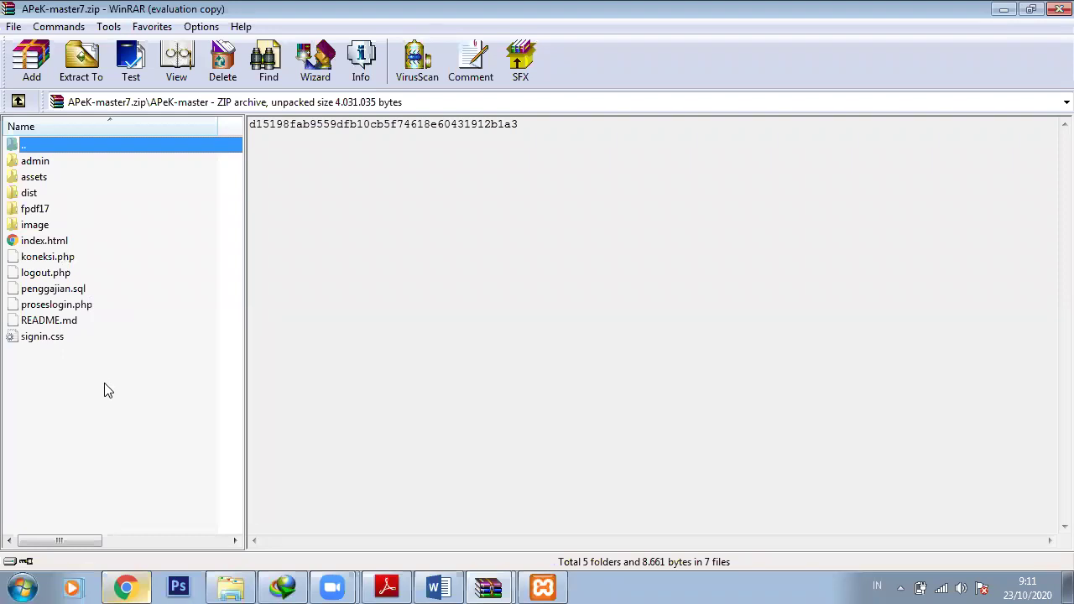
left_click(1006, 10)
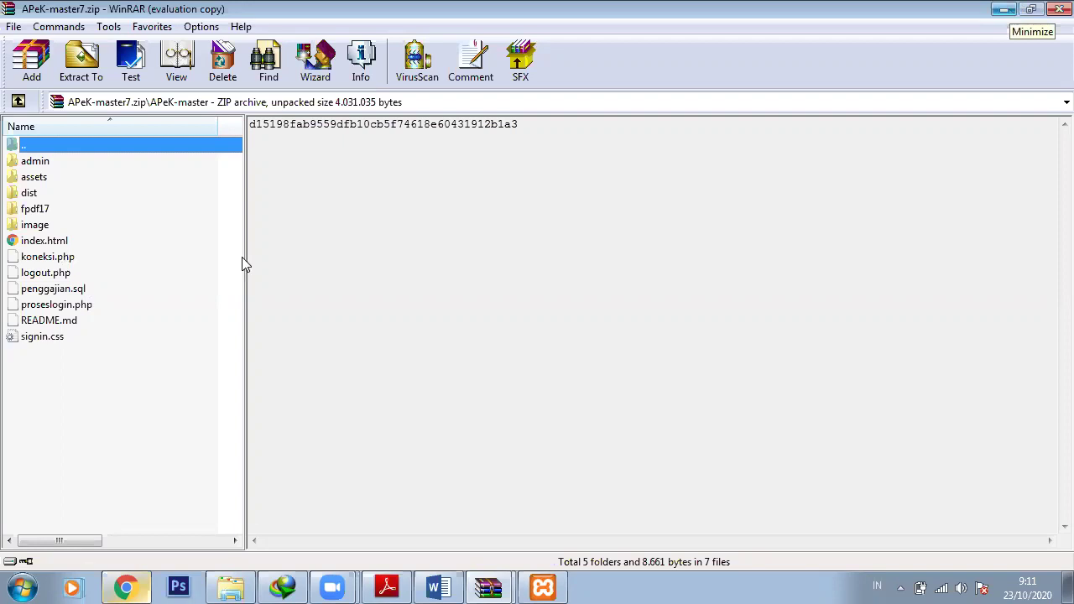
left_click_drag(65, 383, 41, 163)
left_click(231, 587)
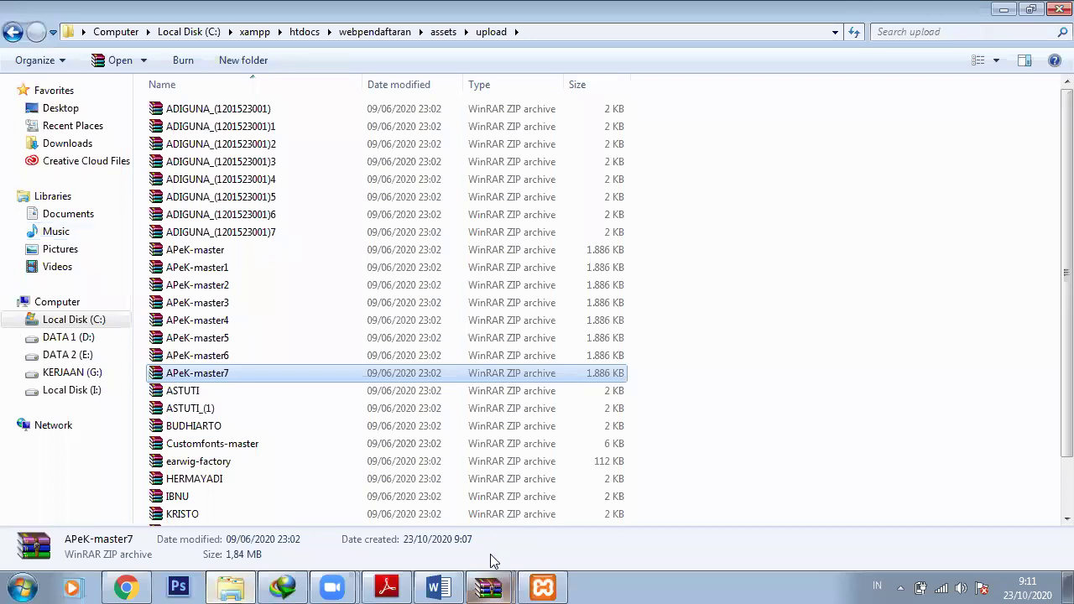
left_click(487, 587)
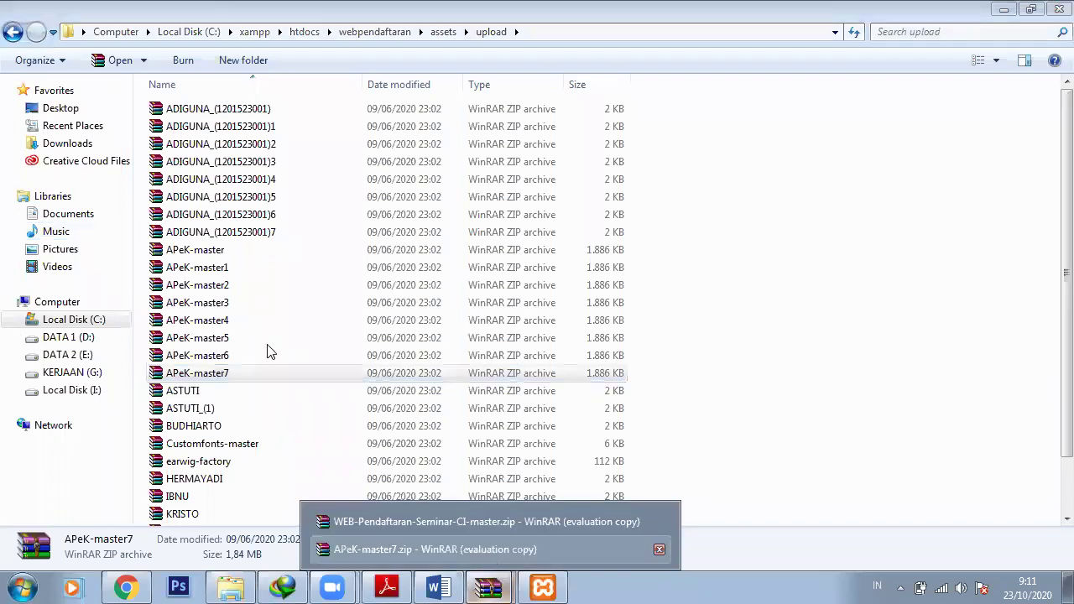
double_click(231, 239)
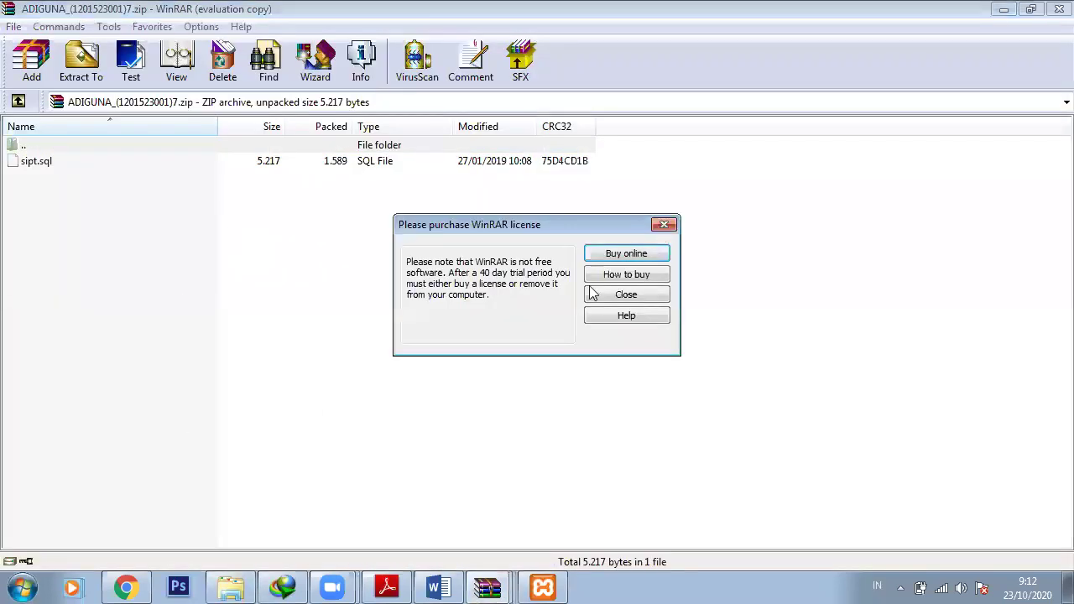
left_click(592, 293)
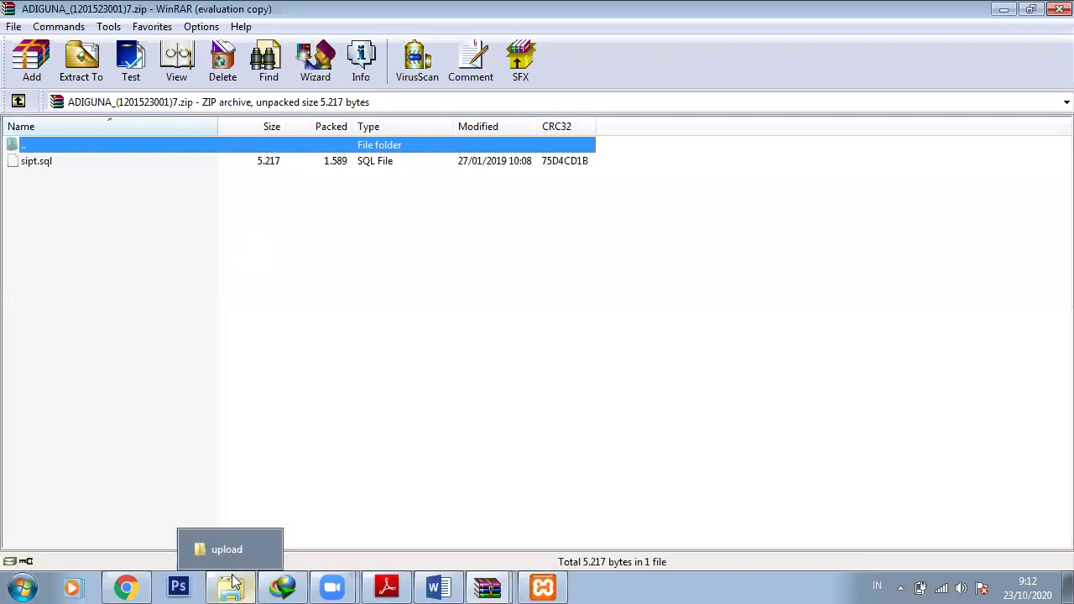
Navigate Explorer back from the upload folder to htdocs
left_click(234, 581)
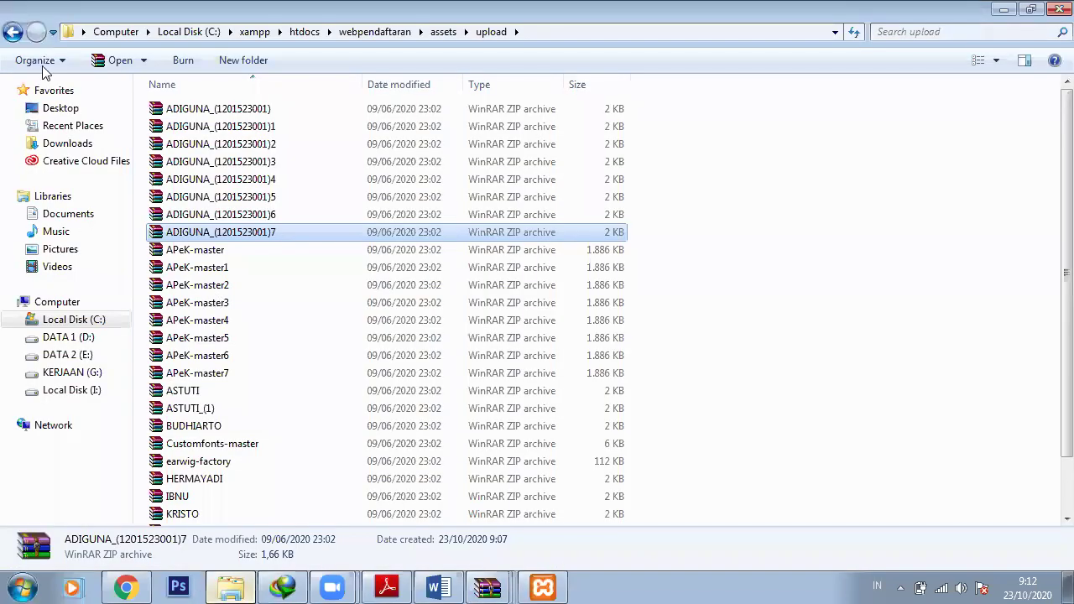
left_click(15, 33)
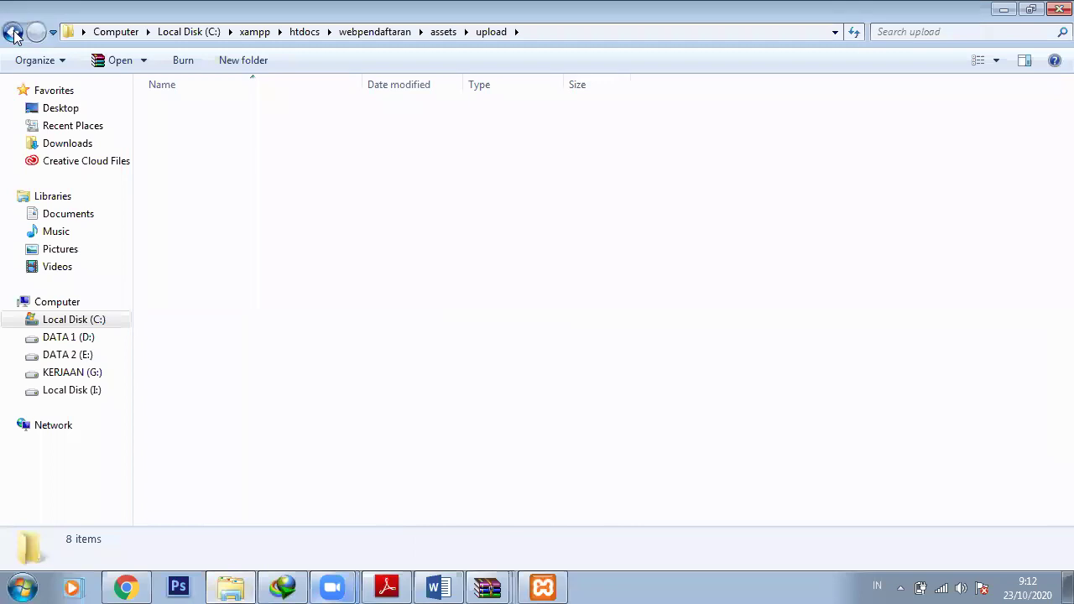
left_click(12, 32)
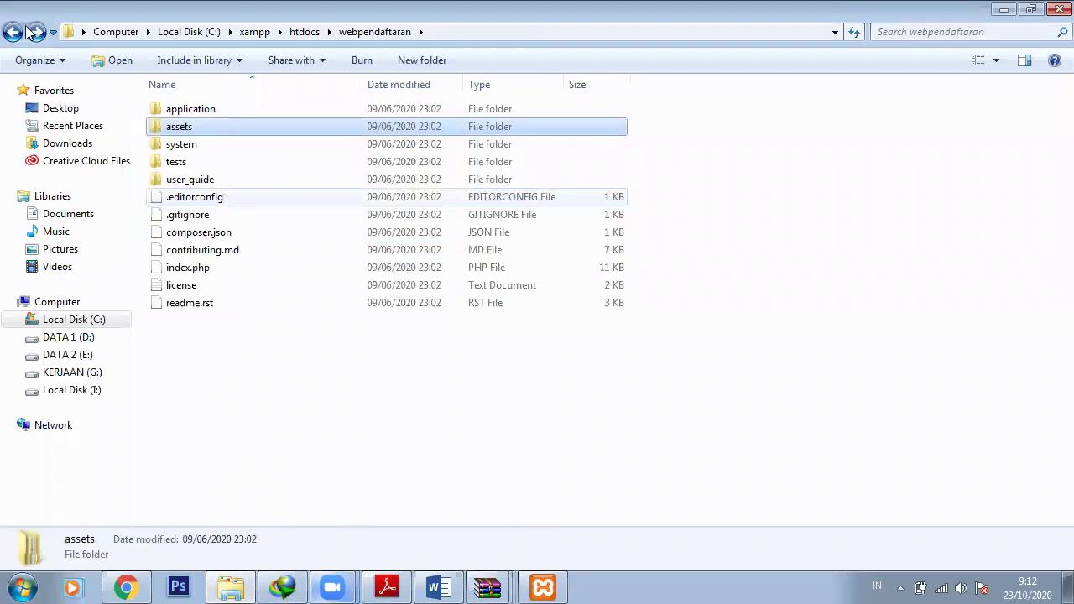
left_click(13, 32)
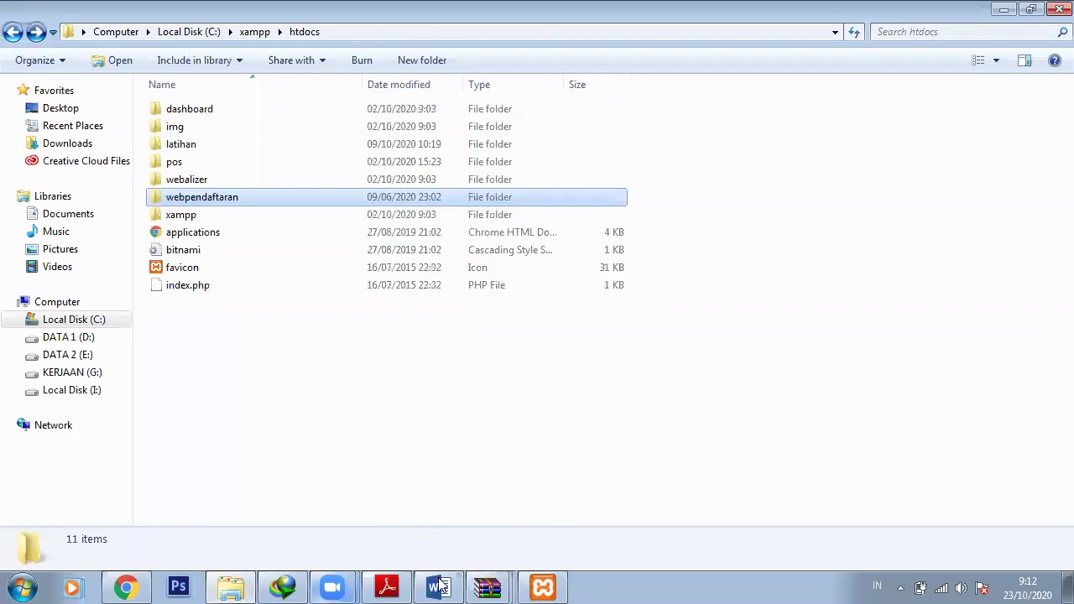
left_click(491, 584)
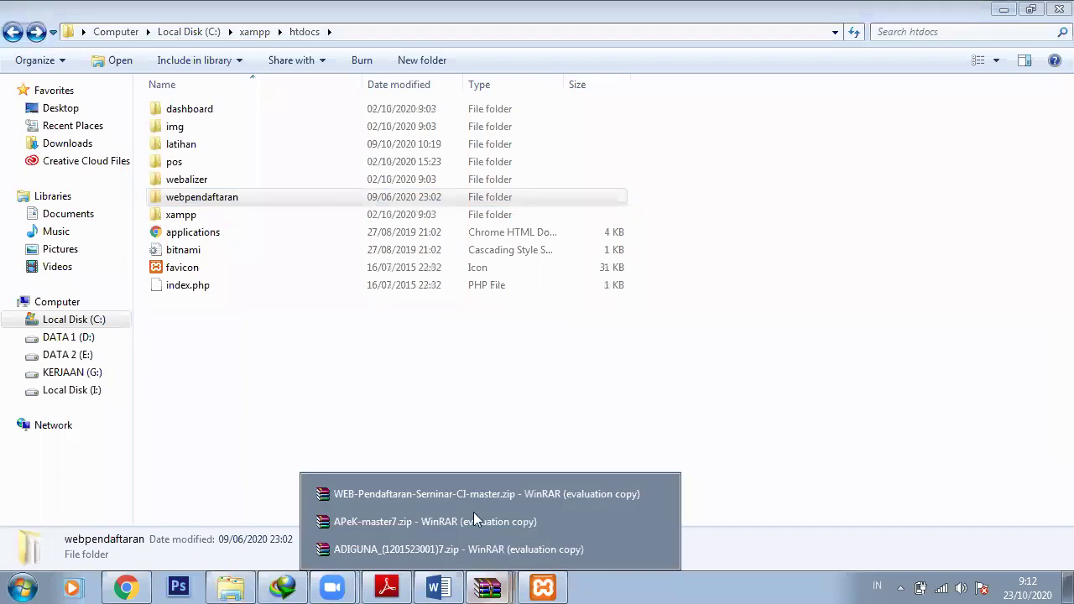
Drag APeK-master from the APeK-master7 archive into htdocs, rename it penggajian, and open it
left_click(474, 518)
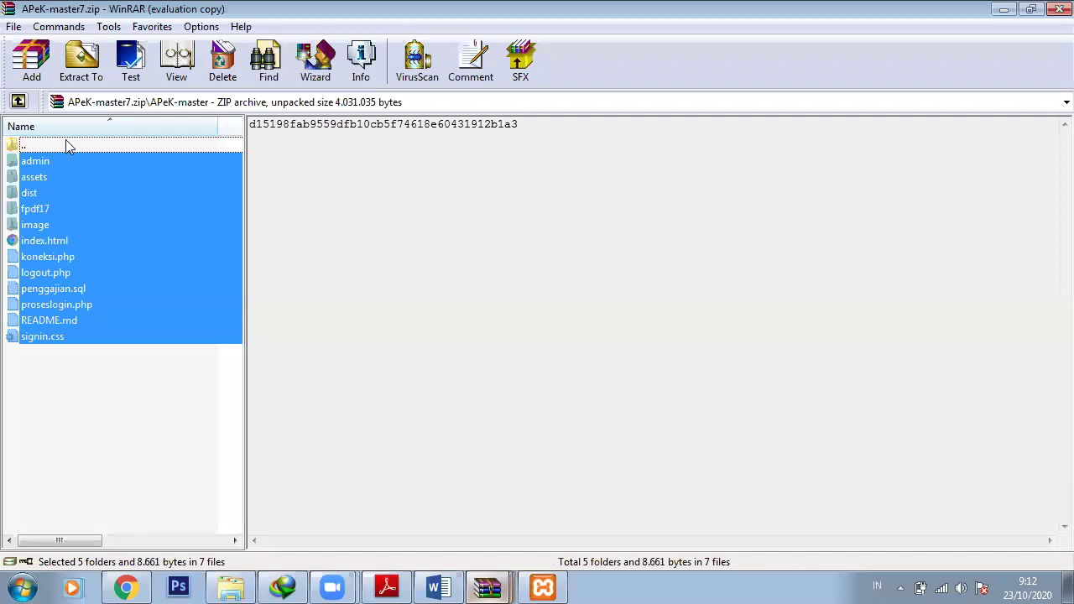
left_click_drag(78, 163, 305, 449)
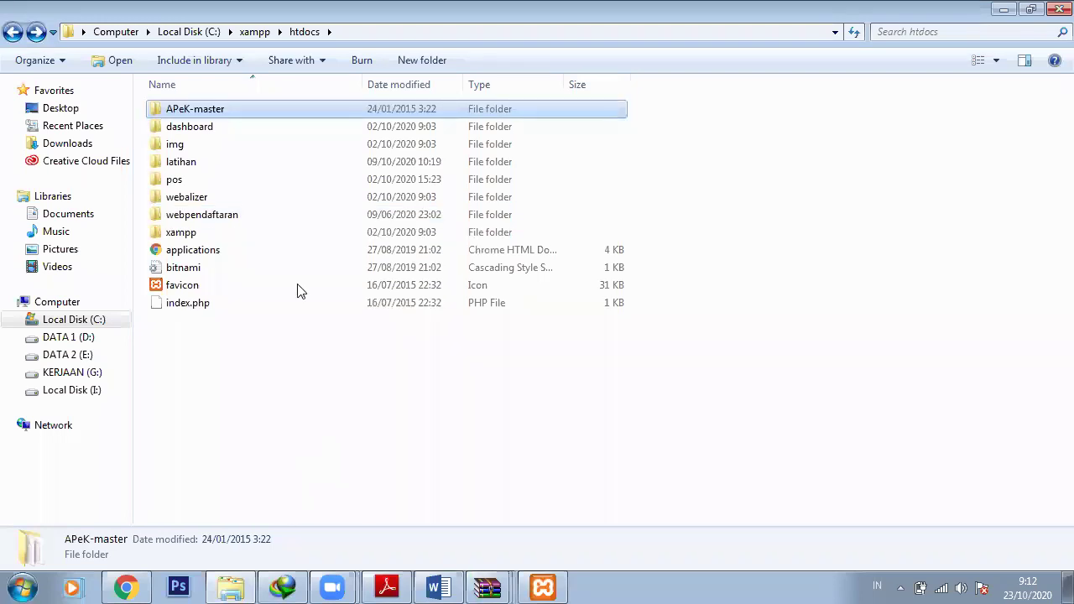
key("F2")
type("pe")
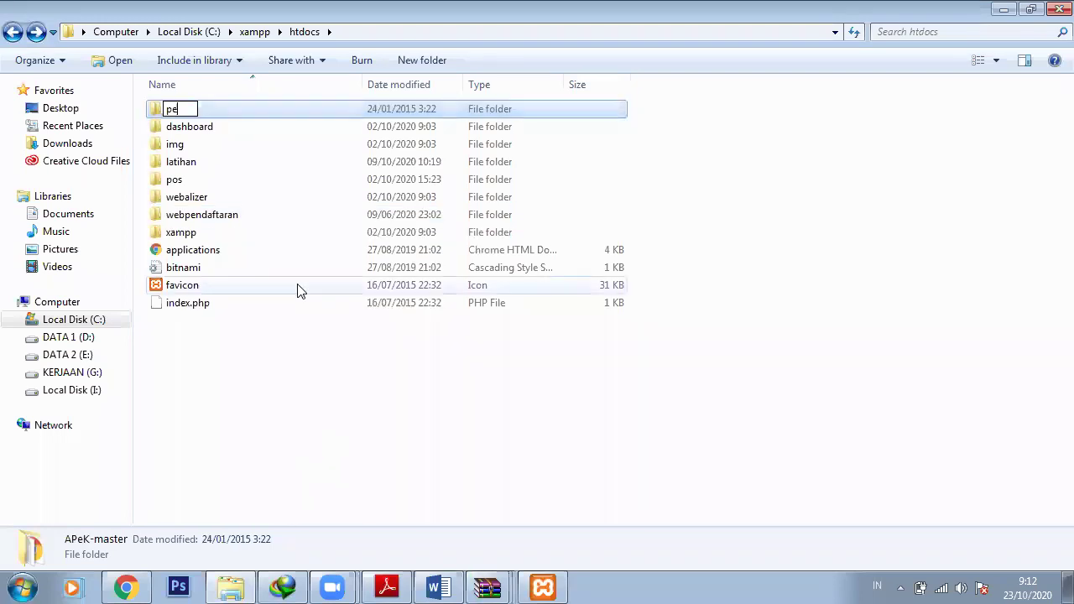
type("nggajian")
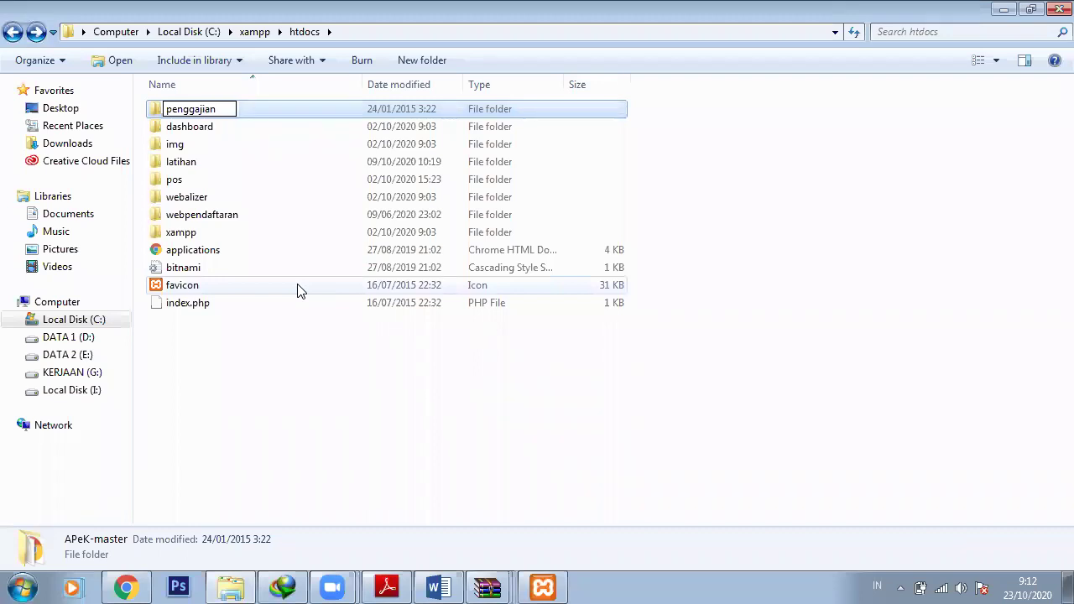
key("Return")
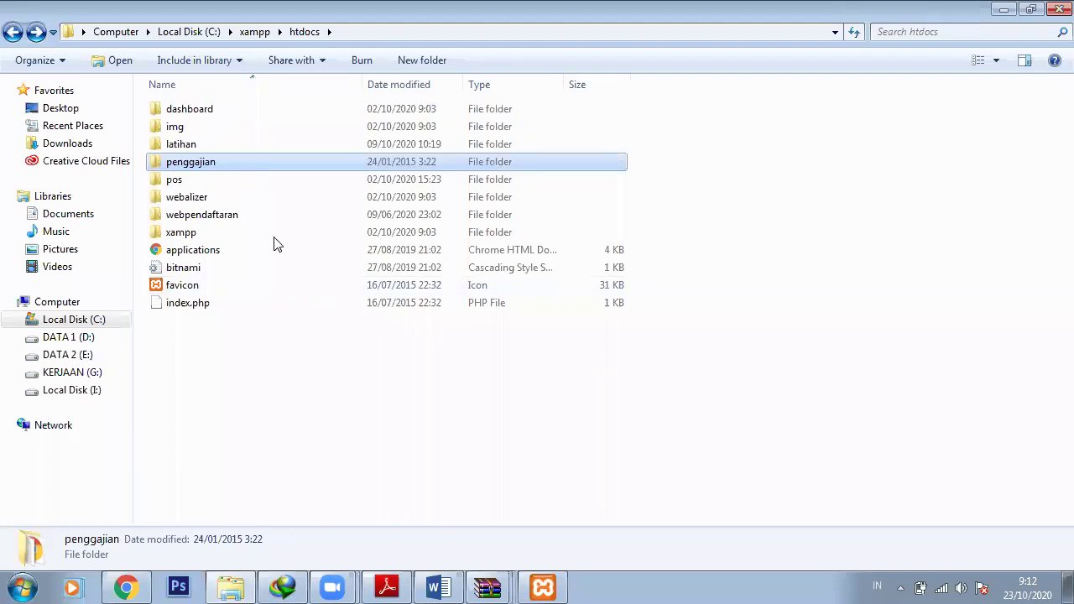
key("Return")
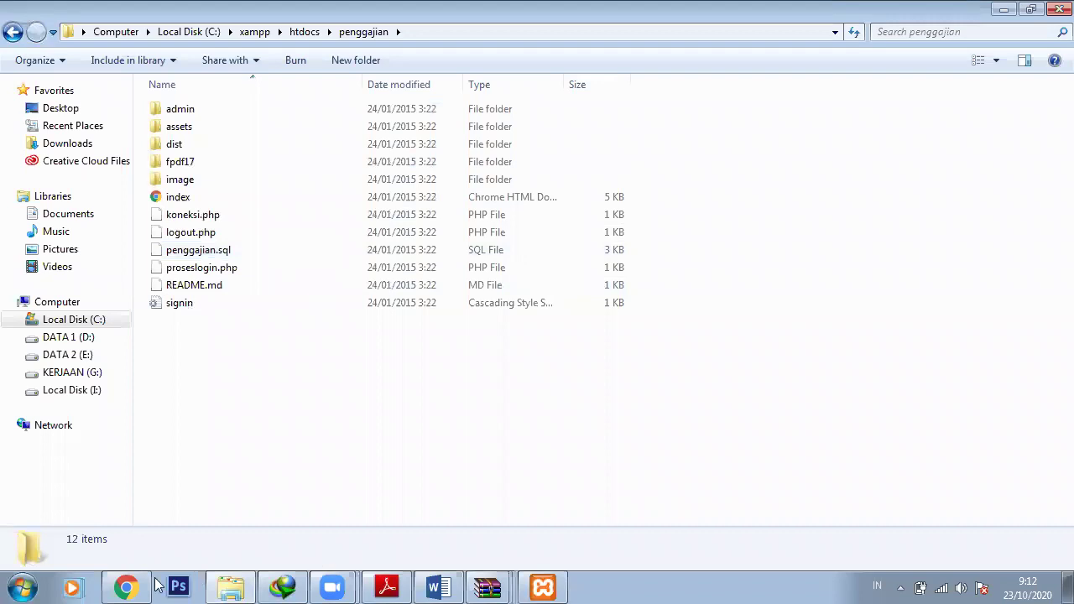
Load the APeK login page at localhost/penggajian in a new Chrome tab
left_click(150, 586)
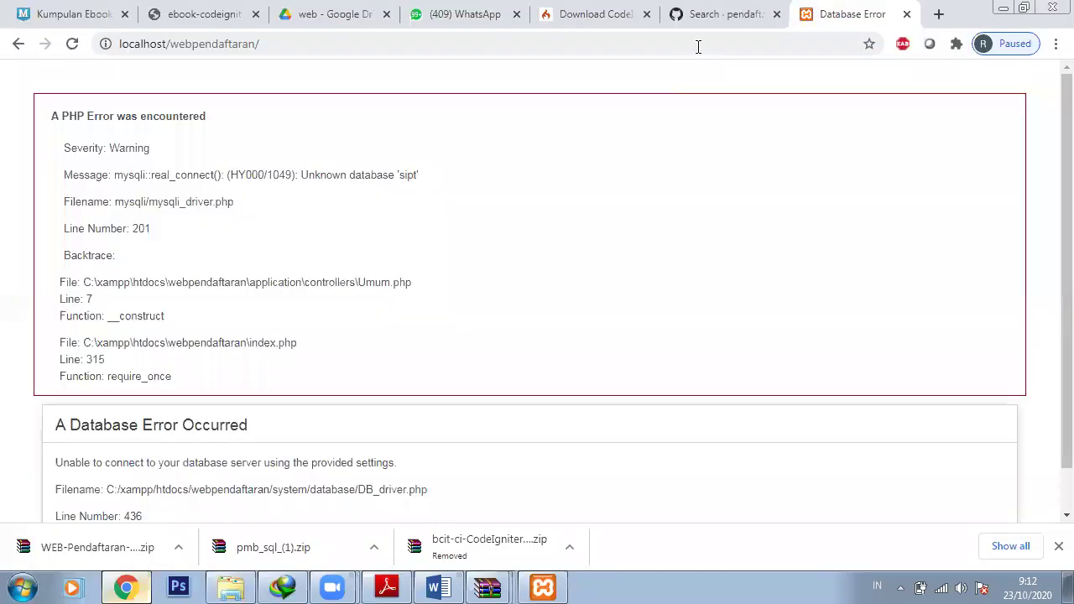
left_click(697, 46)
key("ctrl+c")
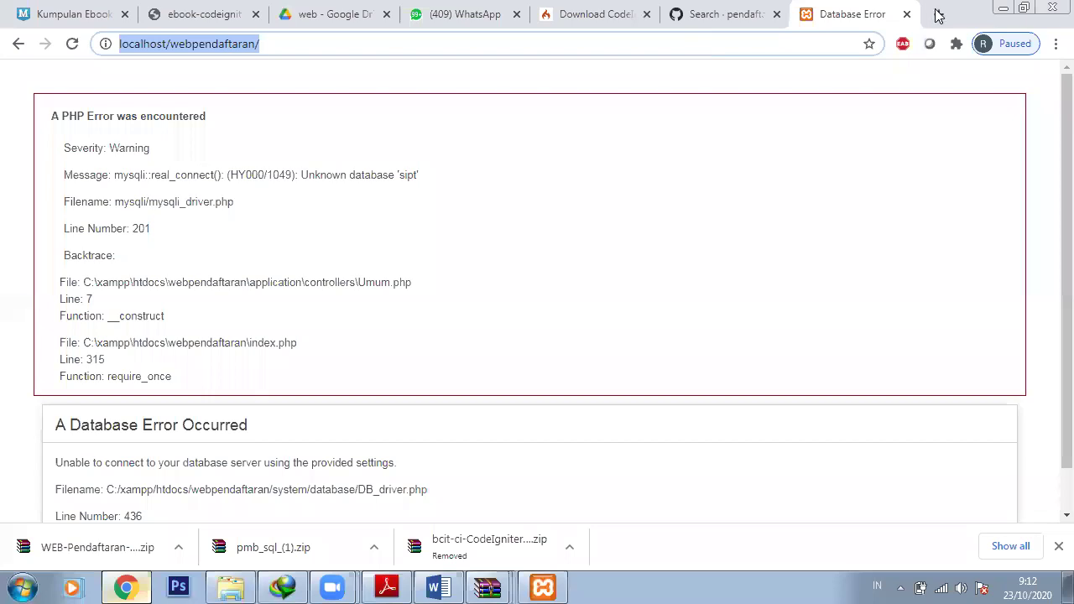
left_click(938, 16)
key("ctrl+v")
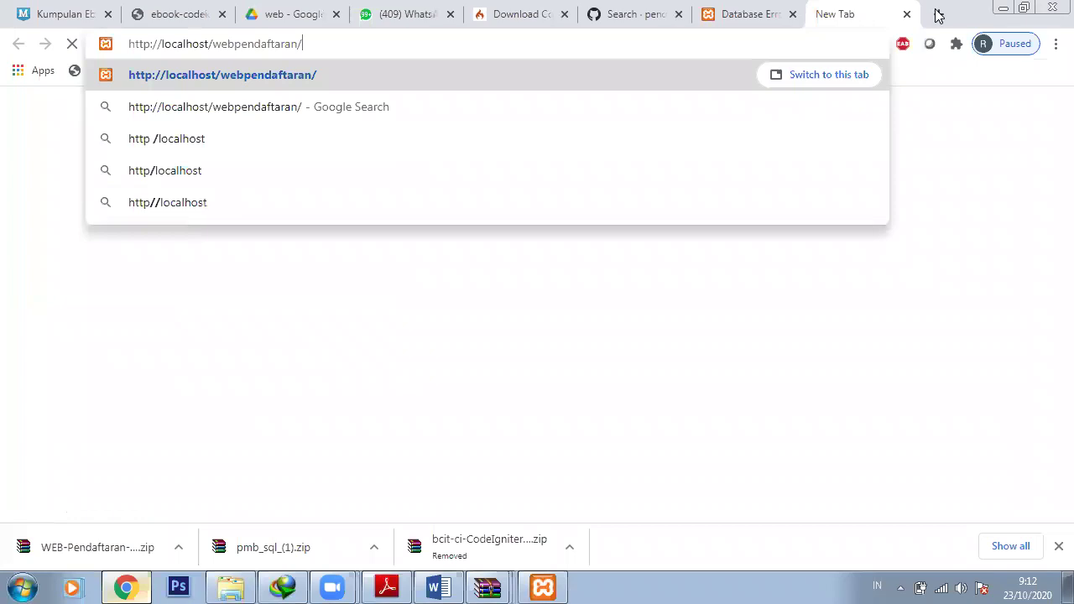
key("BackSpace")
key("BackSpace")
key("BackSpace")
key("BackSpace")
key("BackSpace")
key("BackSpace")
key("BackSpace")
key("BackSpace")
key("BackSpace")
key("BackSpace")
key("BackSpace")
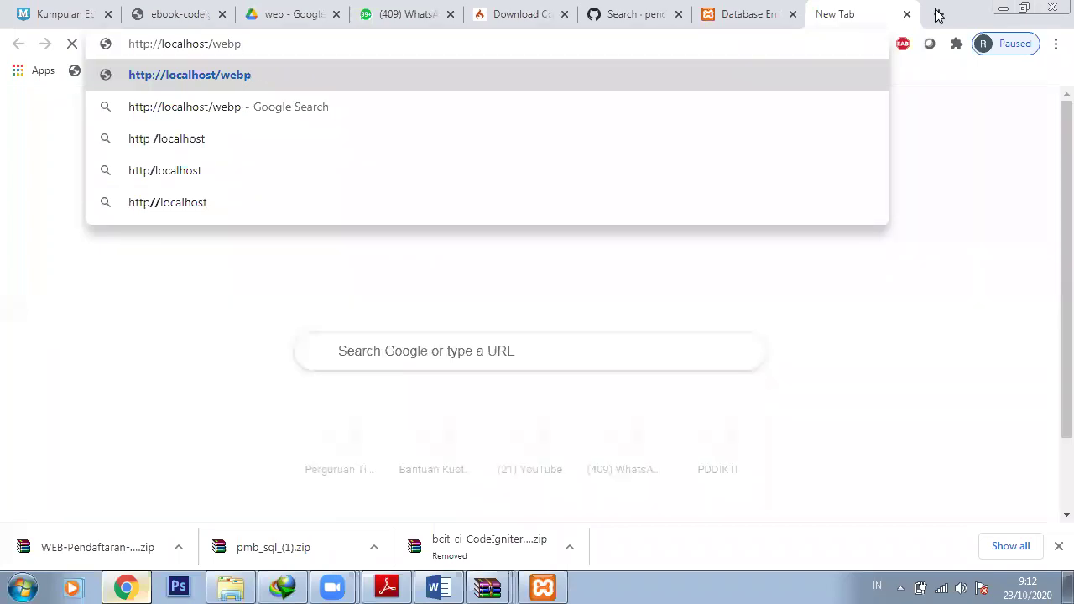
key("BackSpace")
key("BackSpace")
key("BackSpace")
key("BackSpace")
type("penggajian")
key("Return")
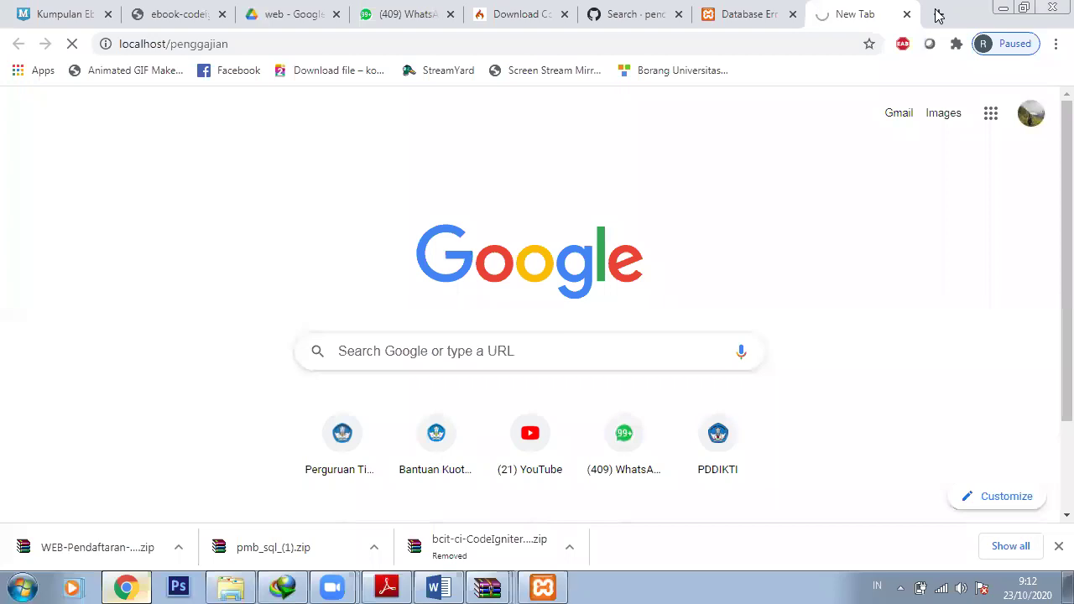
Open localhost/phpmyadmin in another tab and switch between it and the APeK tab
left_click(938, 16)
type("lo")
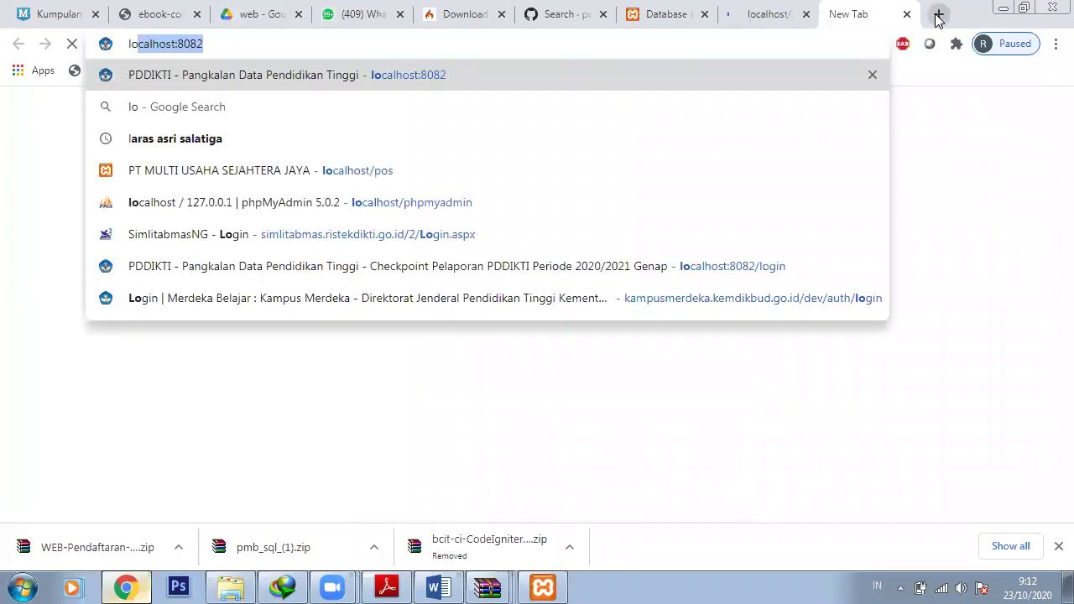
key("End")
key("BackSpace")
key("BackSpace")
key("BackSpace")
key("BackSpace")
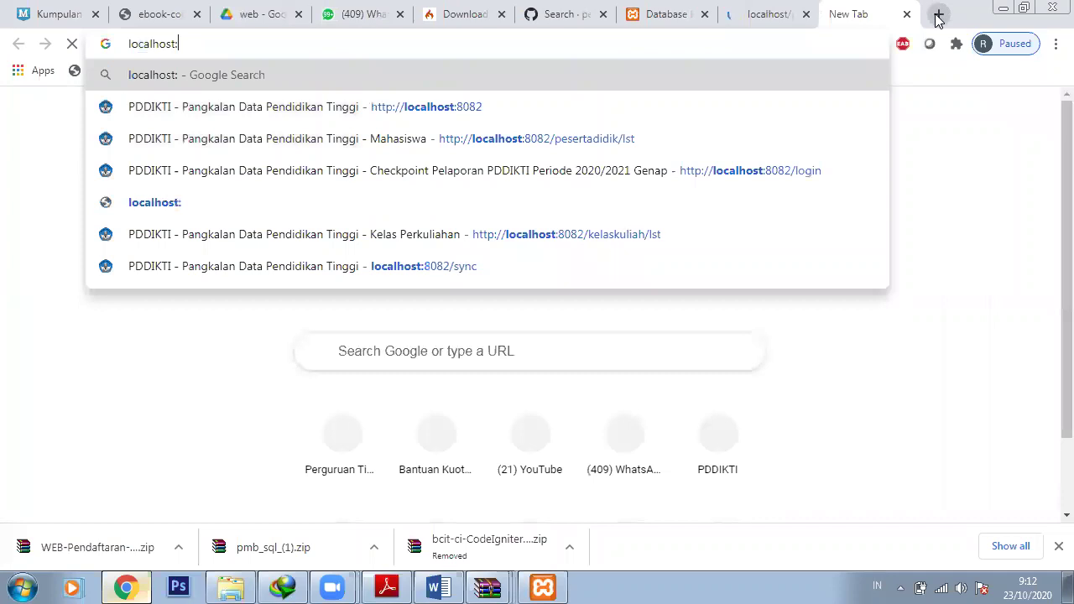
key("BackSpace")
type("/ph")
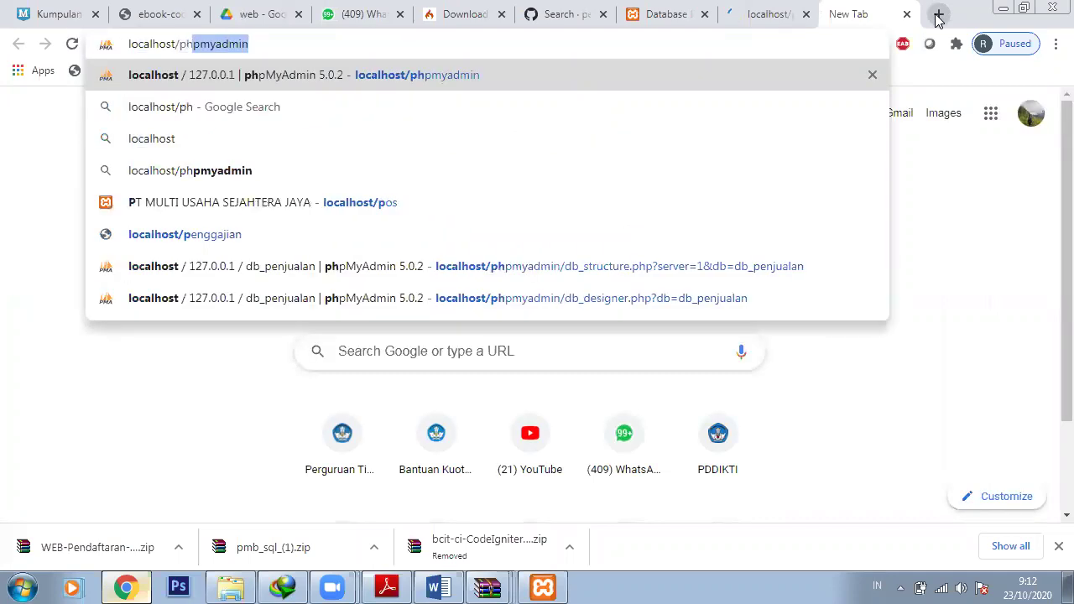
type("p")
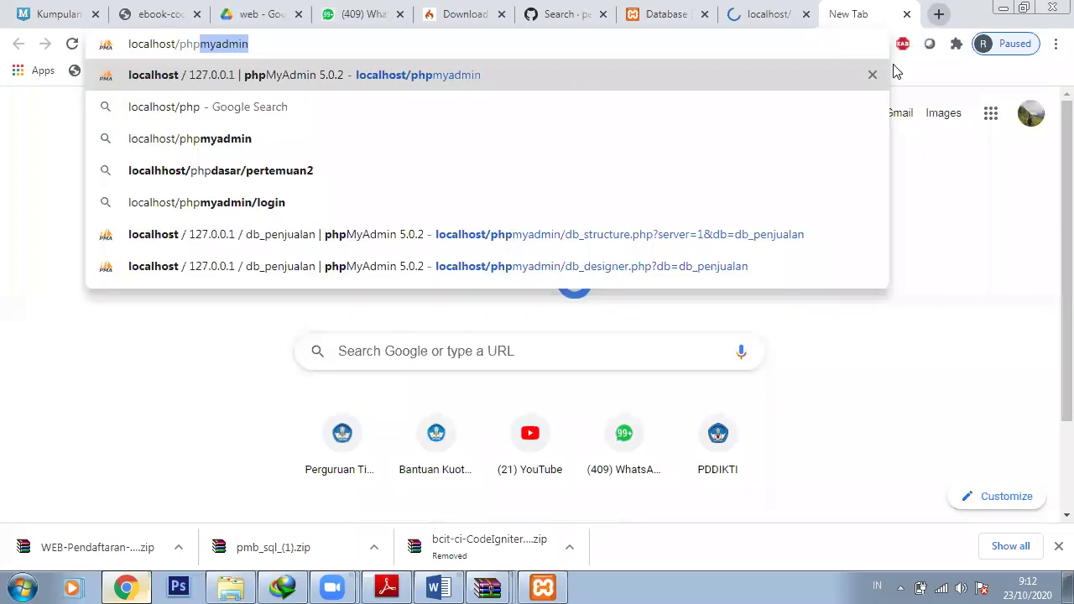
left_click(798, 64)
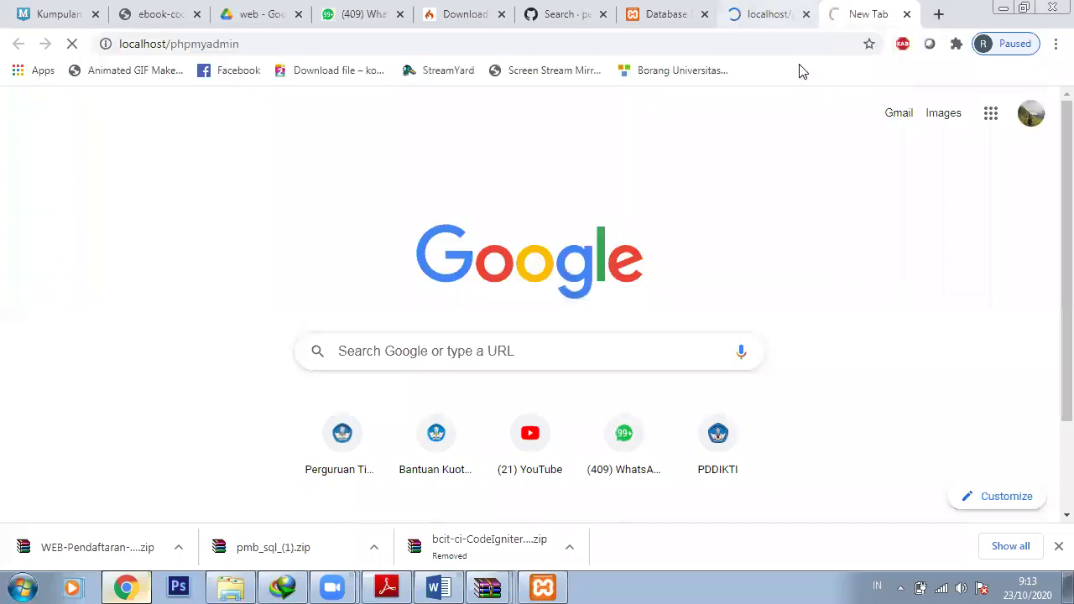
left_click(758, 15)
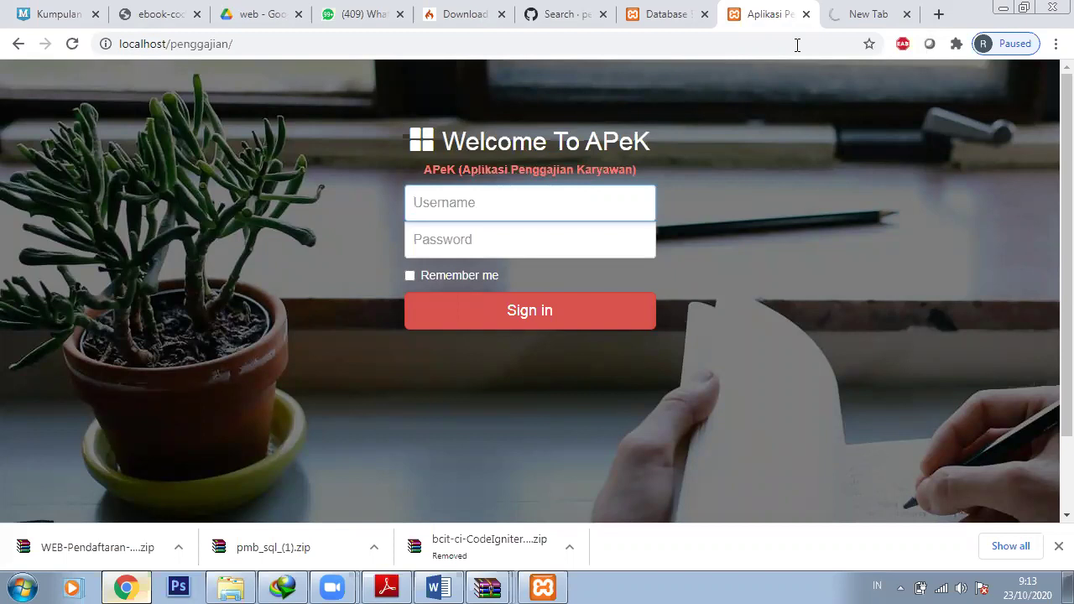
key("ctrl+Tab")
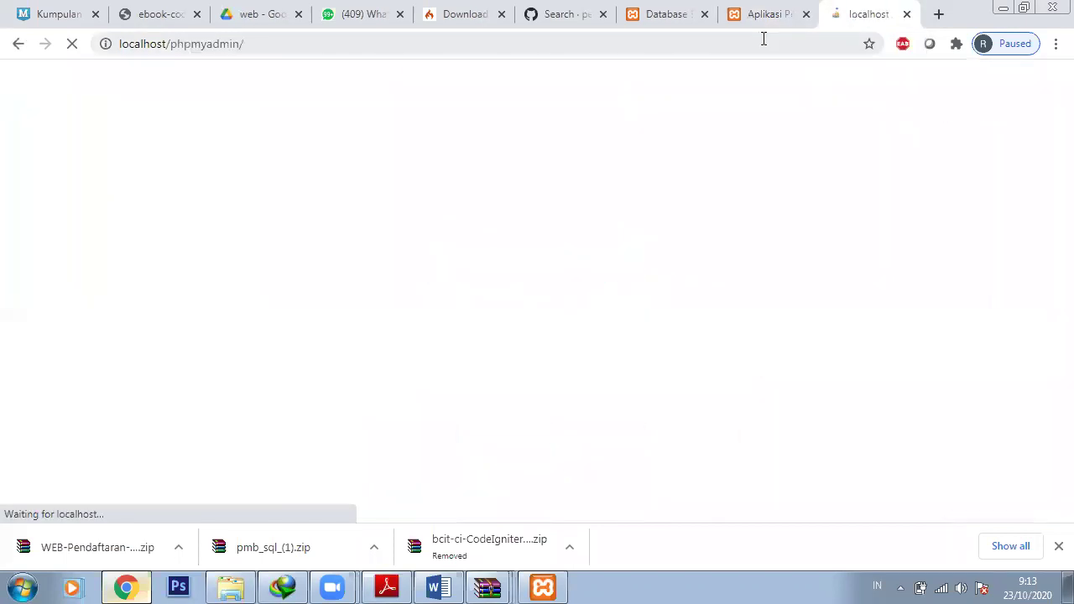
Check the penggajian.sql file name in the penggajian project folder, leaving it unchanged
key("ctrl+shift+Tab")
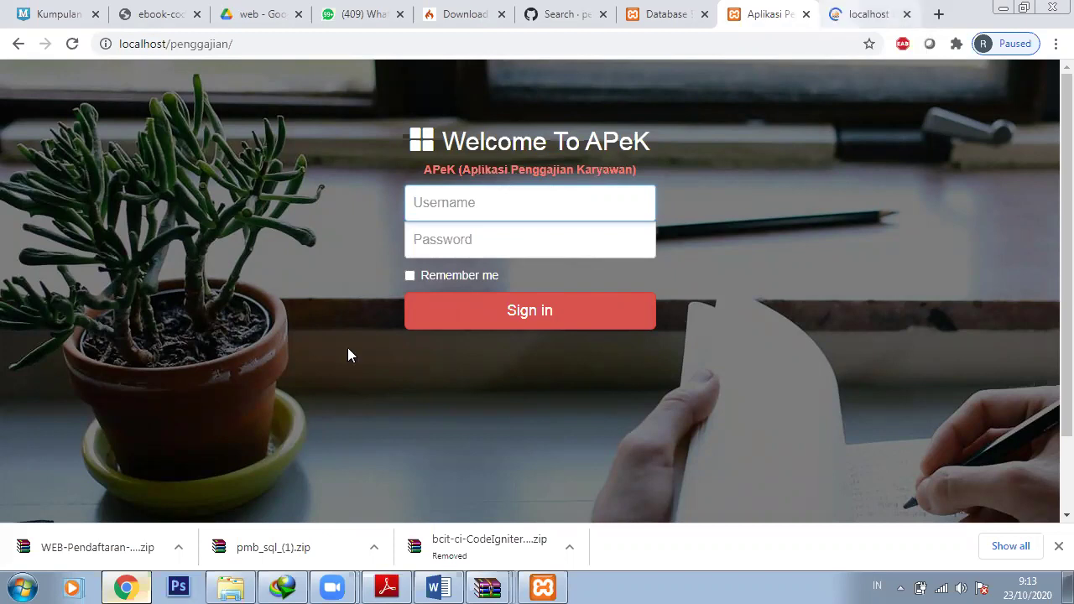
key("ctrl+Tab")
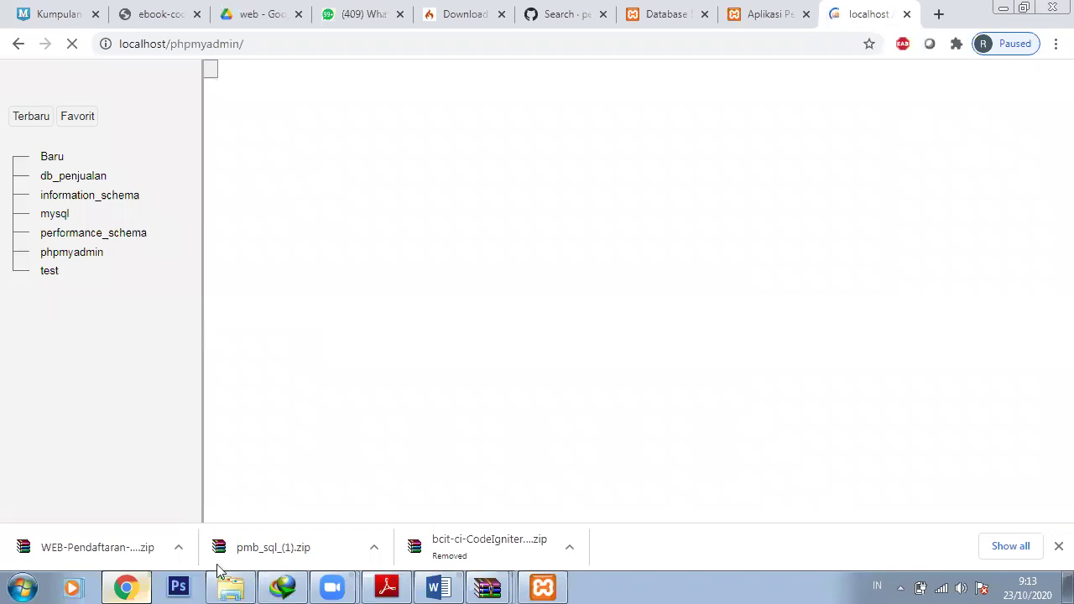
left_click(230, 587)
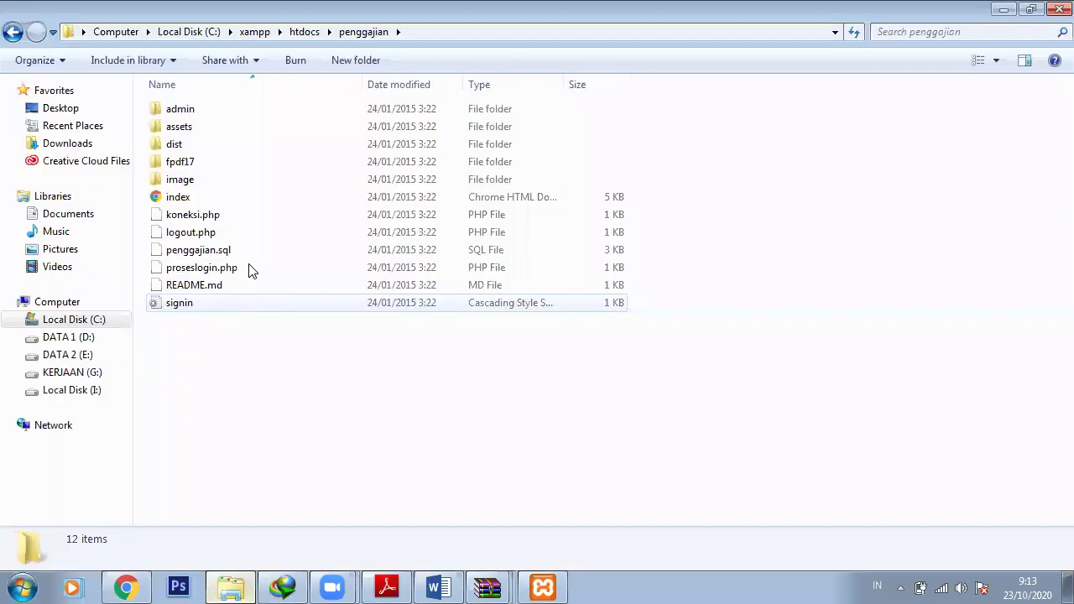
left_click(250, 255)
key("F2")
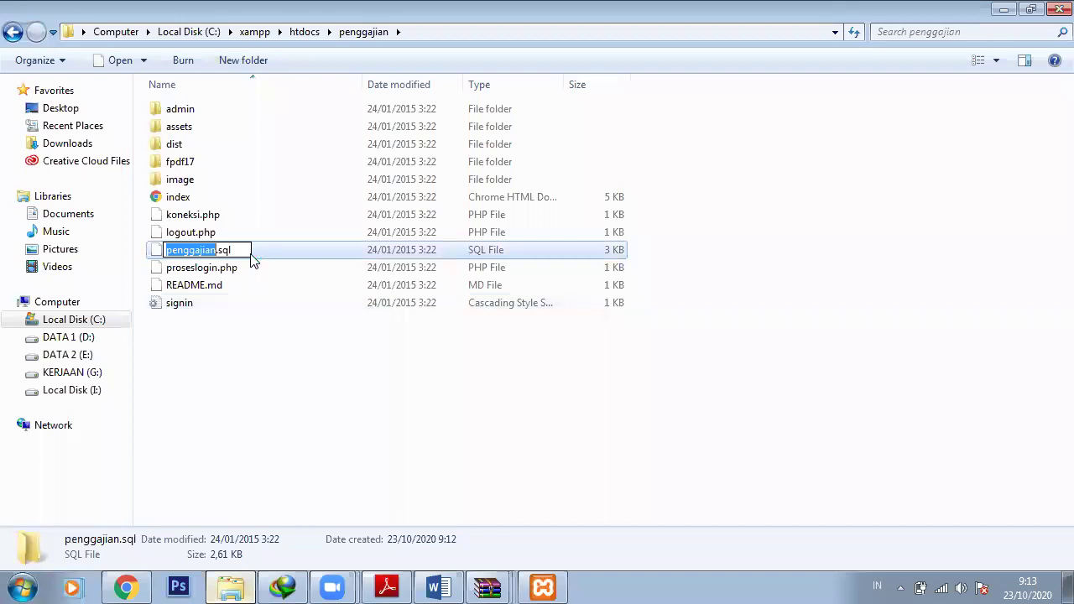
left_click(261, 550)
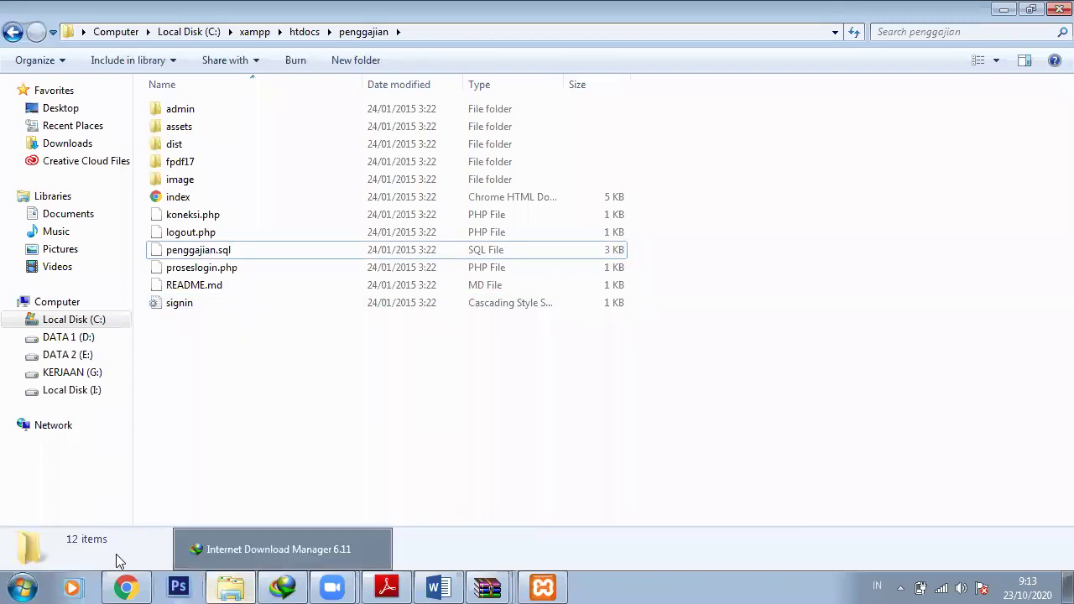
left_click(126, 587)
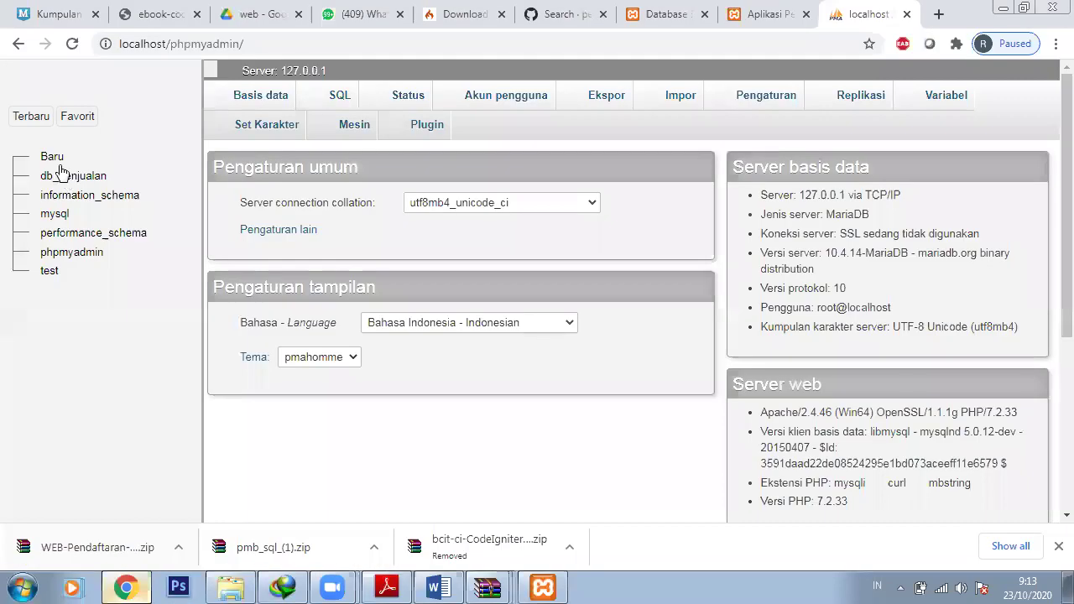
Create a database named penggajian in phpMyAdmin and open it
left_click(63, 166)
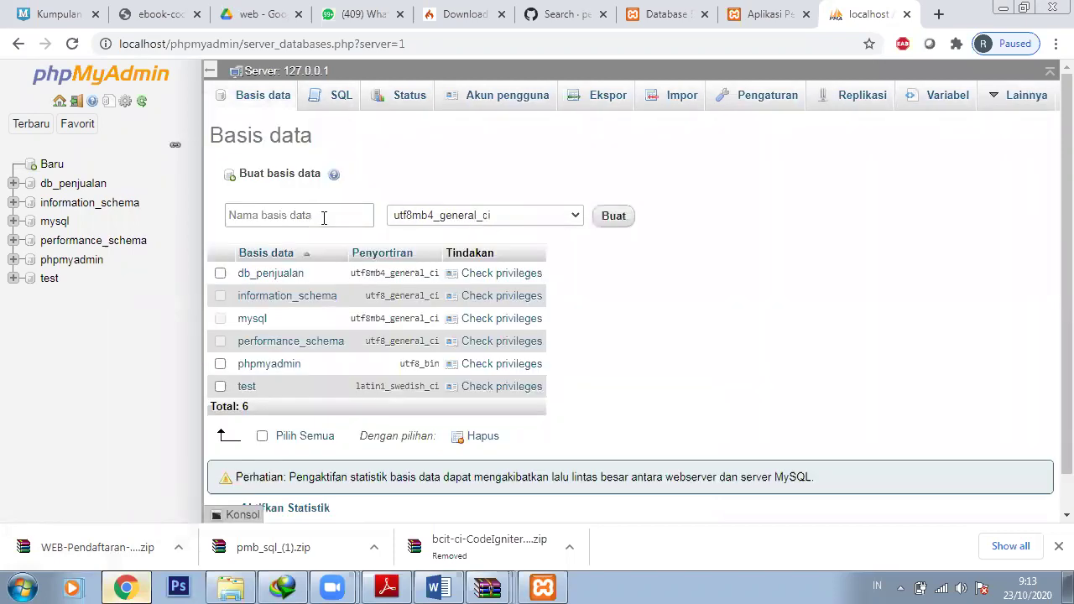
left_click(323, 218)
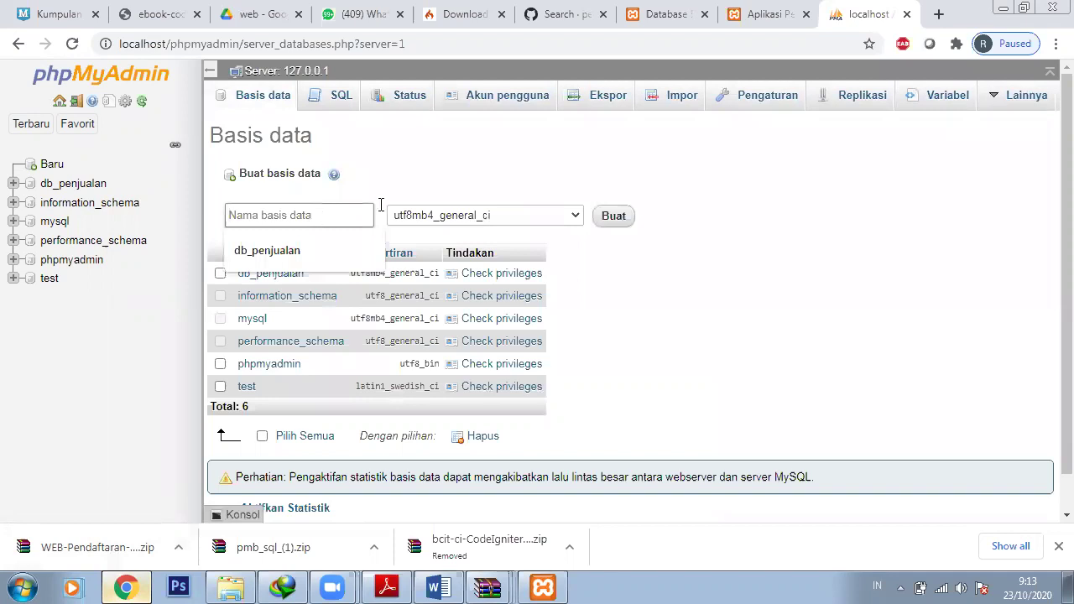
type("penggajian")
left_click(632, 217)
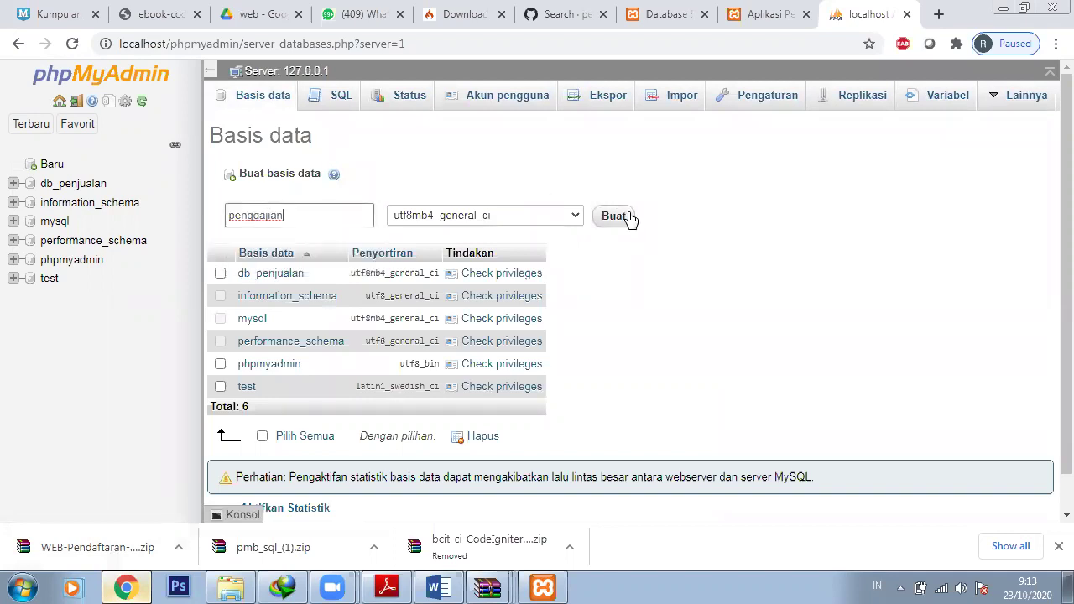
left_click(629, 216)
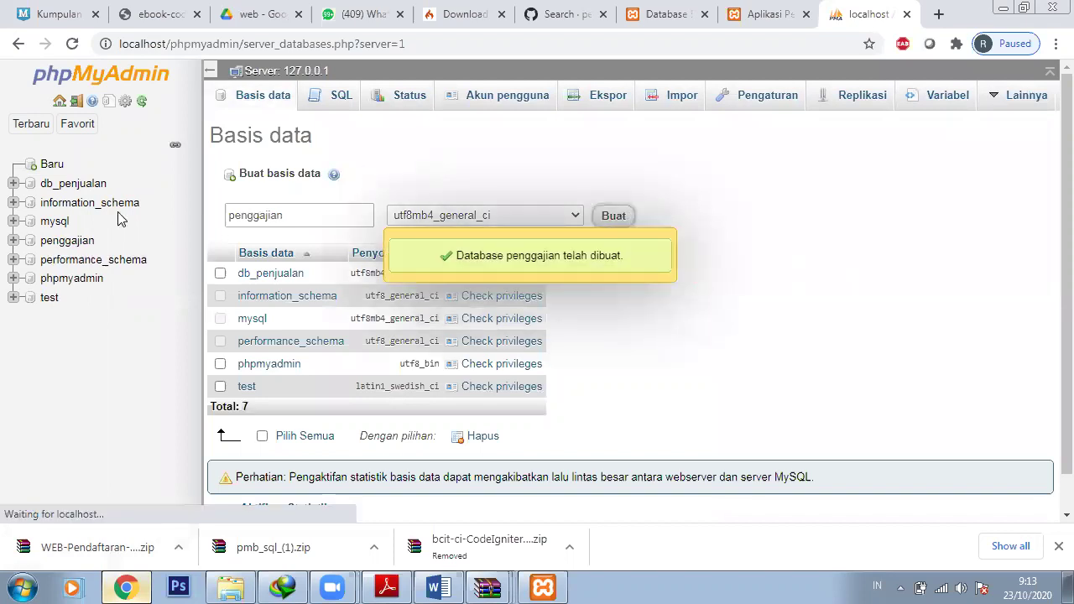
left_click(76, 245)
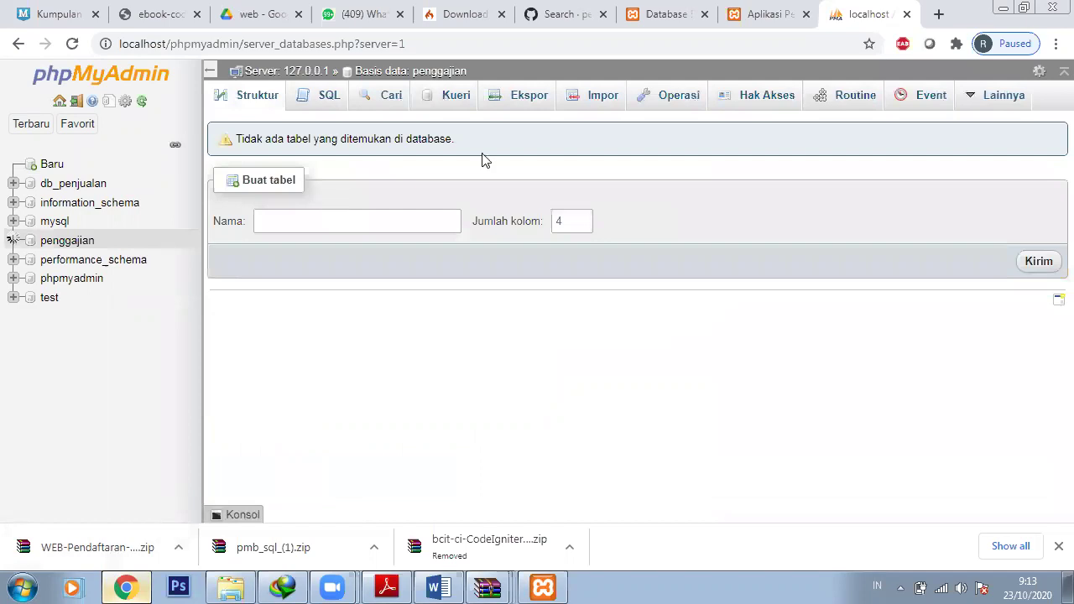
Import C:\xampp\htdocs\penggajian\penggajian.sql into the penggajian database via the Impor tab
left_click(590, 104)
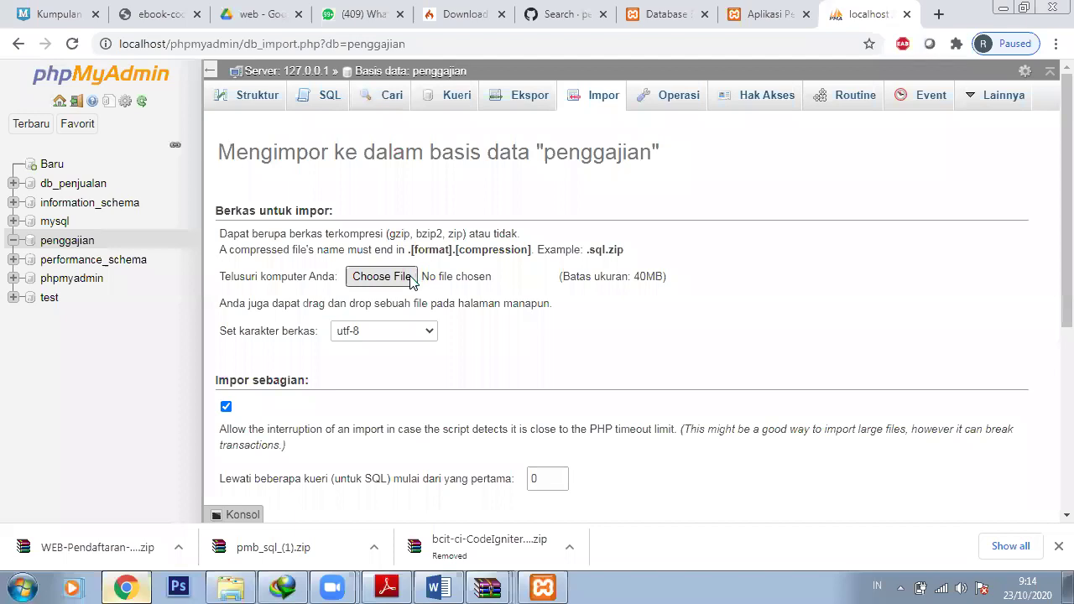
left_click(410, 278)
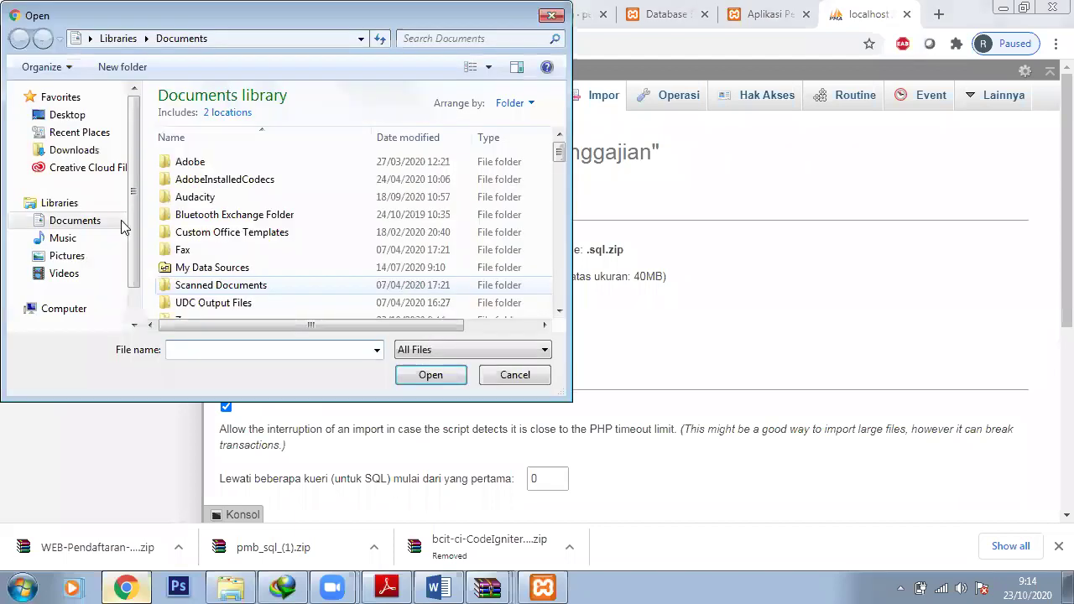
scroll(131, 227, "down", 3)
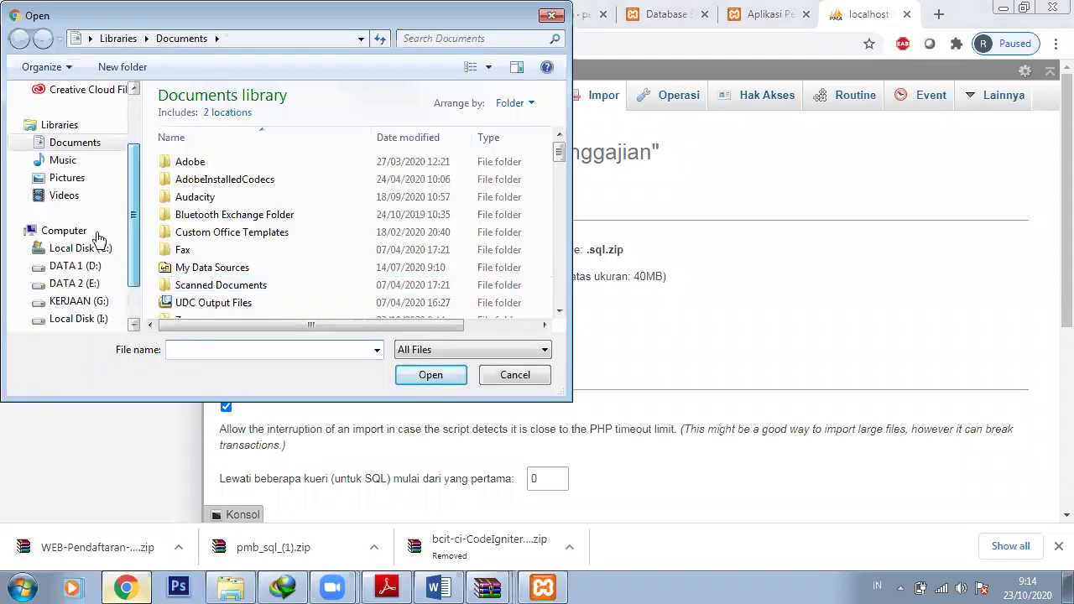
scroll(117, 253, "down", 1)
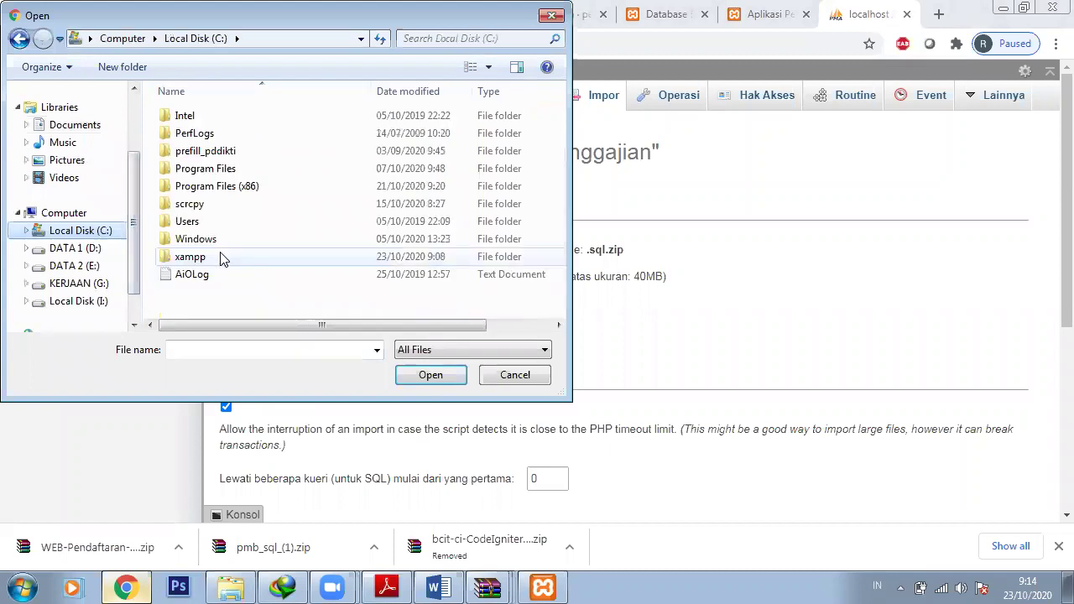
double_click(223, 257)
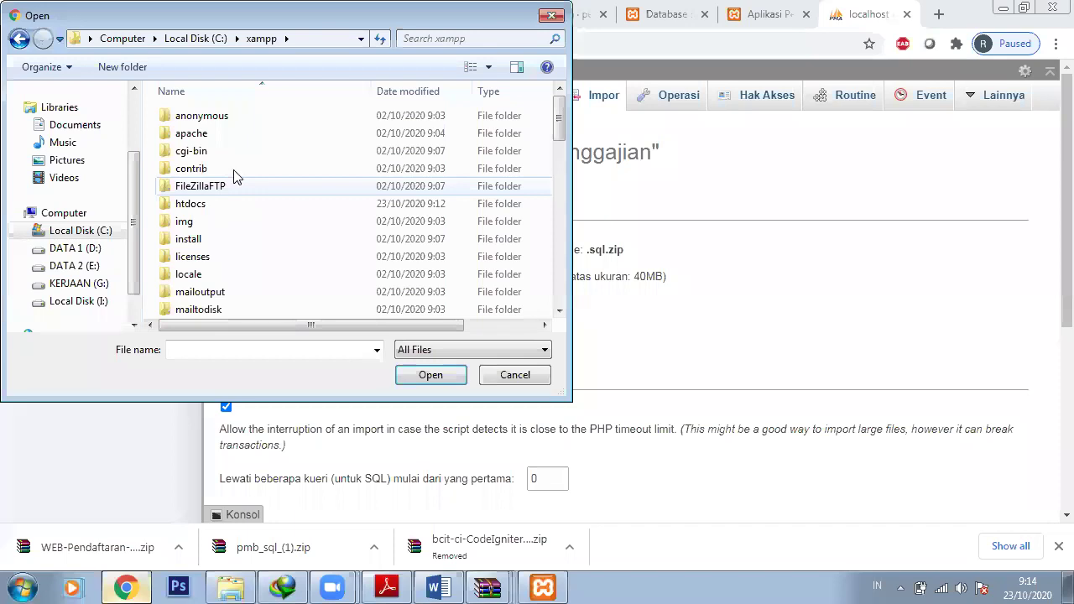
key("h")
key("Return")
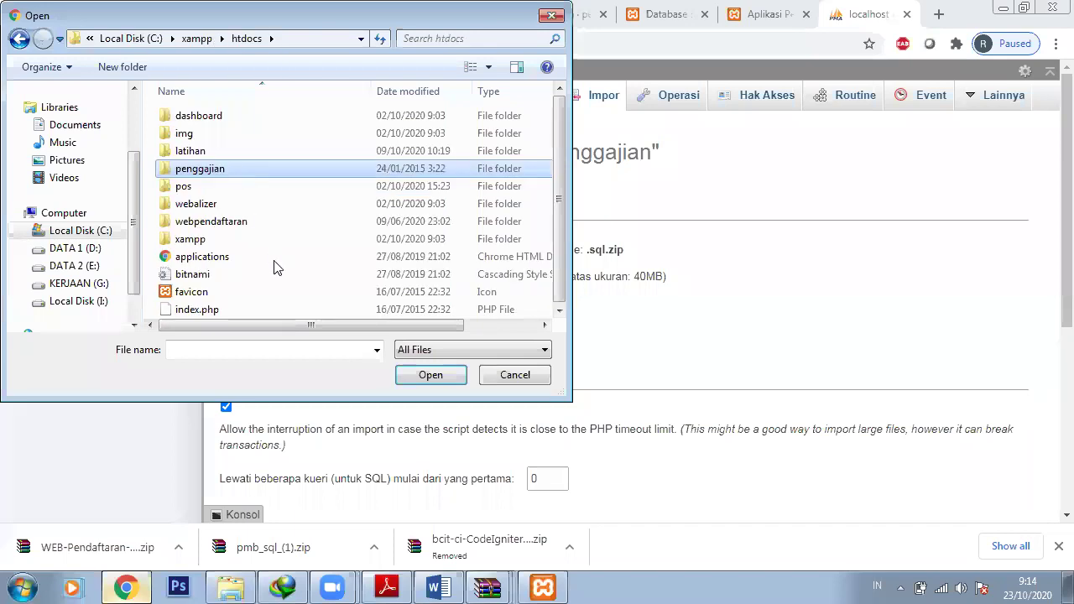
left_click(416, 379)
key("p")
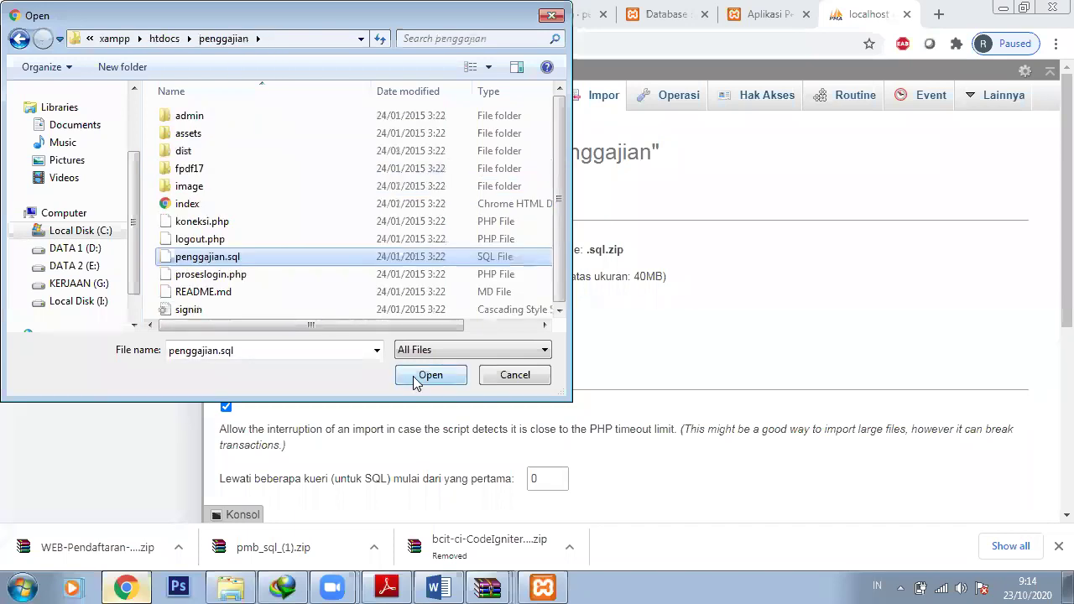
left_click(417, 378)
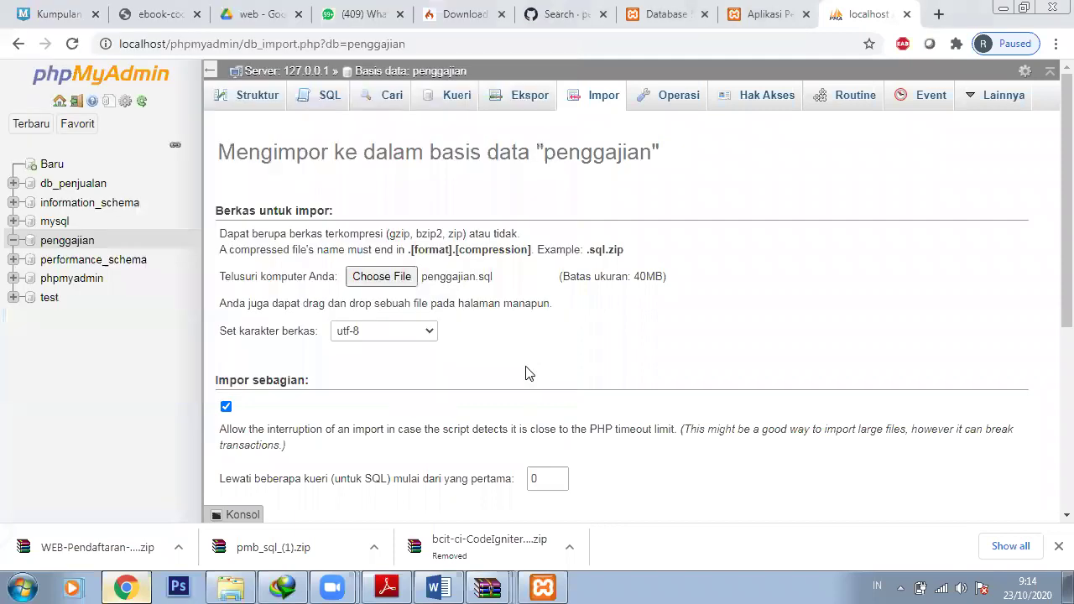
scroll(1047, 463, "down", 4)
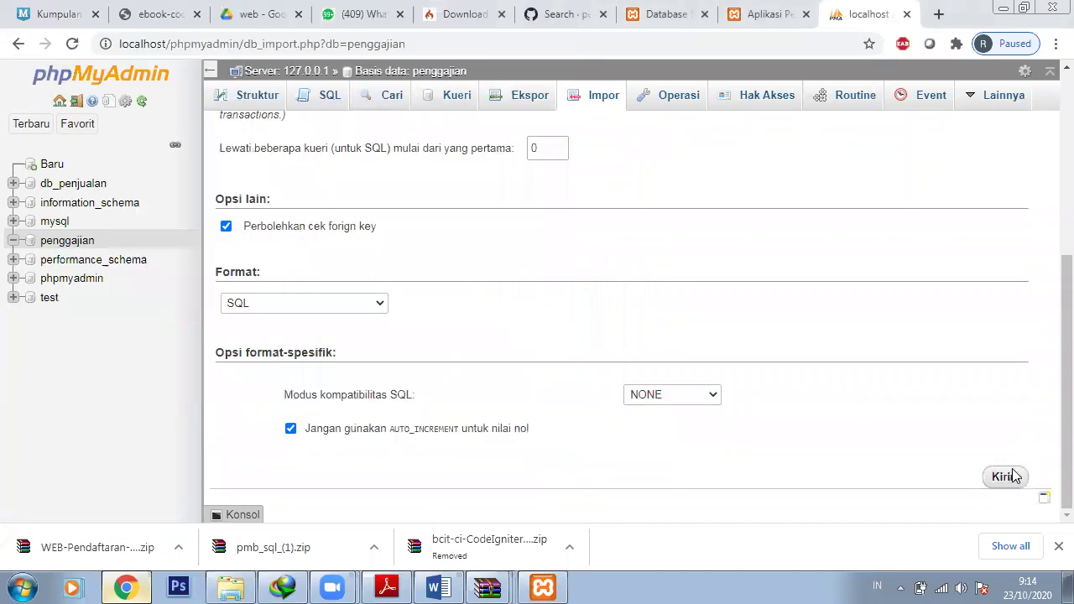
left_click(1013, 475)
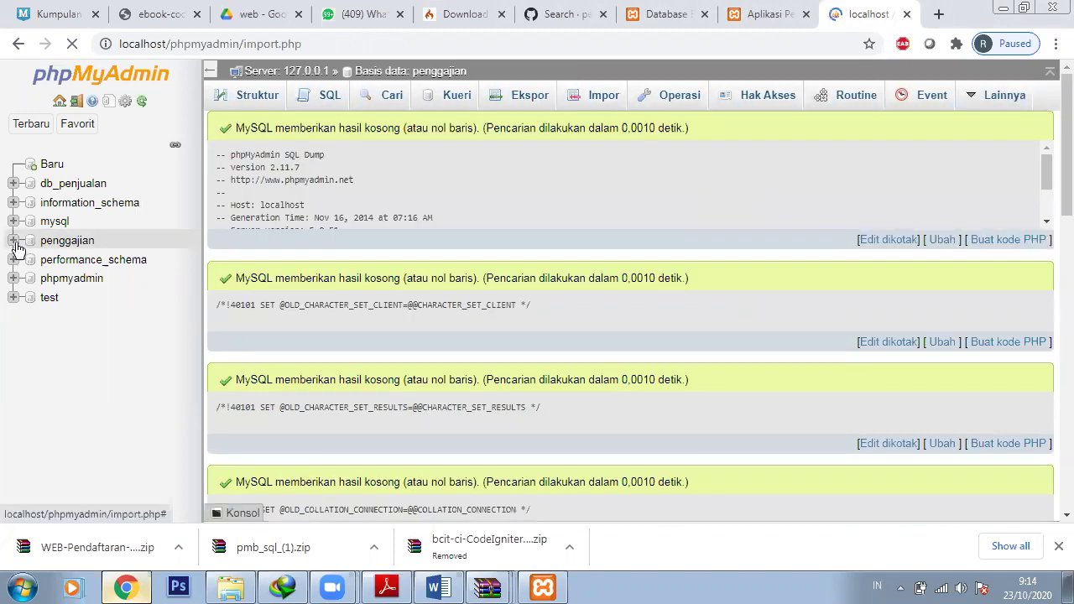
Expand penggajian in the sidebar and browse the three rows of tb_user
left_click(53, 243)
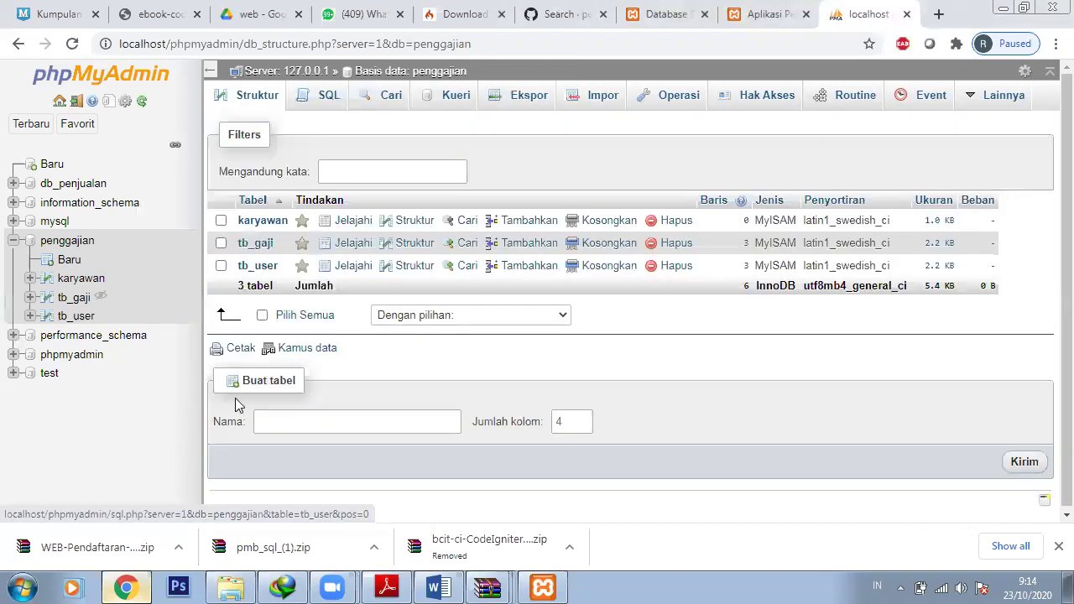
left_click(73, 316)
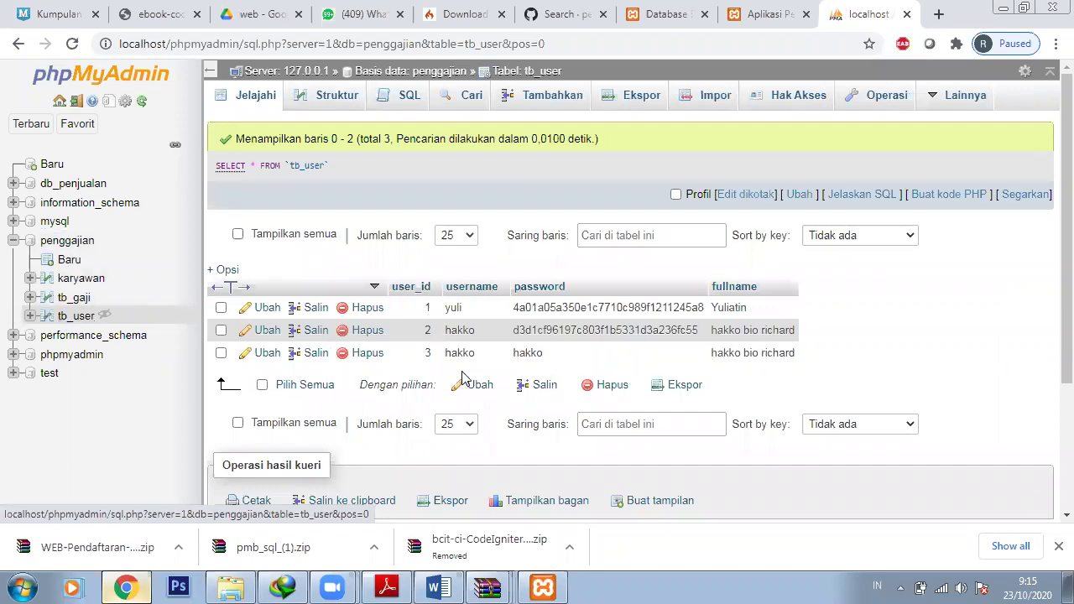
Sign in to the APeK login page with a username and password, dismiss the save-password prompt, and bring up the penggajian folder
left_click(759, 14)
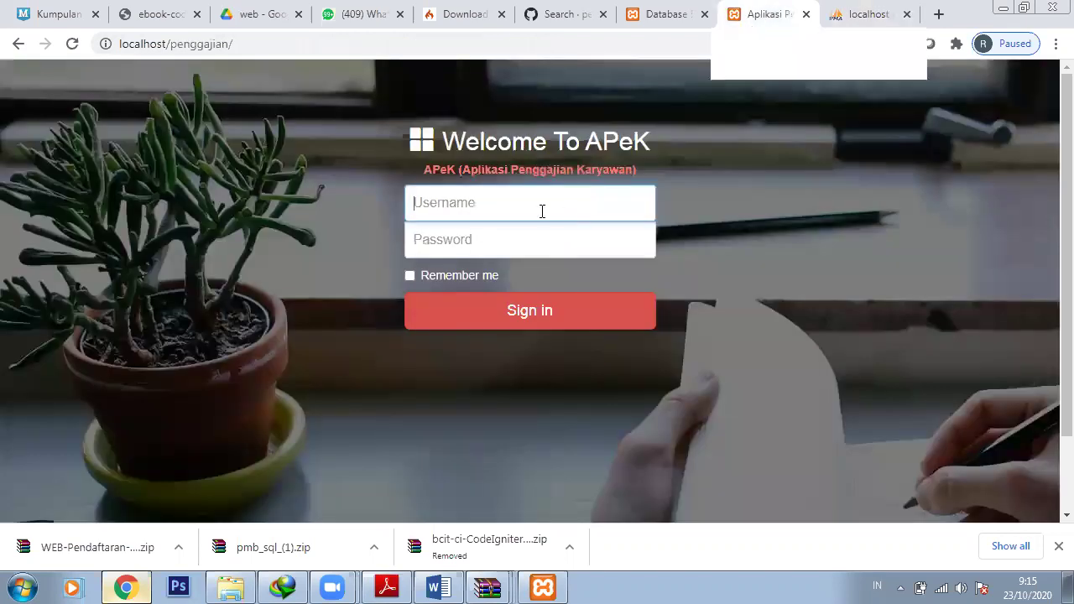
type("hakko")
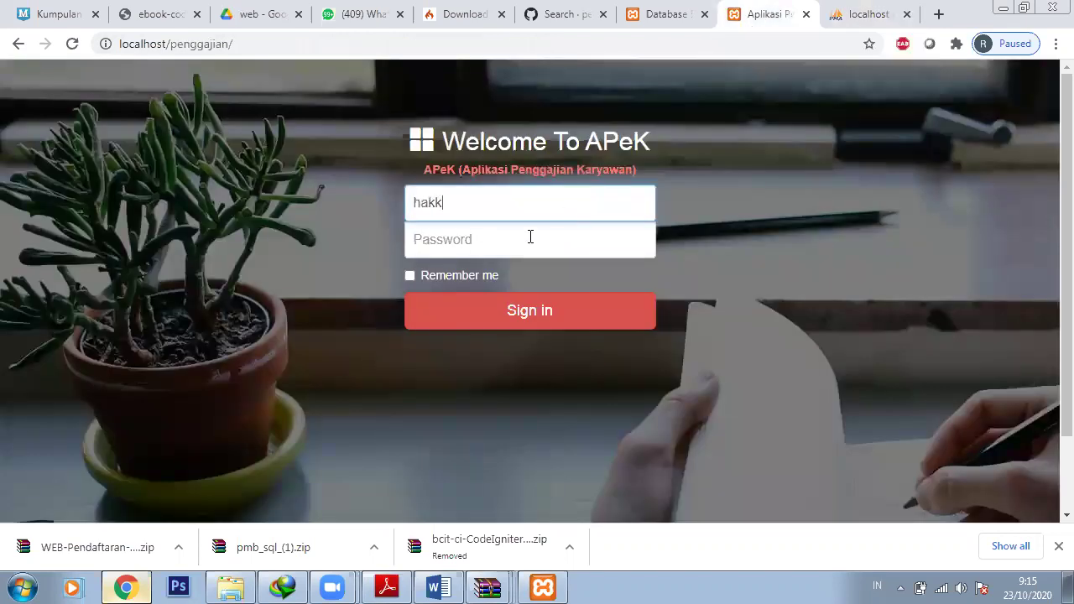
left_click(527, 241)
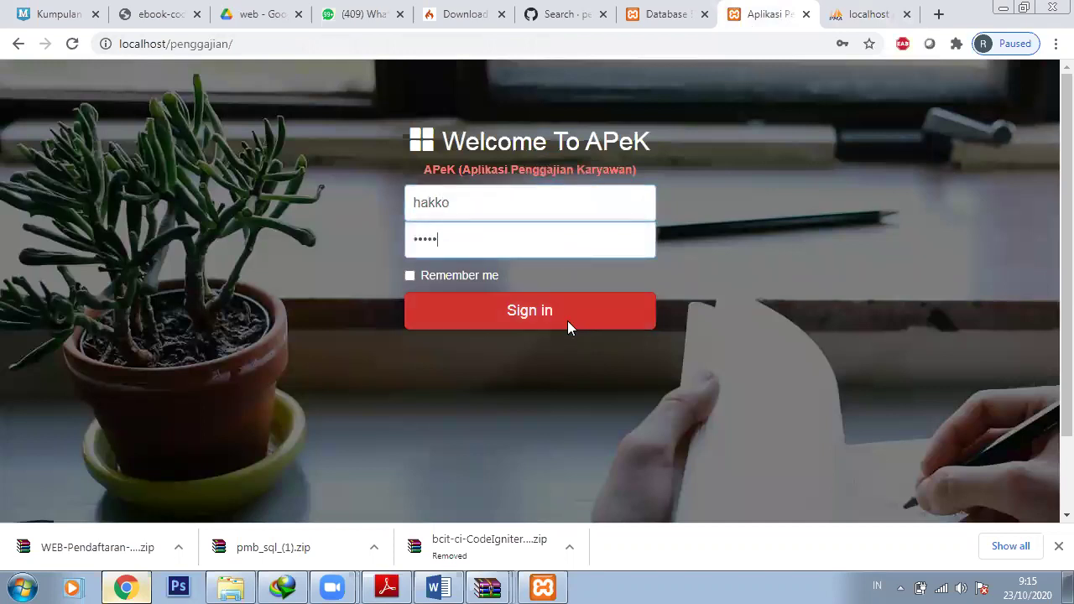
left_click(567, 321)
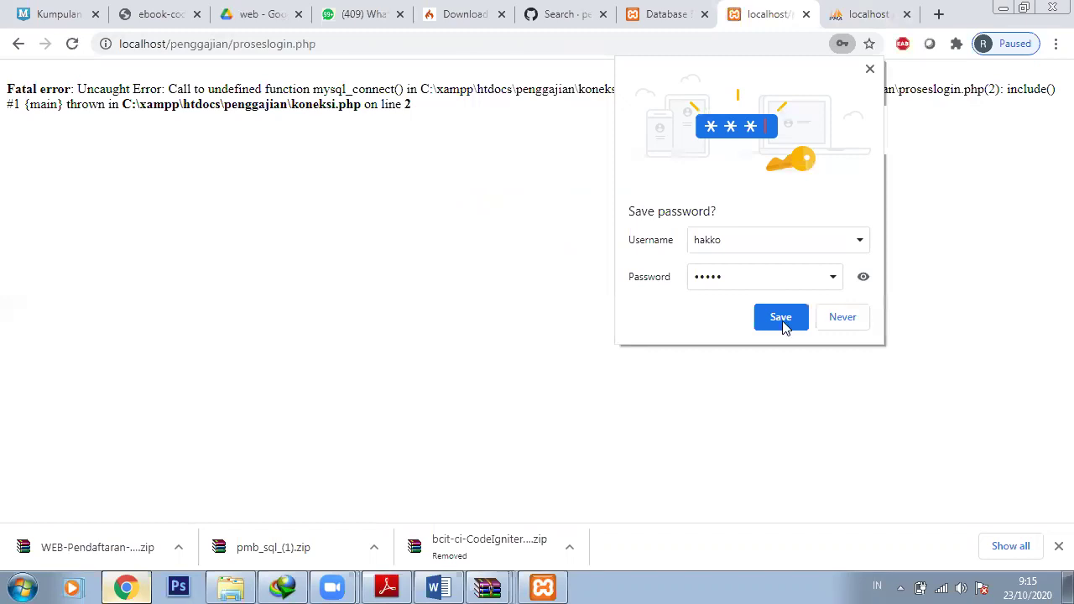
left_click(869, 74)
left_click(241, 586)
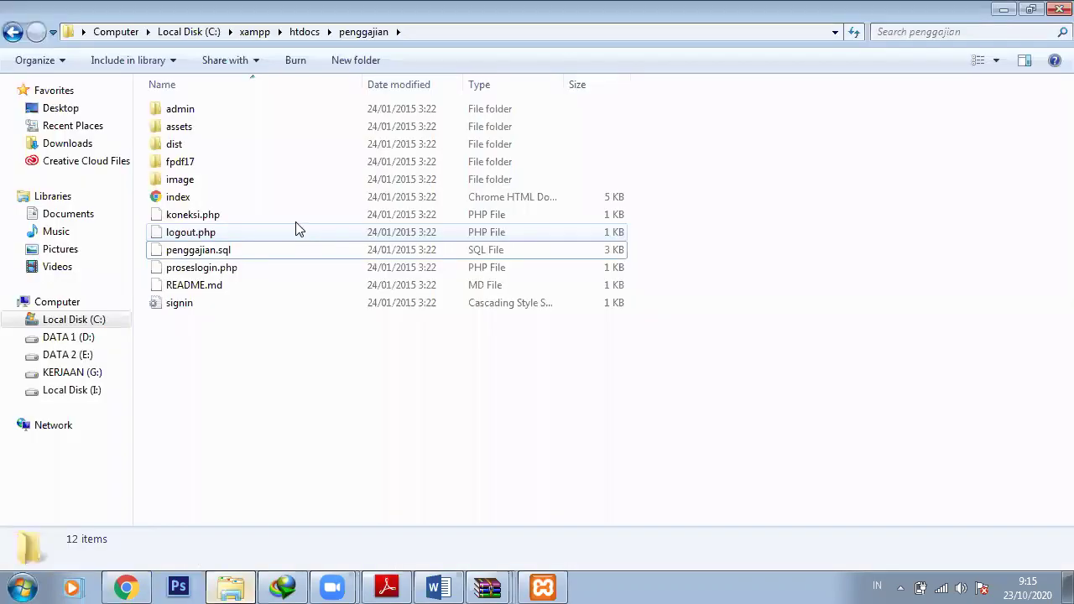
Open koneksi.php in Notepad++ to read its mysql_connect code, then return to Chrome's error page
right_click(294, 217)
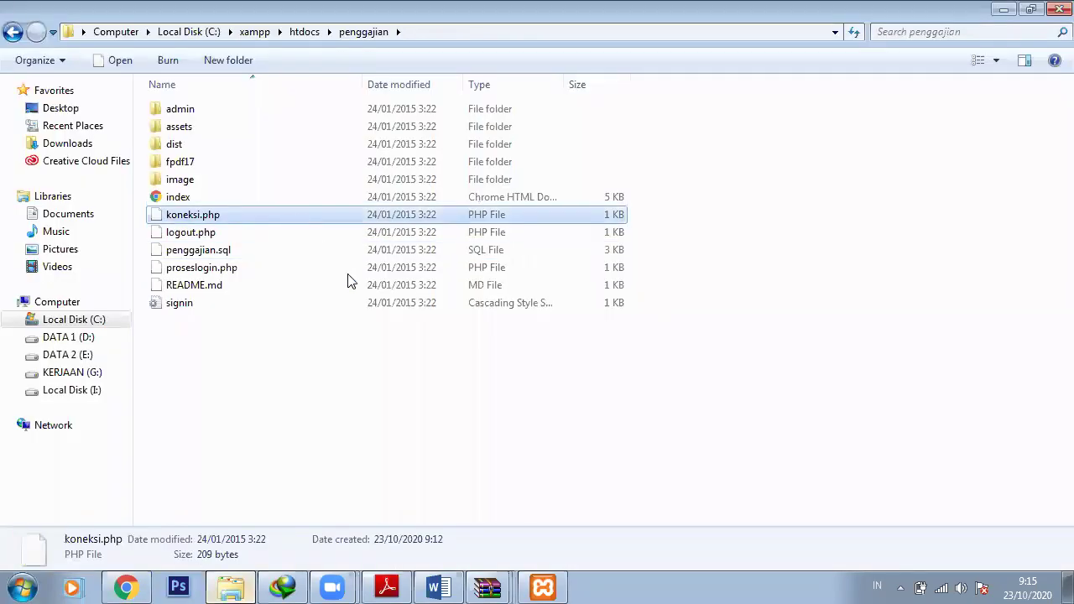
left_click(369, 304)
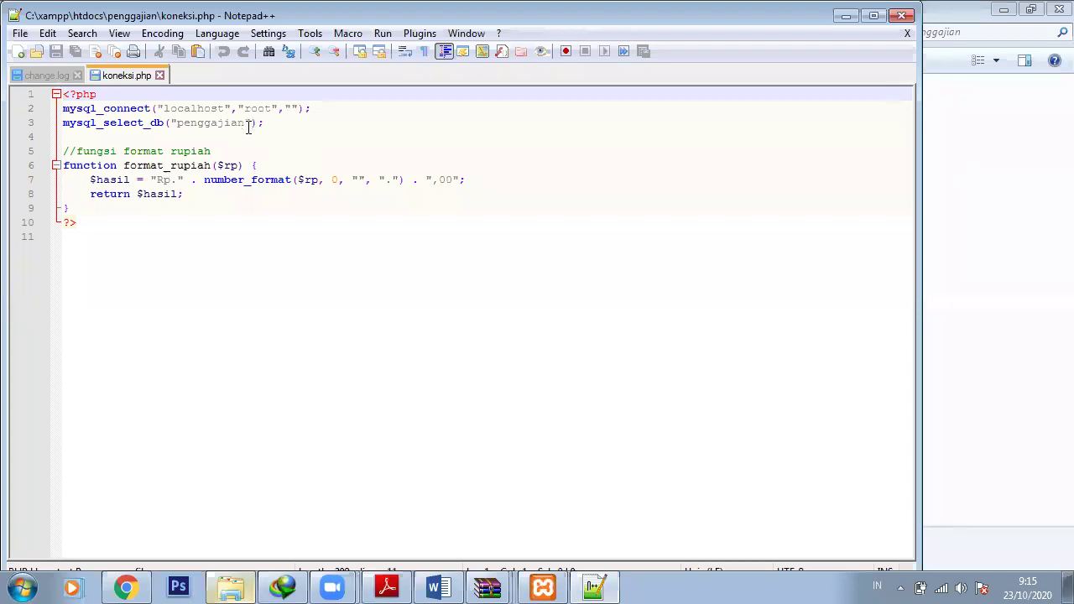
left_click(142, 585)
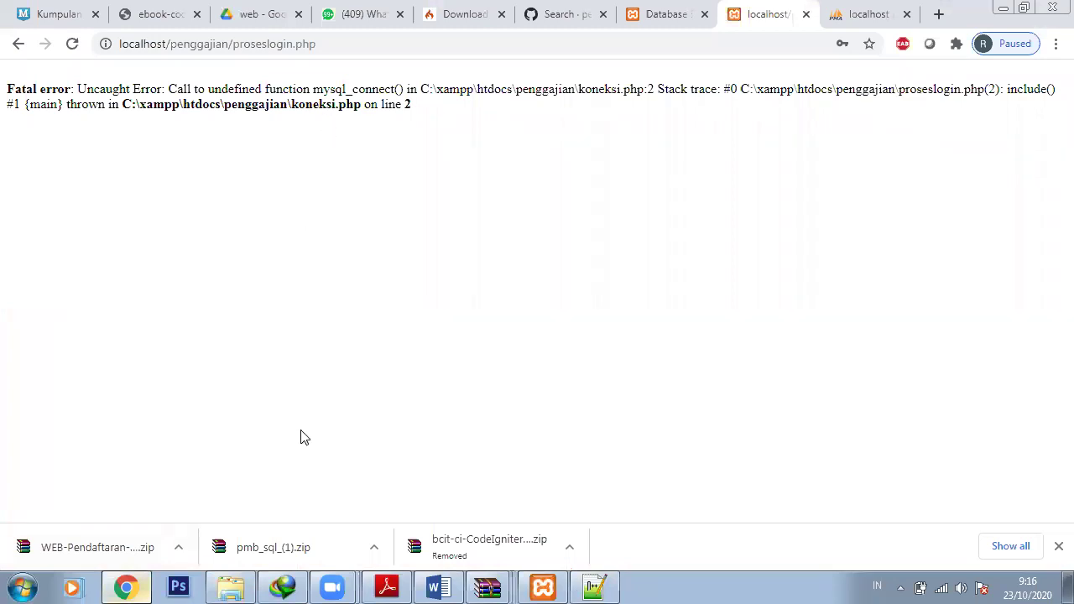
Open proseslogin.php in Notepad++, compare it with the koneksi.php tab, then return to Chrome
left_click(225, 584)
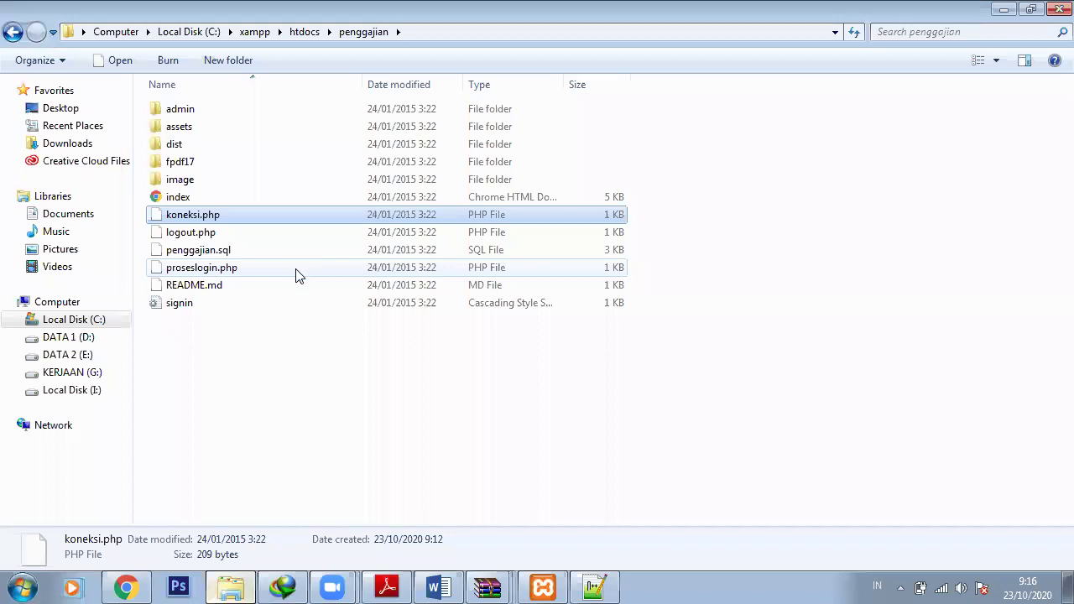
right_click(295, 270)
left_click(375, 311)
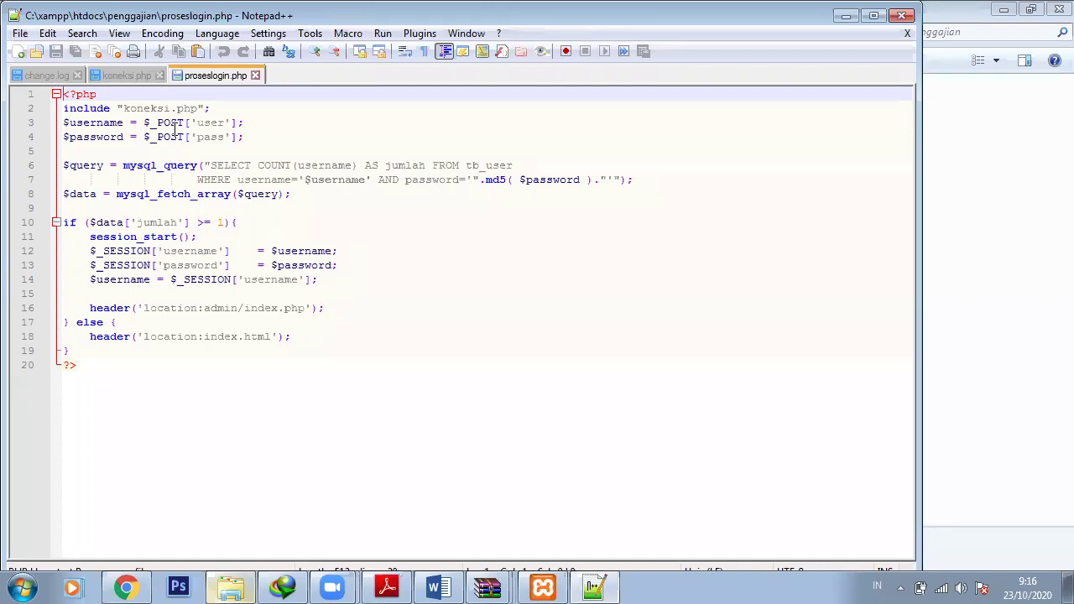
left_click(118, 77)
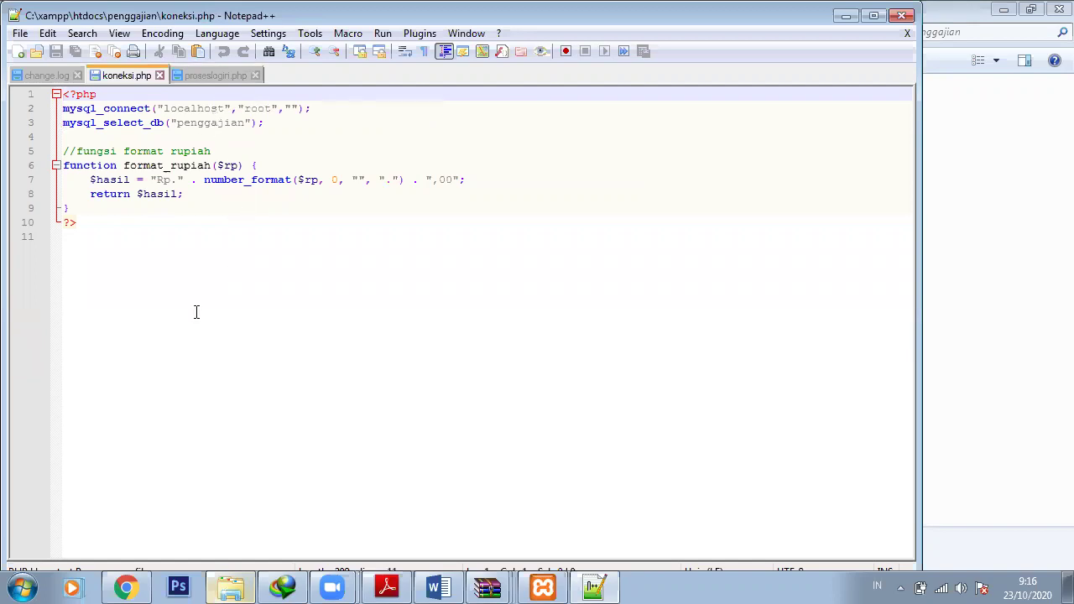
left_click(143, 585)
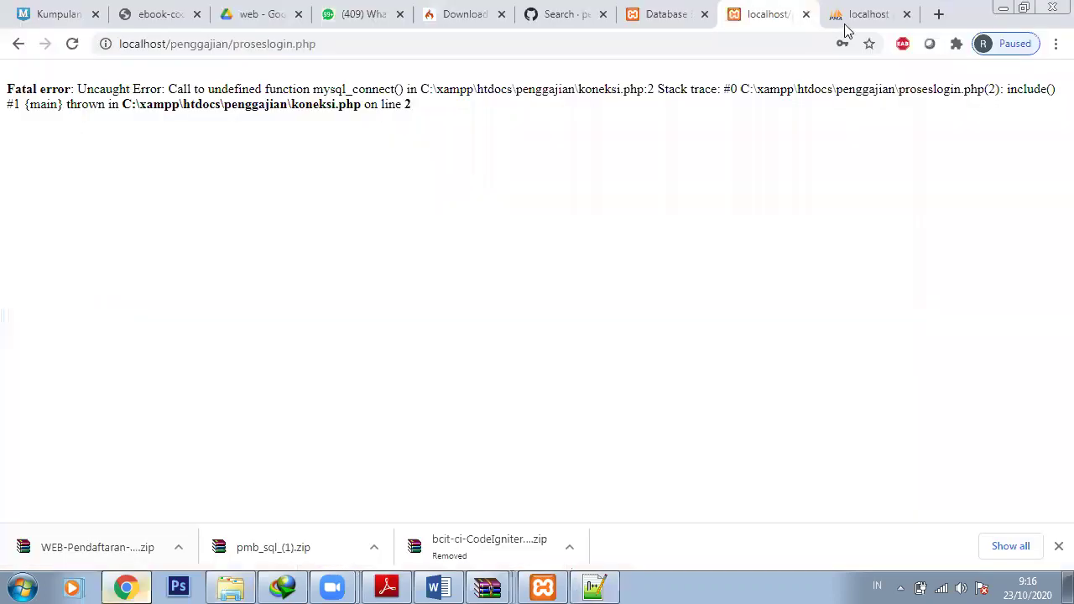
Check the tb_user table in phpMyAdmin, then load the localhost/penggajian login page
left_click(846, 30)
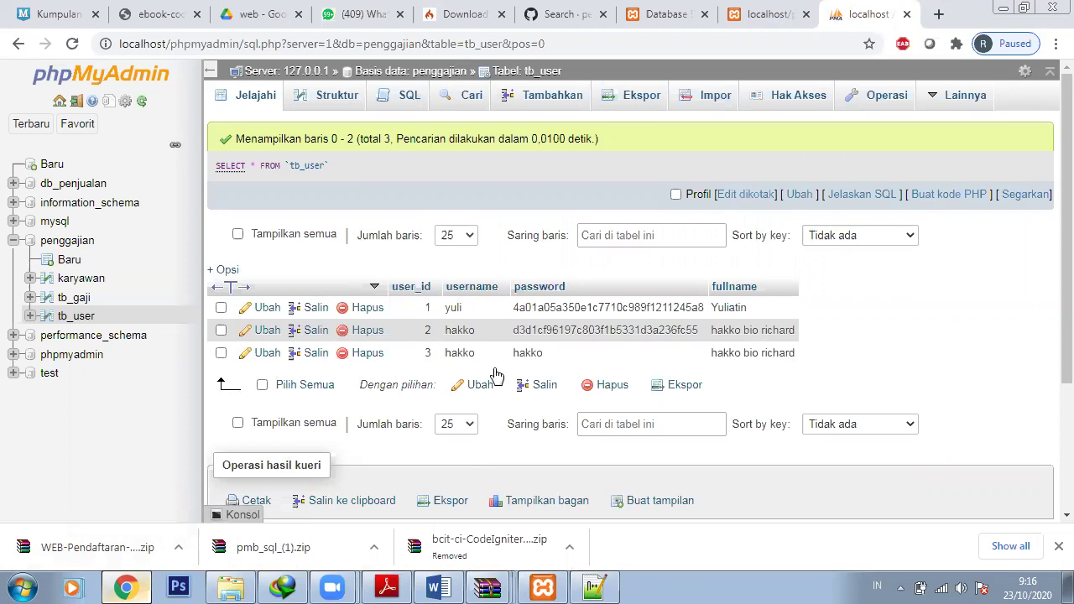
key("ctrl+shift+Tab")
left_click(753, 52)
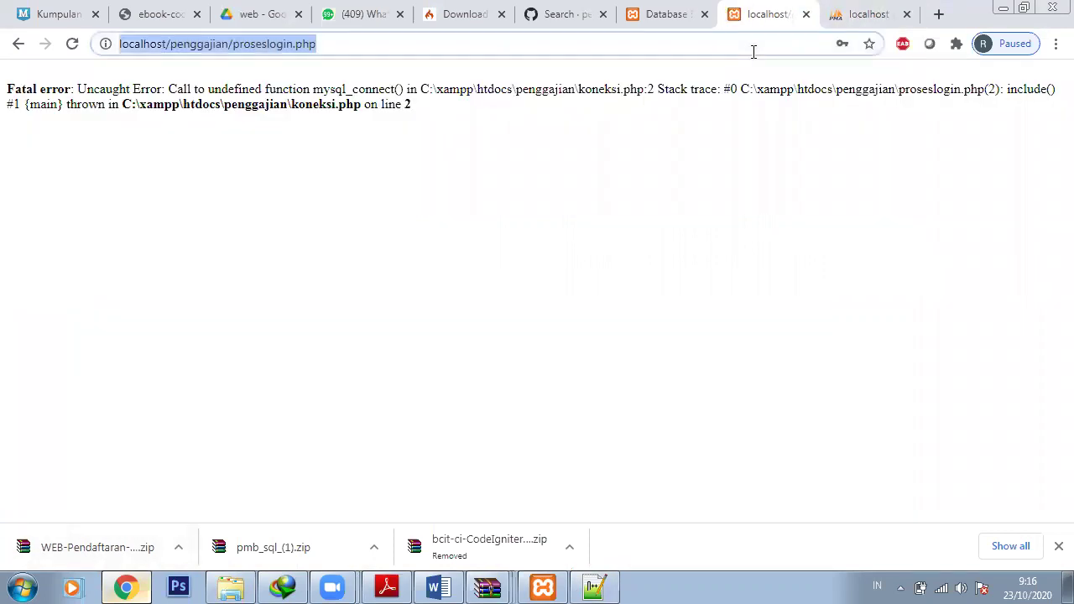
key("Return")
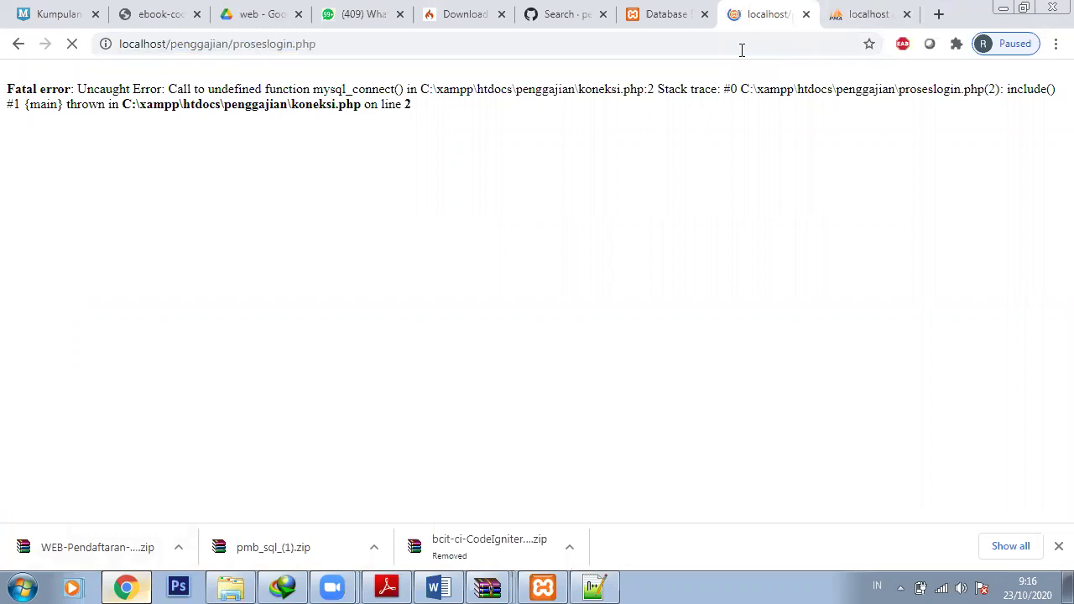
left_click_drag(229, 44, 364, 35)
key("BackSpace")
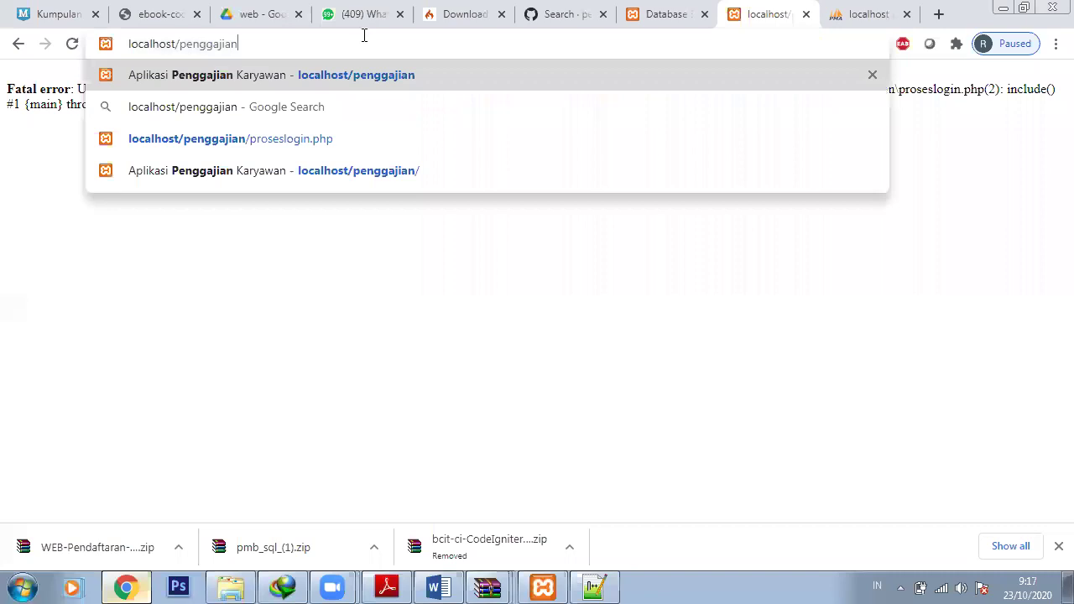
key("Return")
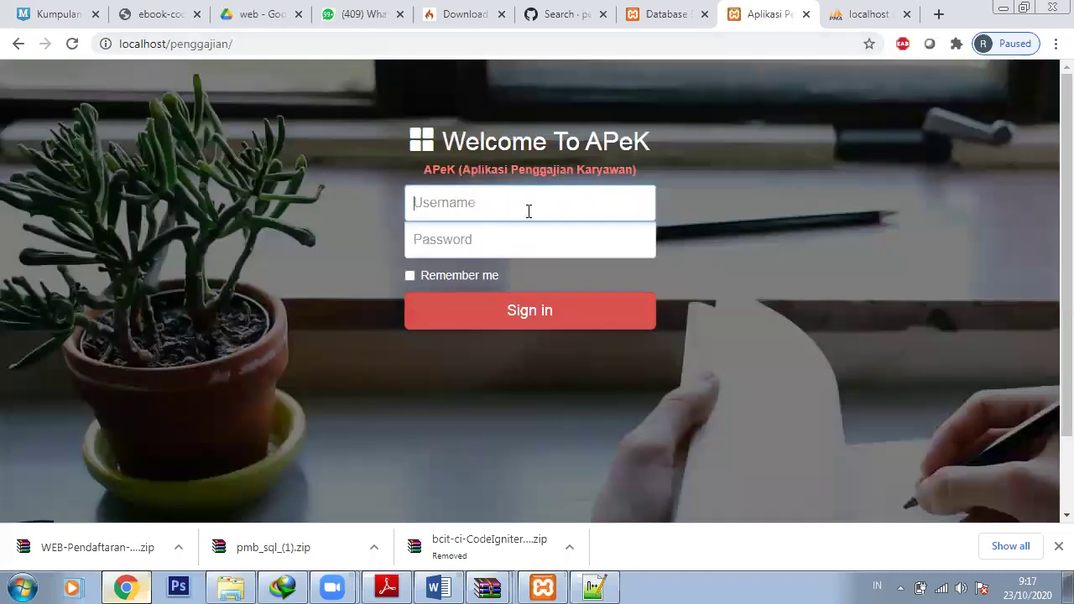
Sign in with a tb_user username and password and dismiss the save-password prompt
type("yuli")
left_click(512, 239)
type("••••")
left_click(512, 312)
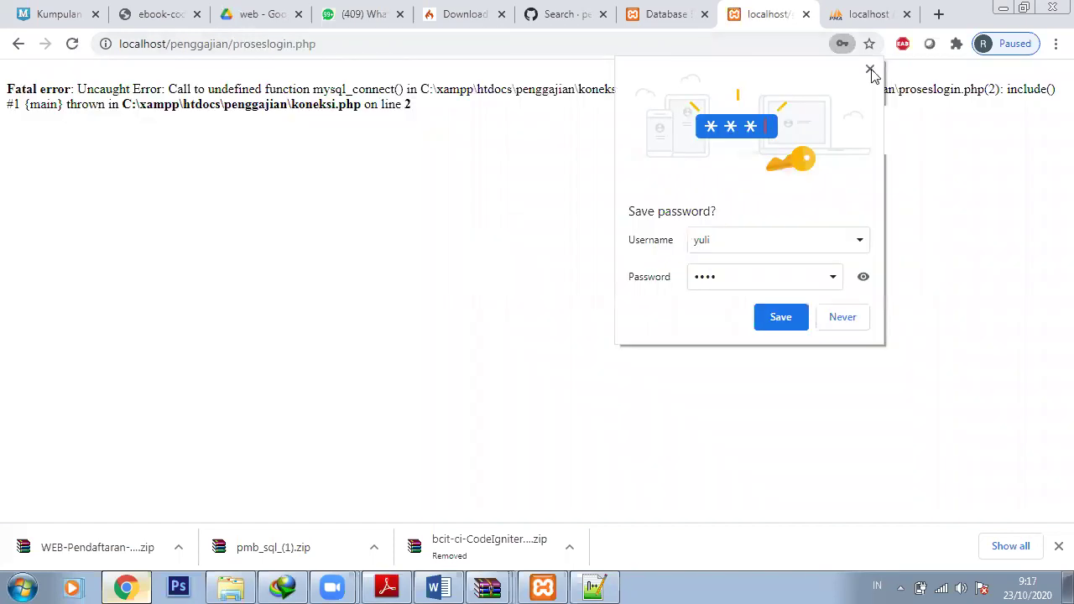
left_click(870, 70)
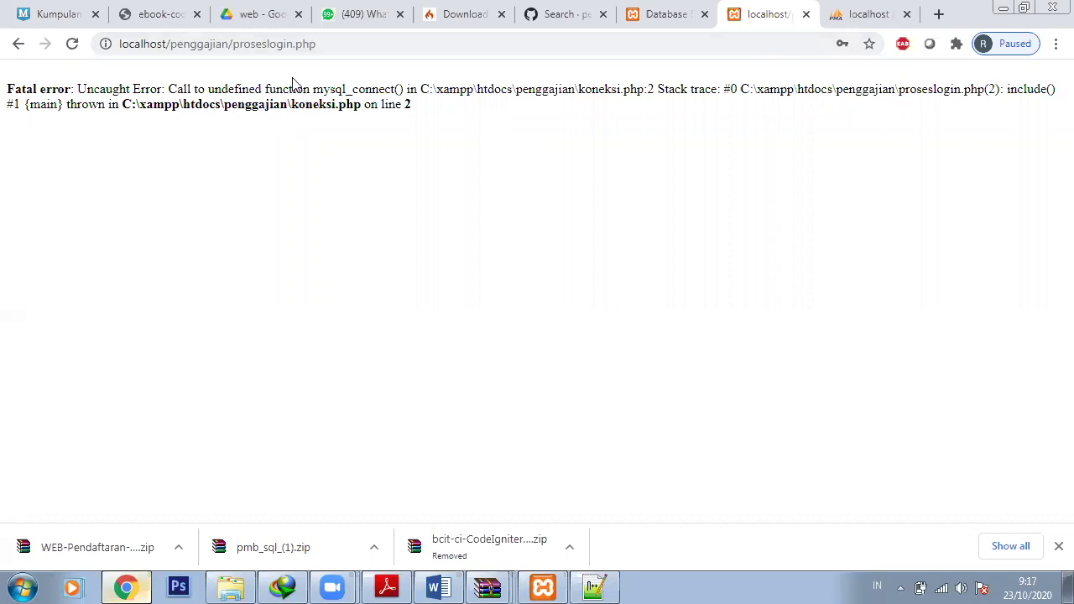
Highlight the mysql_connect part of the fatal error, then switch back to Notepad++
left_click_drag(292, 89, 443, 93)
left_click(445, 93)
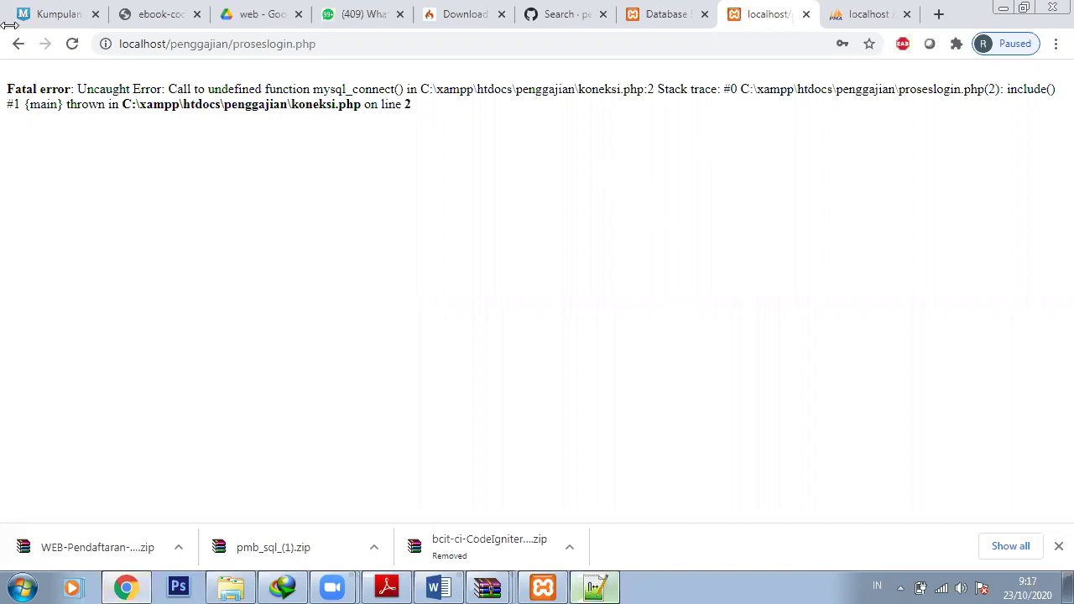
key("alt+Tab")
Review the query code on lines 6 to 8 of proseslogin.php
left_click(189, 79)
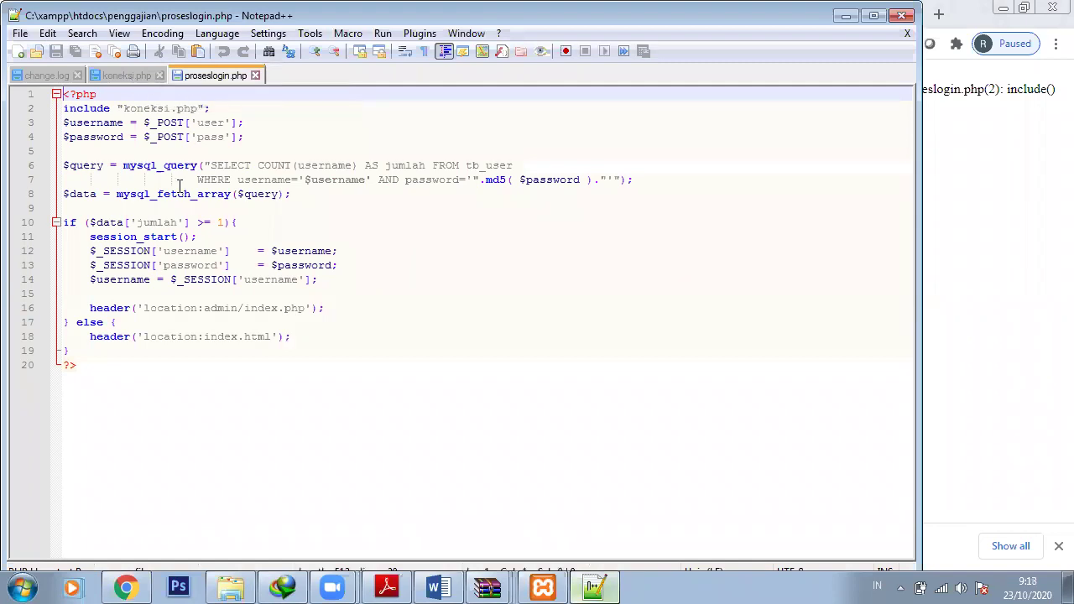
left_click_drag(76, 166, 629, 200)
key("shift+Left")
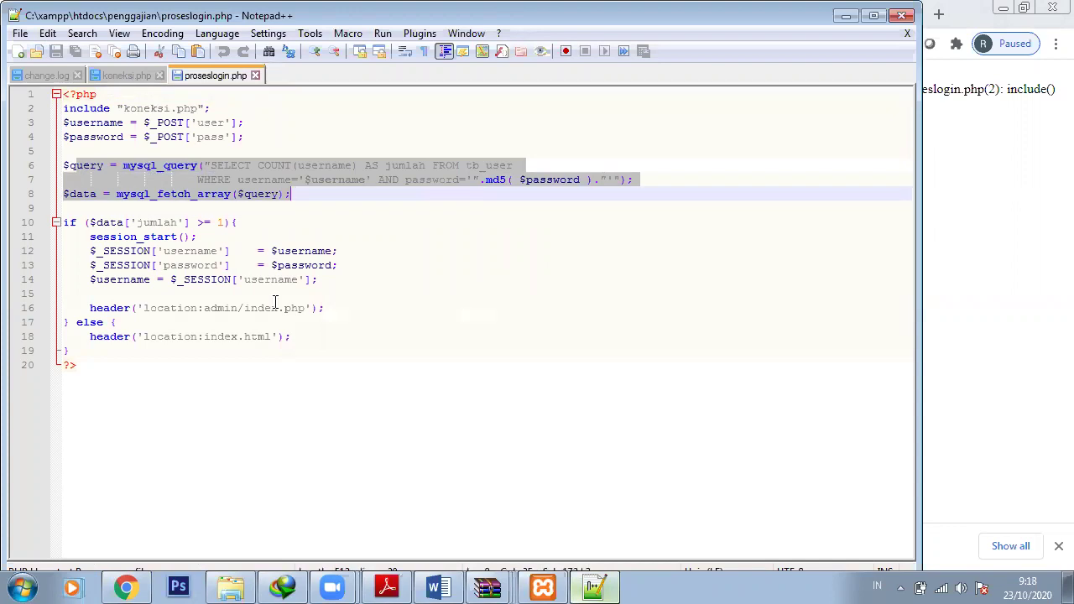
left_click(242, 298)
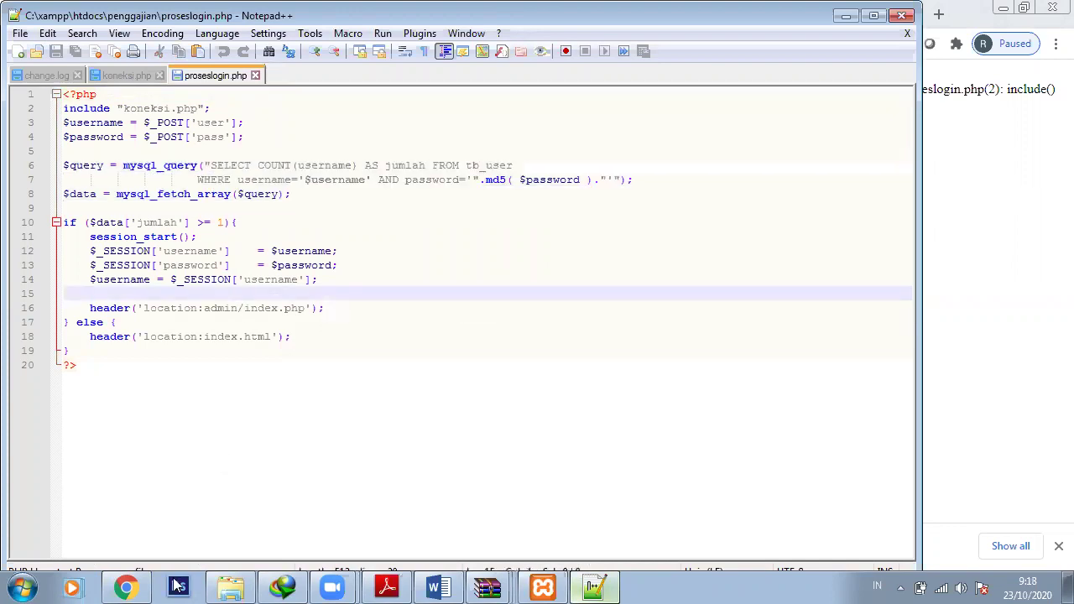
Open the admin folder of the penggajian project and look at its index.php
left_click(235, 585)
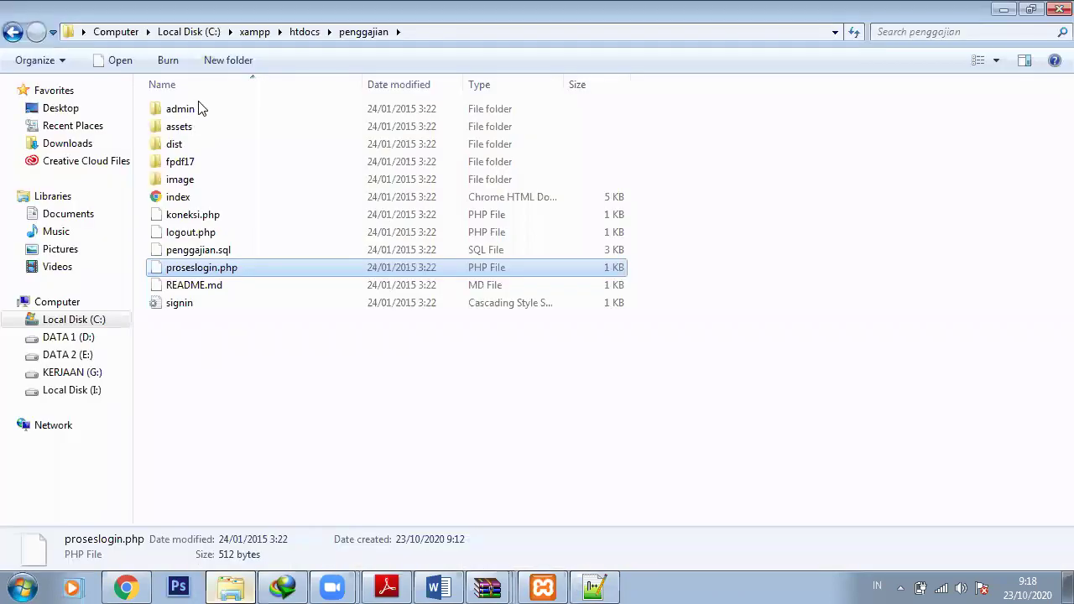
double_click(200, 108)
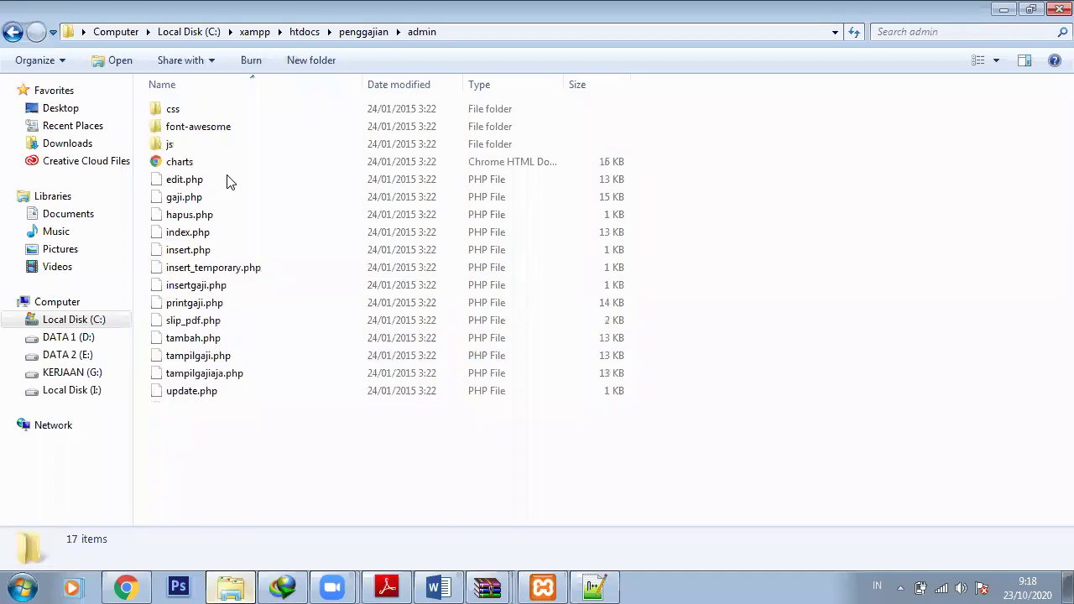
left_click(221, 239)
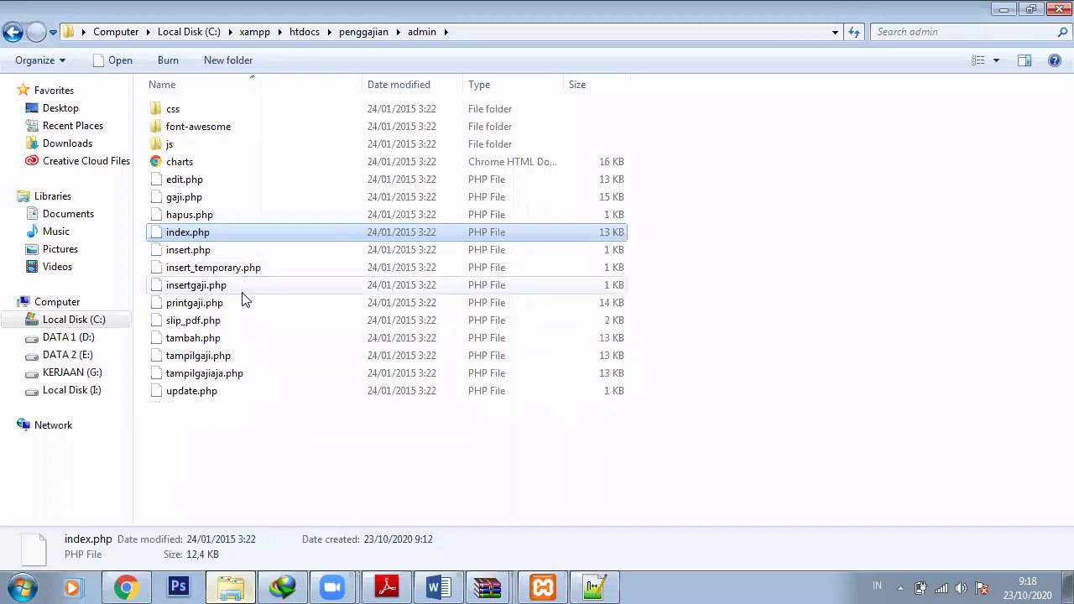
Browse the assets, dist, fpdf17 and image subfolders, returning to the penggajian folder
key("BackSpace")
key("Down")
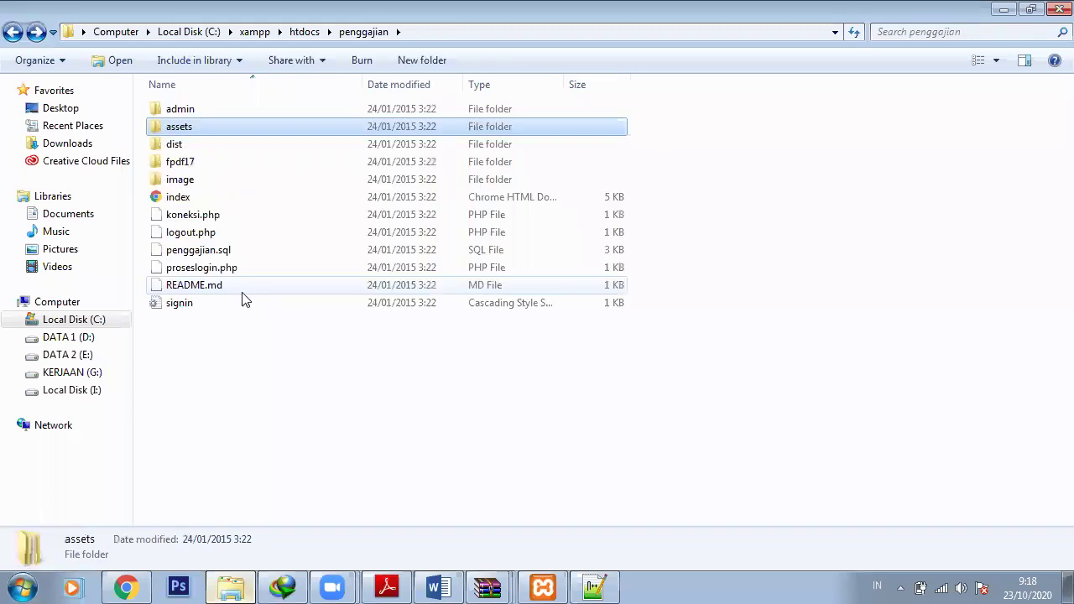
key("Return")
key("BackSpace")
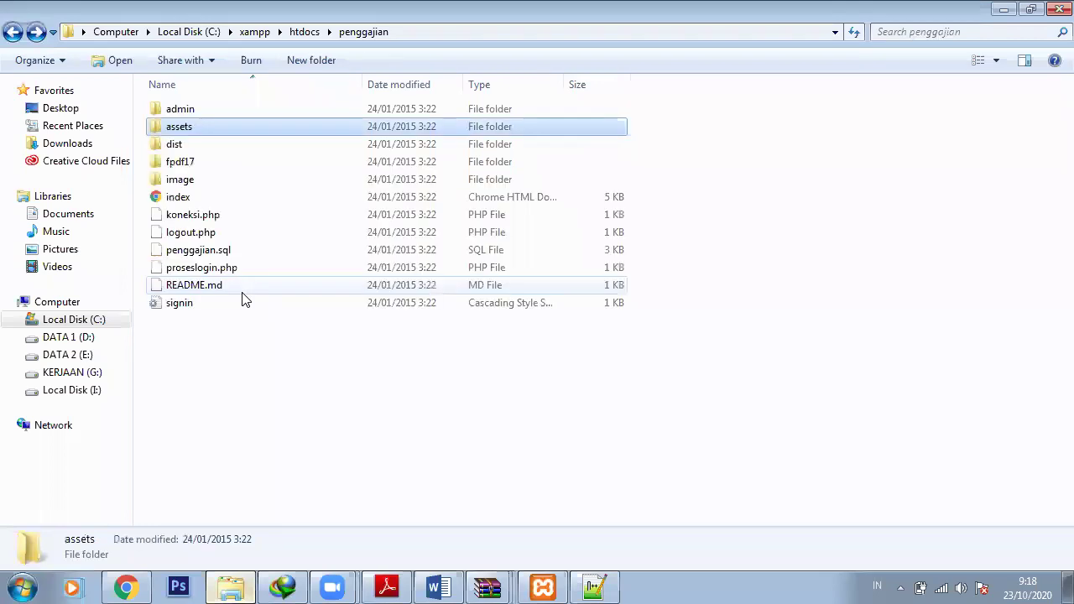
key("Return")
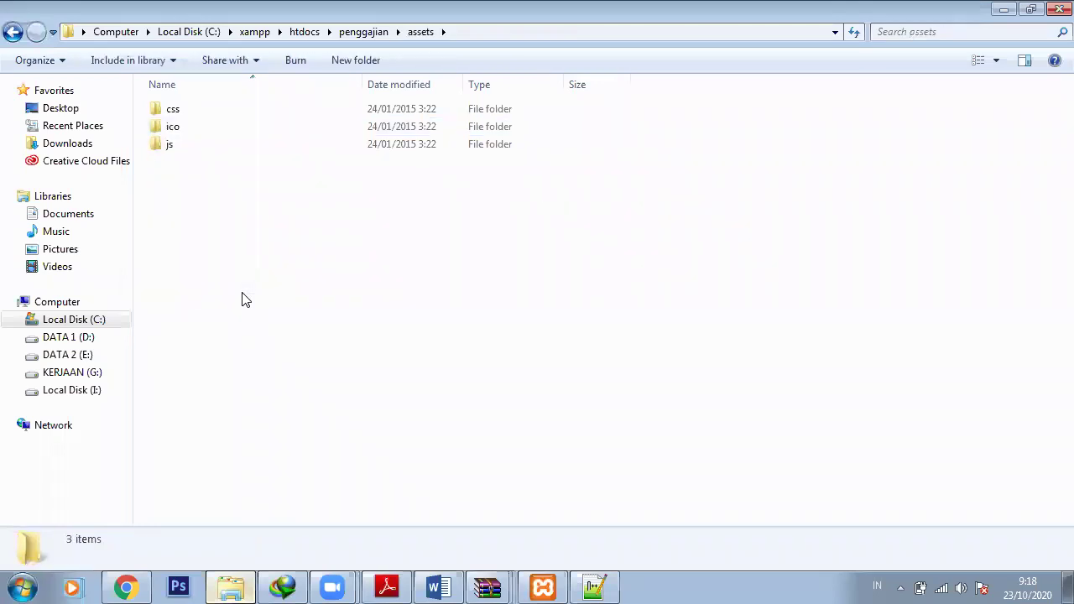
key("BackSpace")
key("Return")
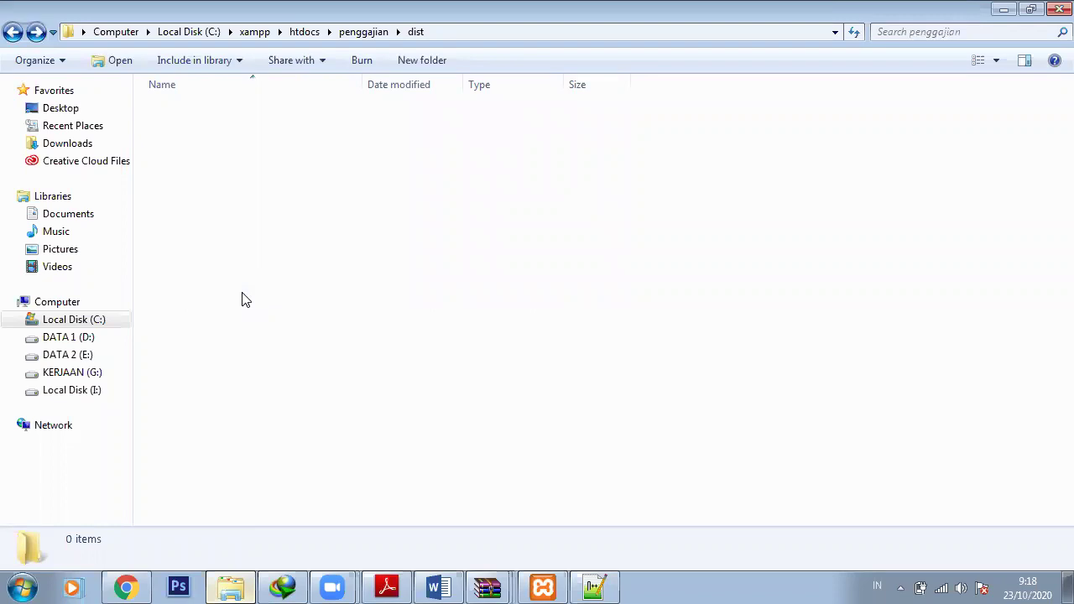
key("BackSpace")
key("Down")
key("Return")
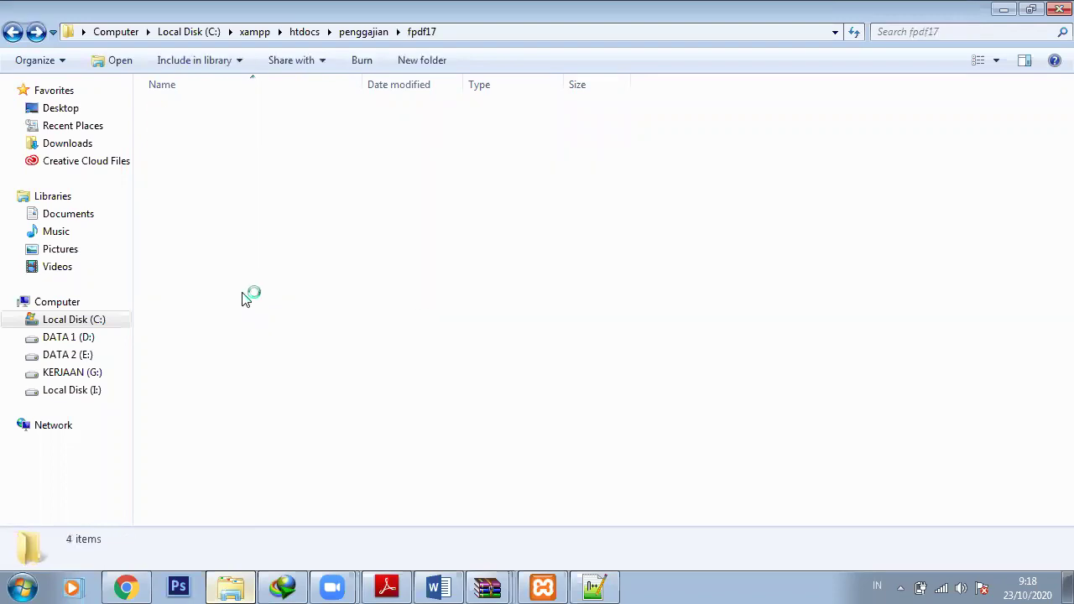
key("BackSpace")
key("Down")
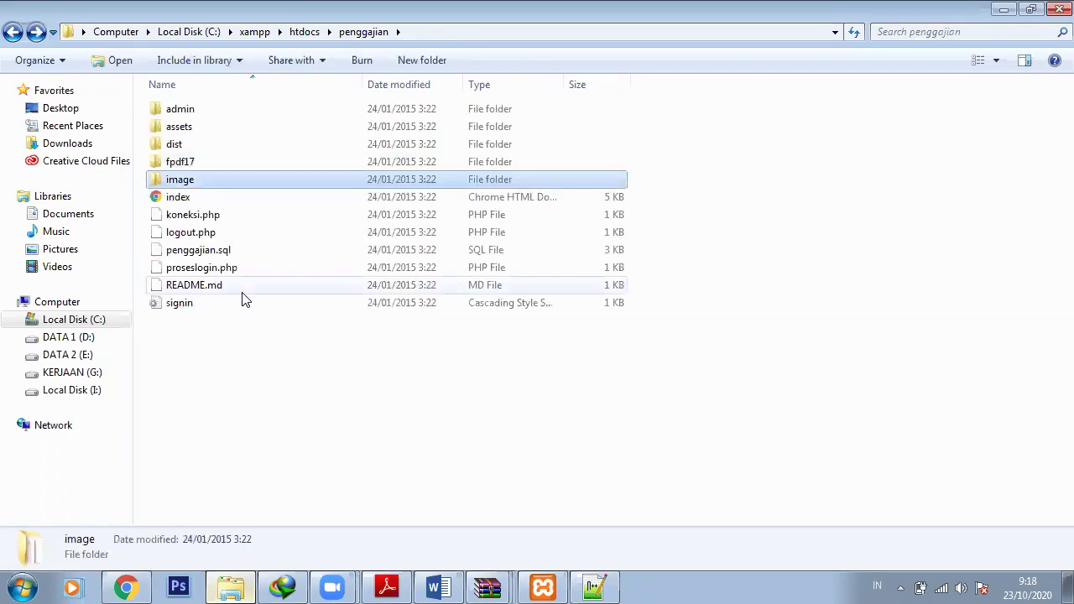
key("Return")
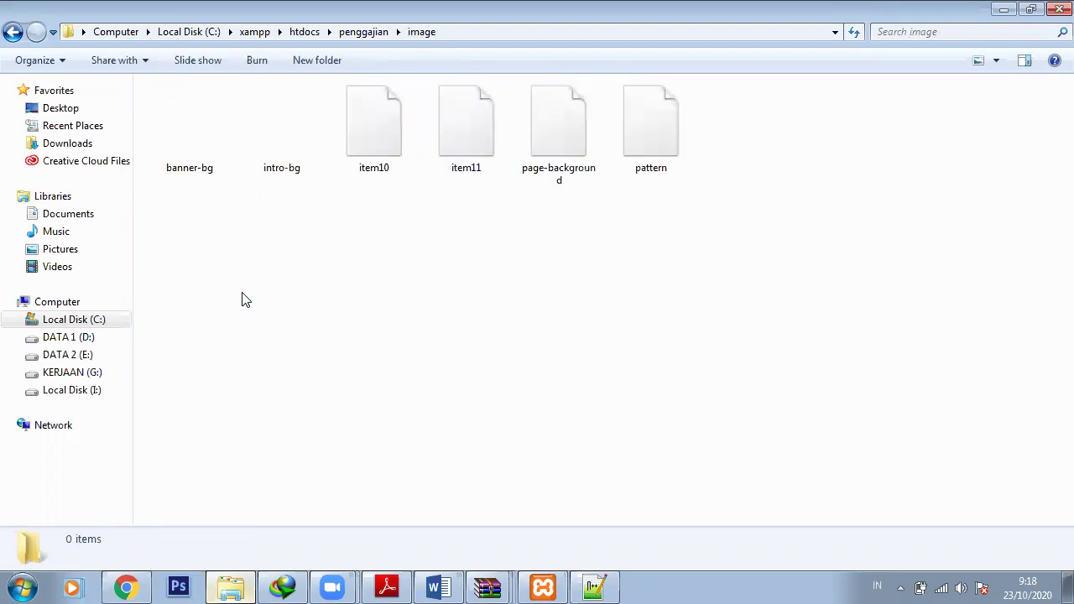
key("BackSpace")
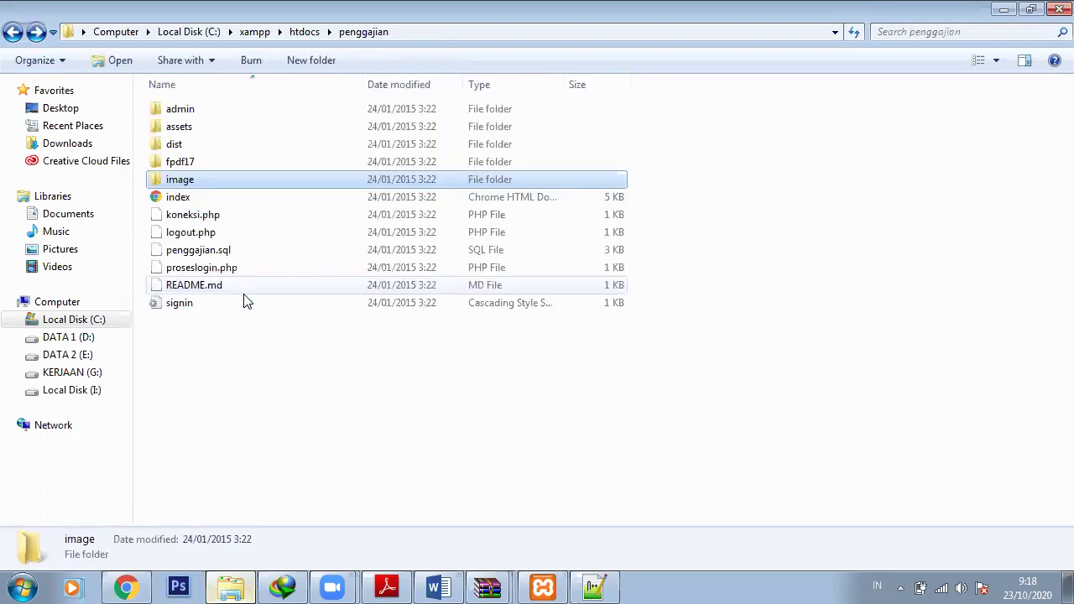